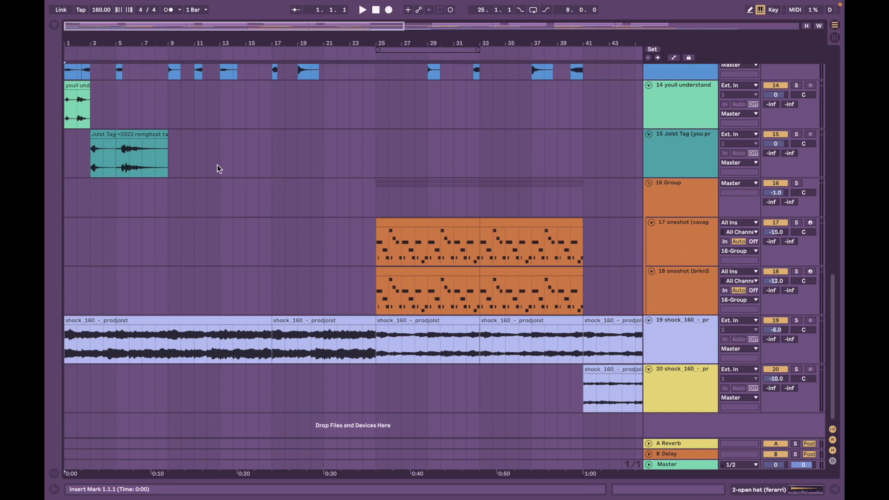
Look over the full arrangement from the drum tracks through the effects to the melody loops, including the bars after 45
{"action": "scroll", "coordinate": [217, 167], "scroll_direction": "up", "scroll_amount": 13}
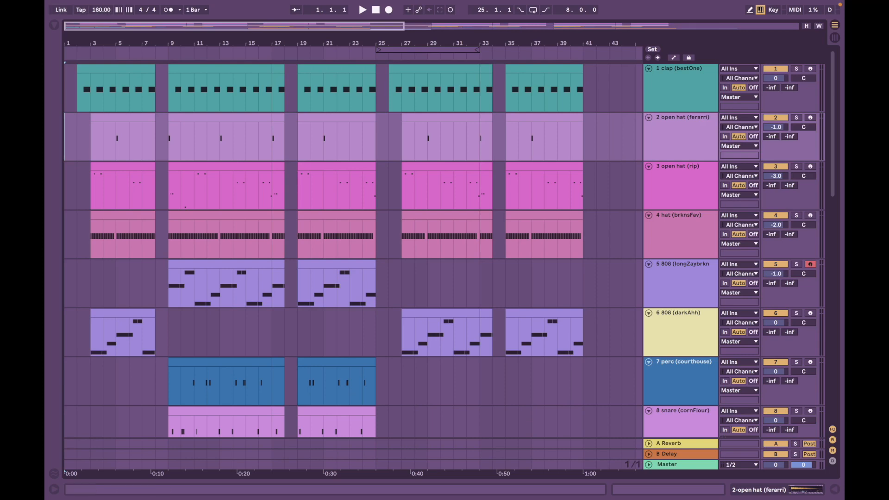
{"action": "scroll", "coordinate": [352, 250], "scroll_direction": "down", "scroll_amount": 10}
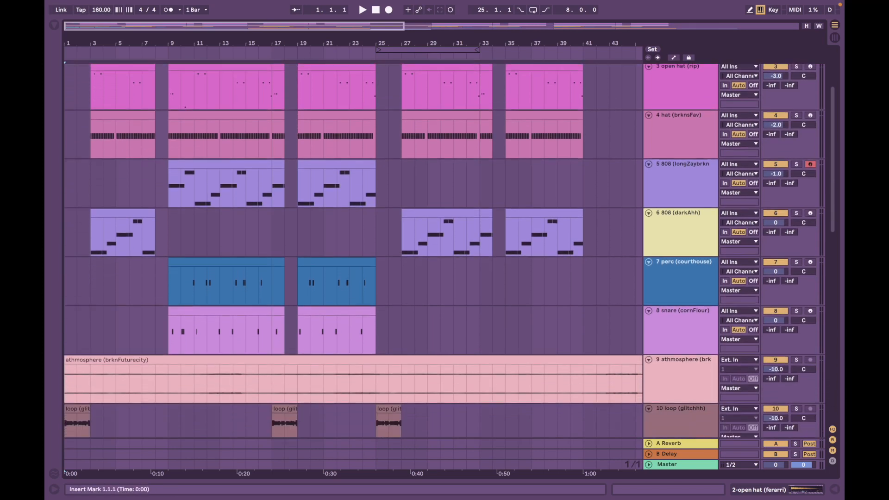
{"action": "scroll", "coordinate": [352, 250], "scroll_direction": "up", "scroll_amount": 3}
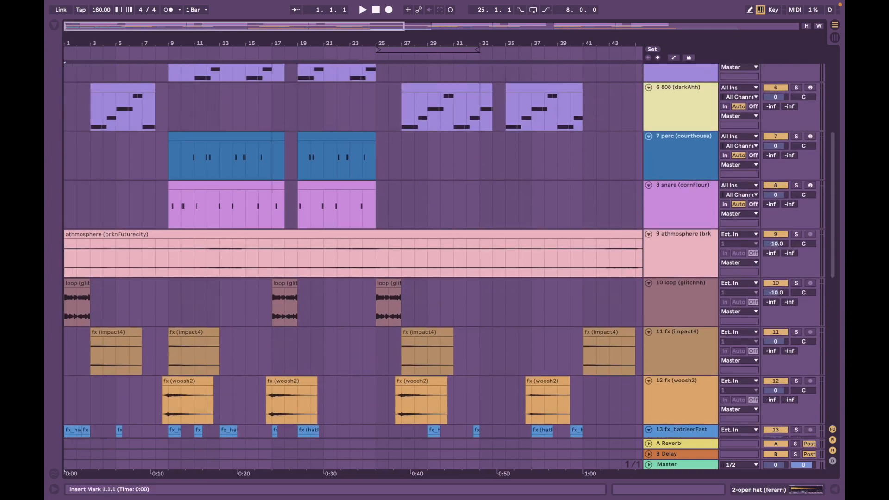
{"action": "scroll", "coordinate": [352, 250], "scroll_direction": "down", "scroll_amount": 8}
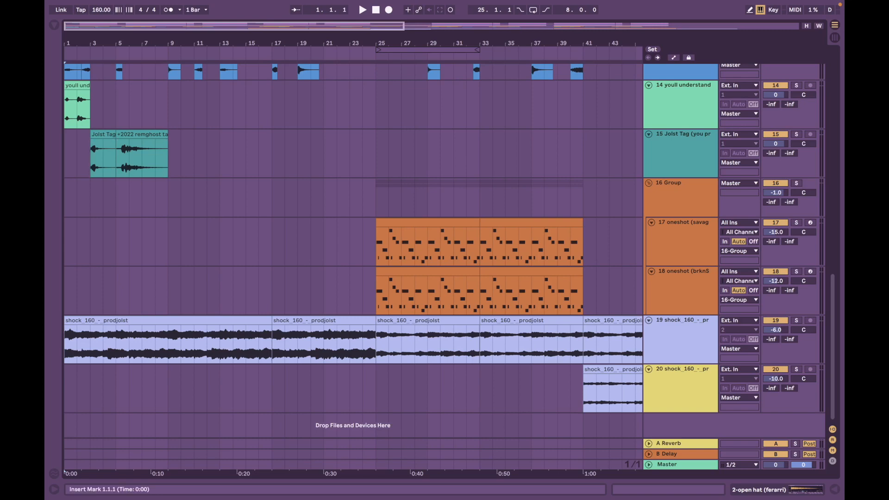
{"action": "scroll", "coordinate": [506, 374], "scroll_direction": "right", "scroll_amount": 10}
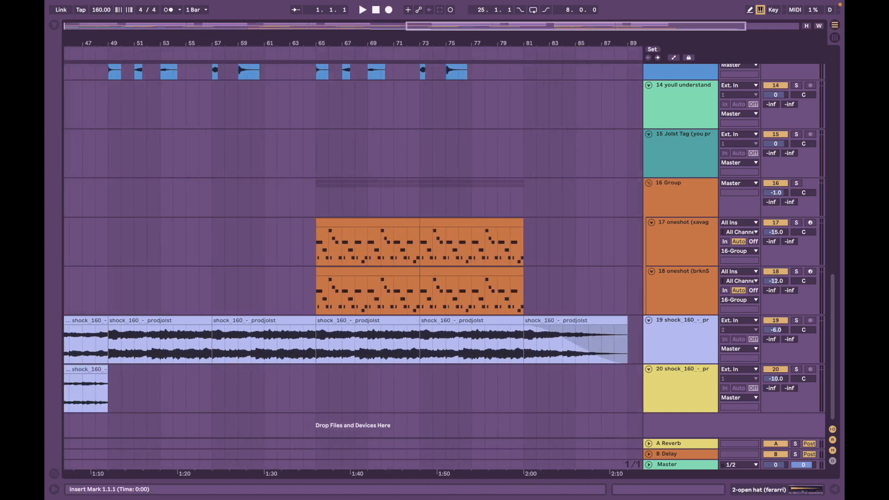
{"action": "scroll", "coordinate": [352, 250], "scroll_direction": "up", "scroll_amount": 10}
{"action": "scroll", "coordinate": [352, 250], "scroll_direction": "left", "scroll_amount": 10}
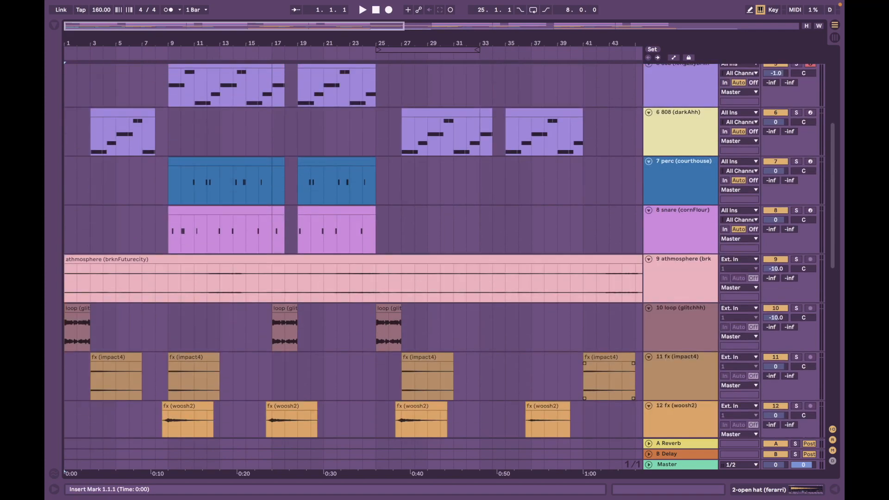
{"action": "scroll", "coordinate": [352, 251], "scroll_direction": "down", "scroll_amount": 8}
{"action": "scroll", "coordinate": [352, 250], "scroll_direction": "up", "scroll_amount": 12}
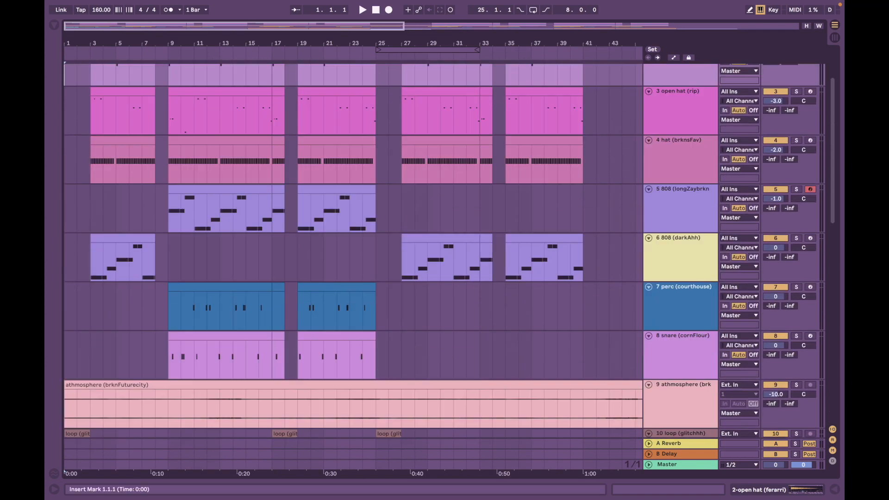
{"action": "scroll", "coordinate": [352, 250], "scroll_direction": "up", "scroll_amount": 3}
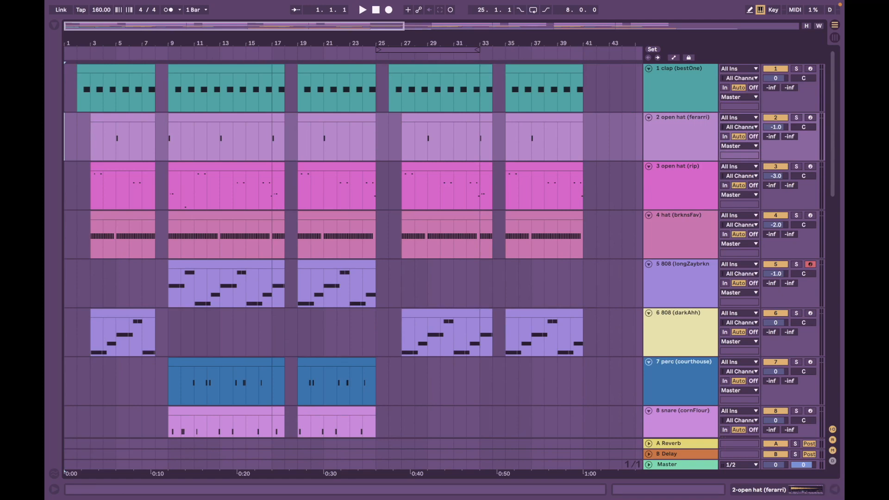
Play the arrangement from bar 1 and look through its tracks
{"action": "left_click", "coordinate": [375, 93]}
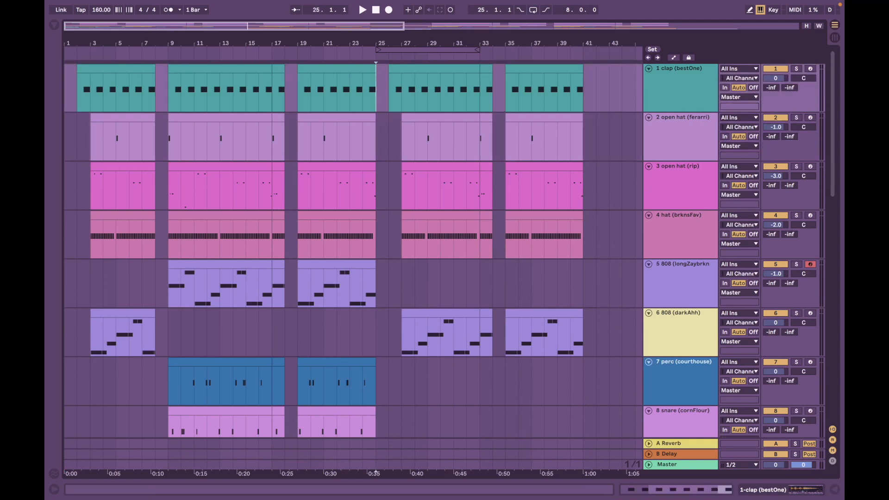
{"action": "key", "text": "Home"}
{"action": "scroll", "coordinate": [352, 250], "scroll_direction": "down", "scroll_amount": 8}
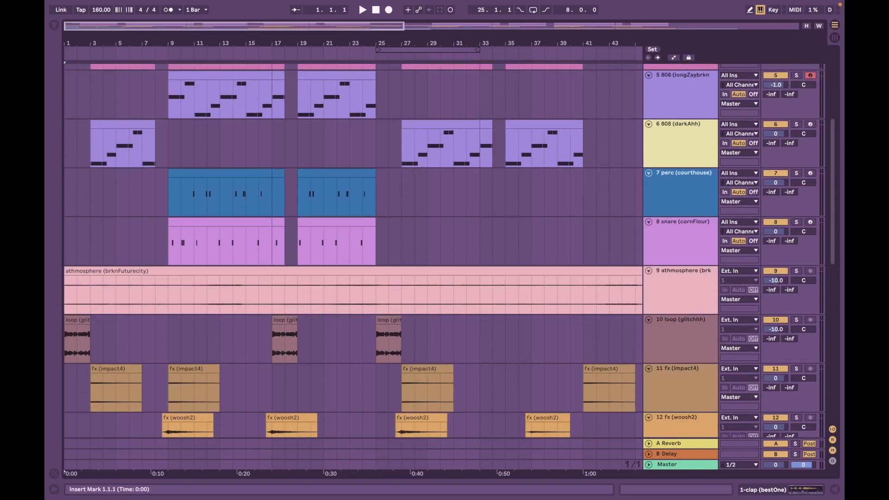
{"action": "scroll", "coordinate": [352, 250], "scroll_direction": "down", "scroll_amount": 5}
{"action": "scroll", "coordinate": [357, 192], "scroll_direction": "down", "scroll_amount": 4}
{"action": "scroll", "coordinate": [357, 192], "scroll_direction": "up", "scroll_amount": 15}
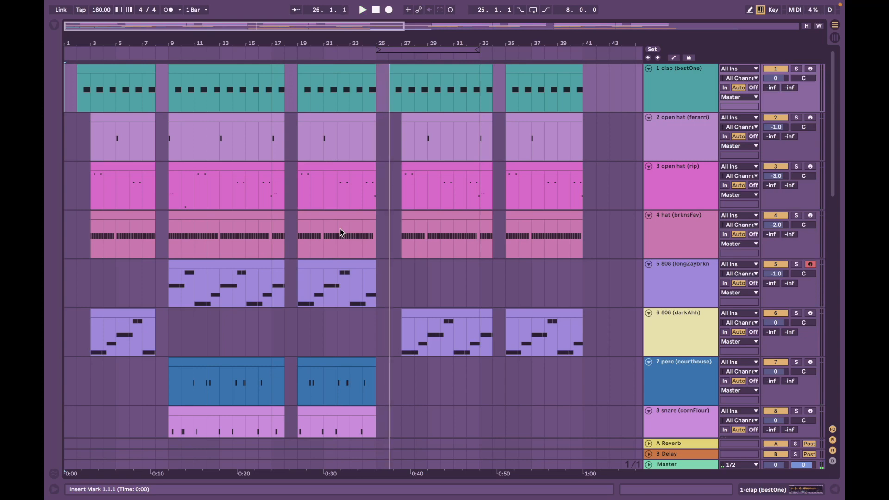
Open the first shock_160 clip on track 19 to view its sample settings and waveform
{"action": "scroll", "coordinate": [340, 229], "scroll_direction": "down", "scroll_amount": 15}
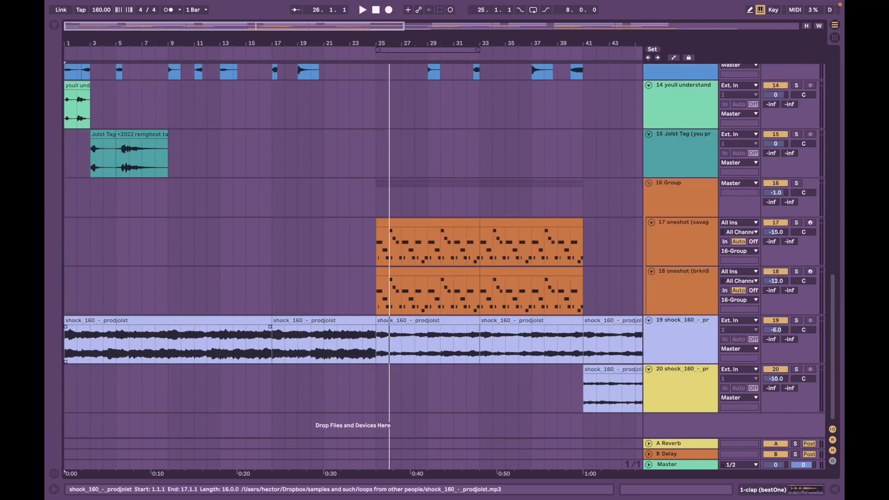
{"action": "left_click", "coordinate": [168, 321]}
{"action": "double_click", "coordinate": [194, 320]}
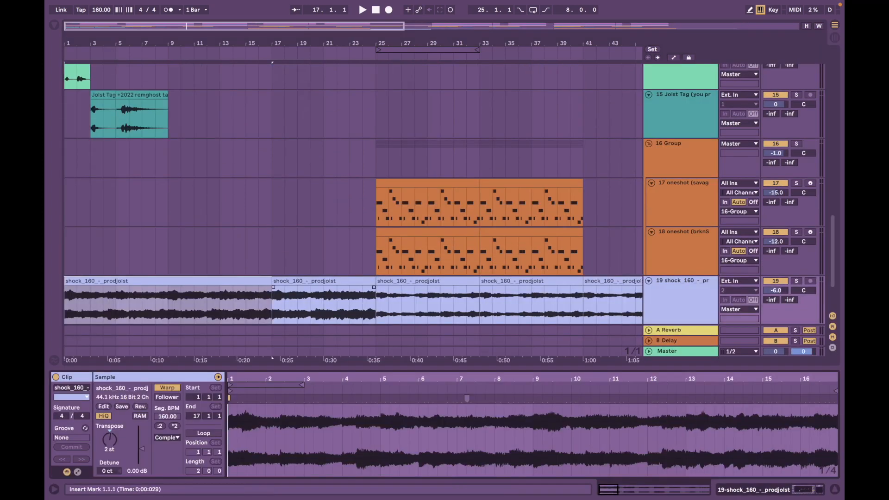
{"action": "scroll", "coordinate": [185, 224], "scroll_direction": "down", "scroll_amount": 5}
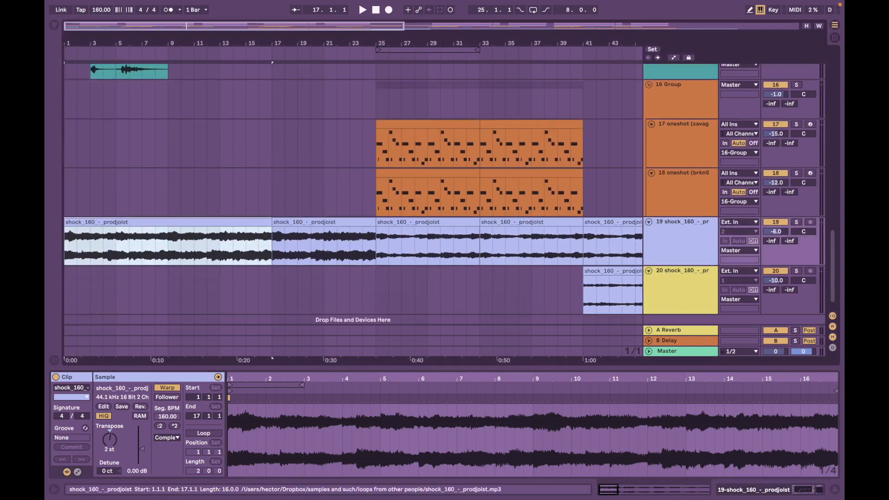
{"action": "key", "text": "z"}
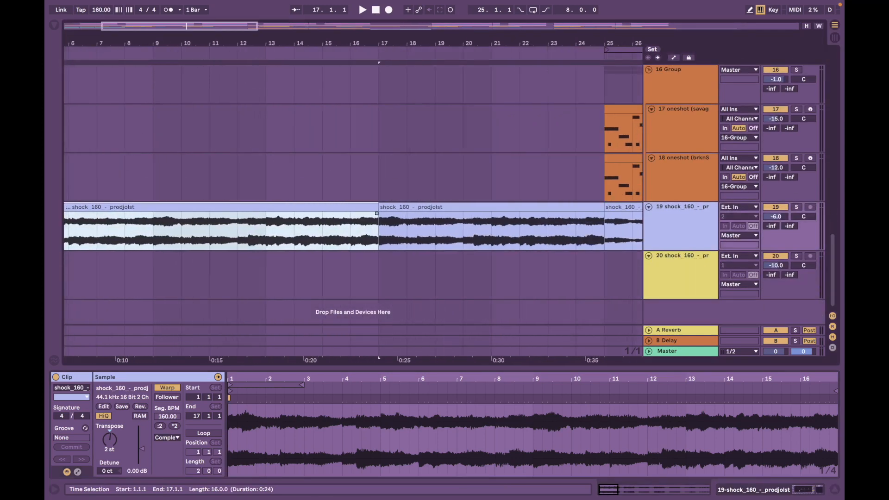
Keep the grid at 1 Bar, solo the shock_160 loop on track 19 and show its device chain
{"action": "right_click", "coordinate": [234, 191]}
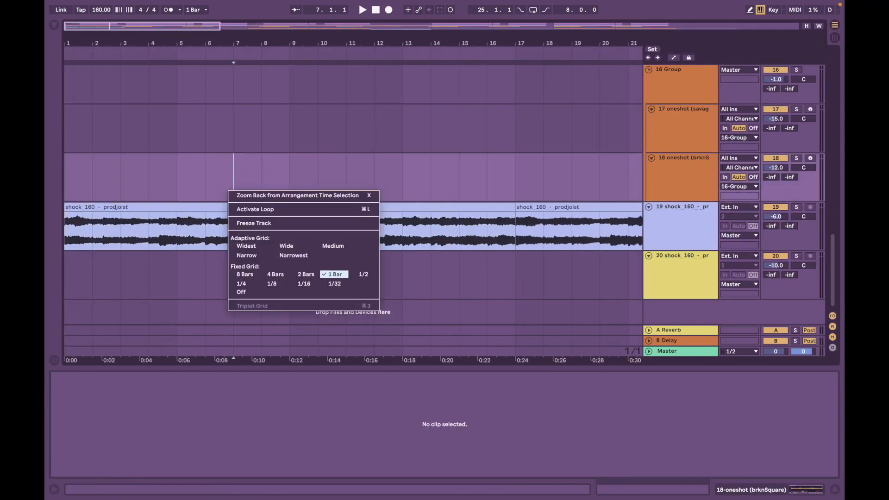
{"action": "left_click", "coordinate": [334, 274]}
{"action": "left_click", "coordinate": [680, 217]}
{"action": "left_click", "coordinate": [796, 208]}
{"action": "key", "text": "shift+Tab"}
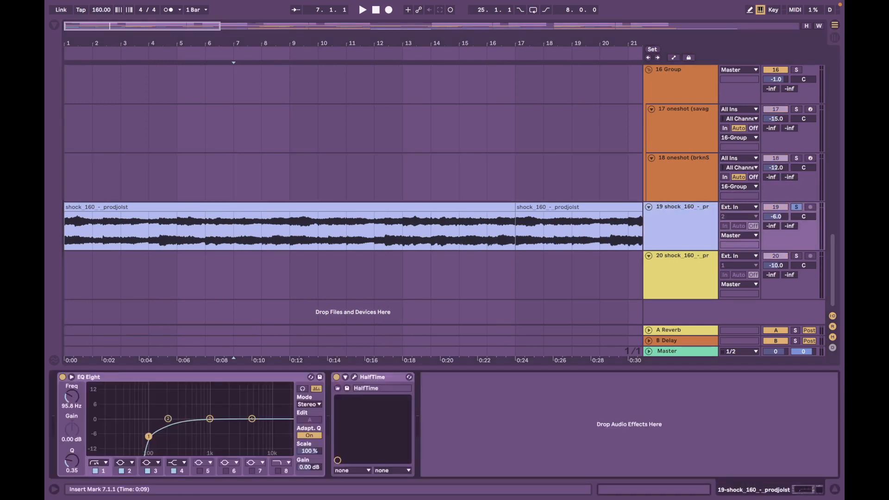
Bypass EQ Eight and HalfTime on track 19 and play the unprocessed loop from bar 1
{"action": "left_click", "coordinate": [63, 377]}
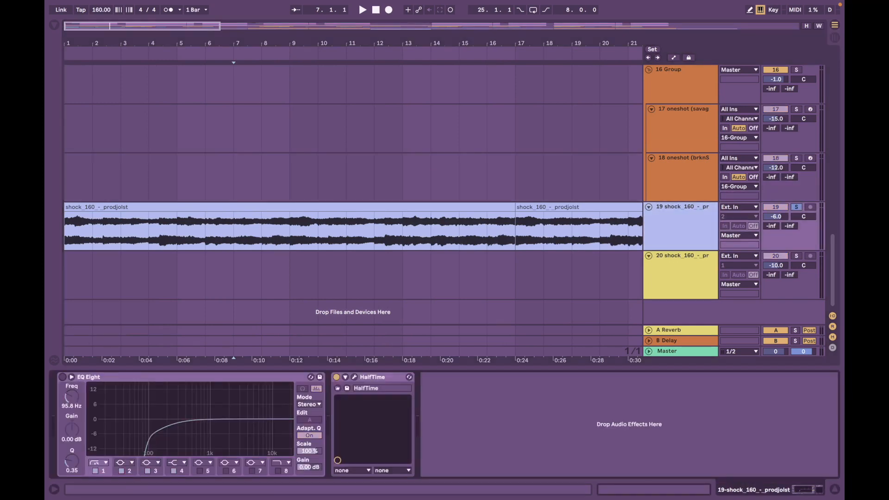
{"action": "left_click", "coordinate": [75, 169]}
{"action": "key", "text": "space"}
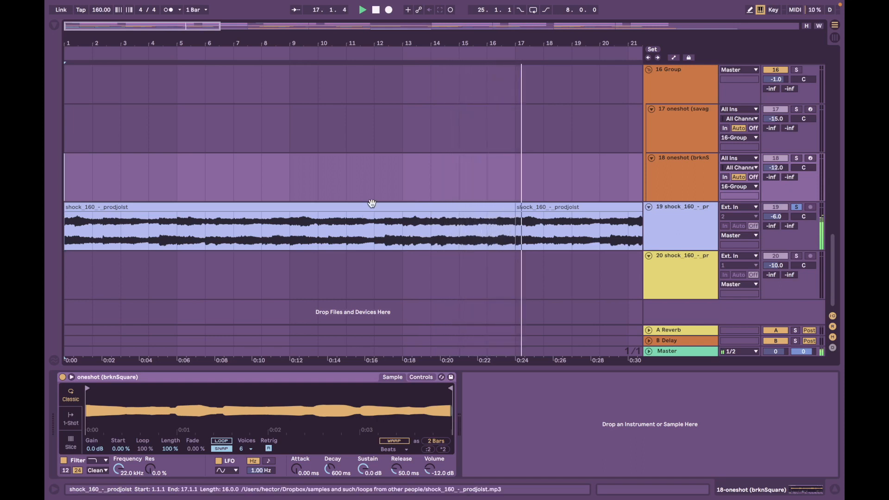
{"action": "scroll", "coordinate": [372, 204], "scroll_direction": "down", "scroll_amount": 6}
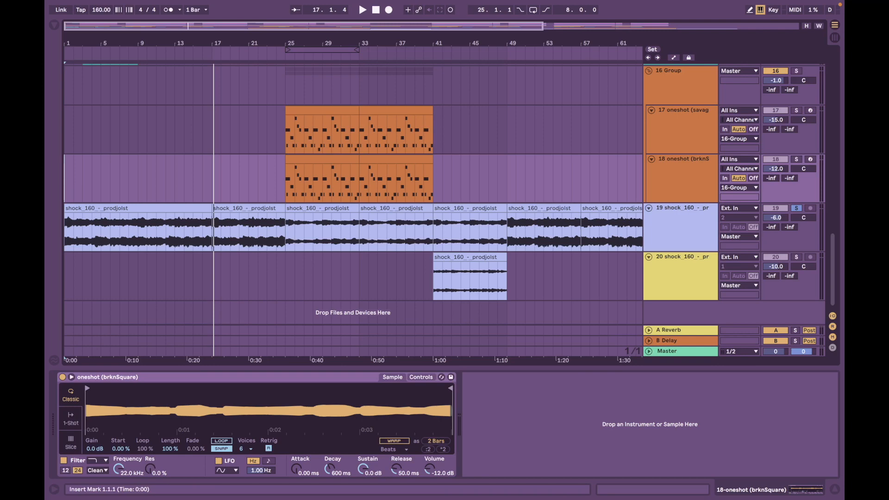
Switch HalfTime back on for track 19, view its plug-in settings and close the plug-in window
{"action": "left_click", "coordinate": [139, 208]}
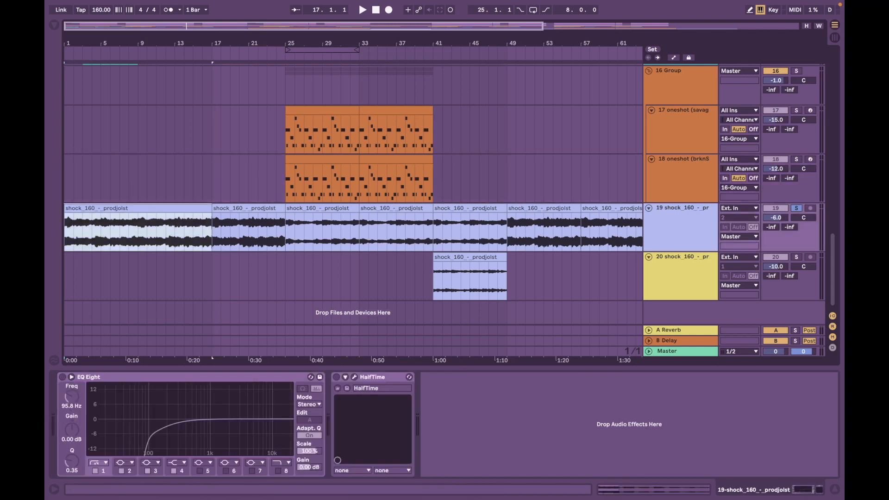
{"action": "left_click", "coordinate": [681, 222]}
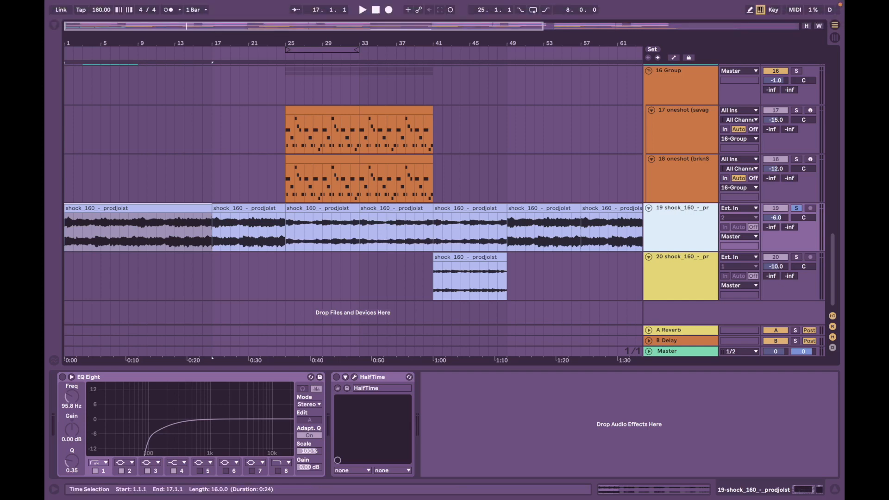
{"action": "left_click", "coordinate": [337, 377]}
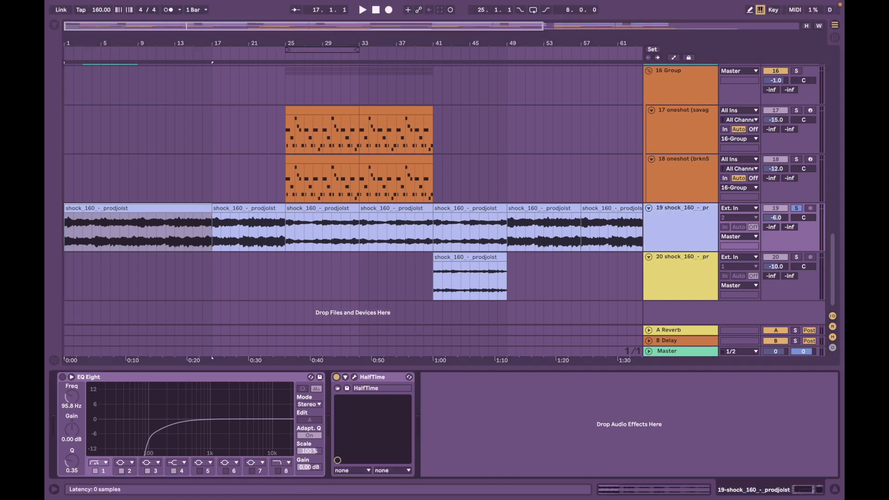
{"action": "left_click", "coordinate": [354, 377]}
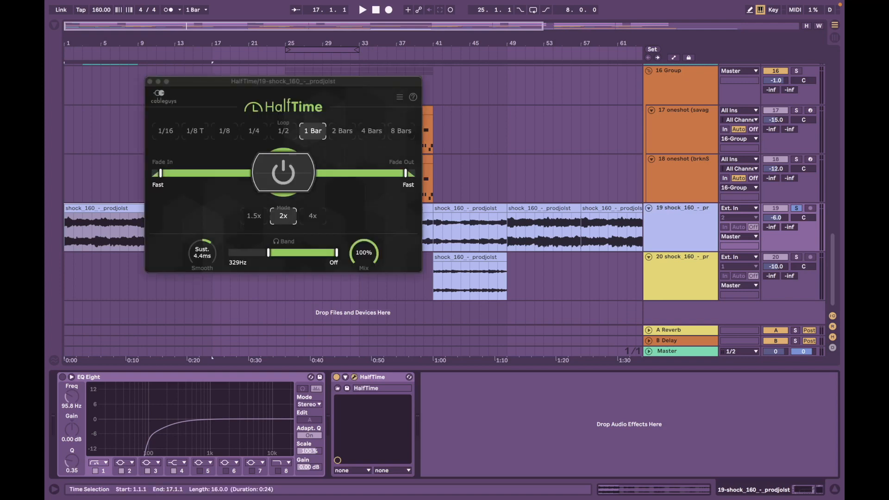
{"action": "scroll", "coordinate": [352, 195], "scroll_direction": "up", "scroll_amount": 3}
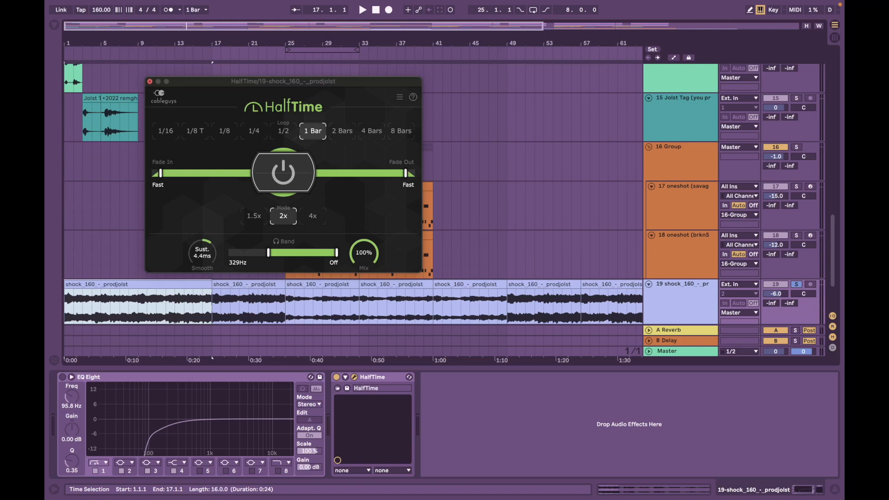
{"action": "left_click", "coordinate": [149, 82]}
Switch EQ Eight back on for the track 19 loop
{"action": "scroll", "coordinate": [352, 195], "scroll_direction": "up", "scroll_amount": 9}
{"action": "scroll", "coordinate": [352, 194], "scroll_direction": "down", "scroll_amount": 12}
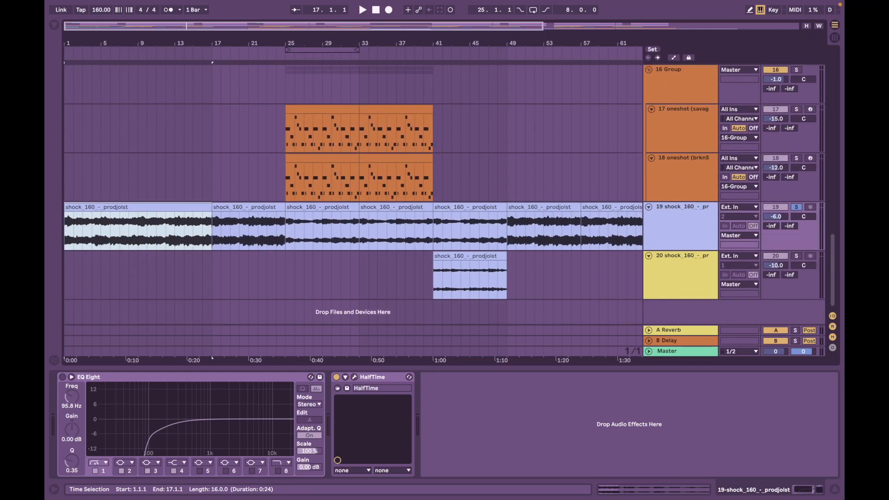
{"action": "left_click", "coordinate": [63, 377]}
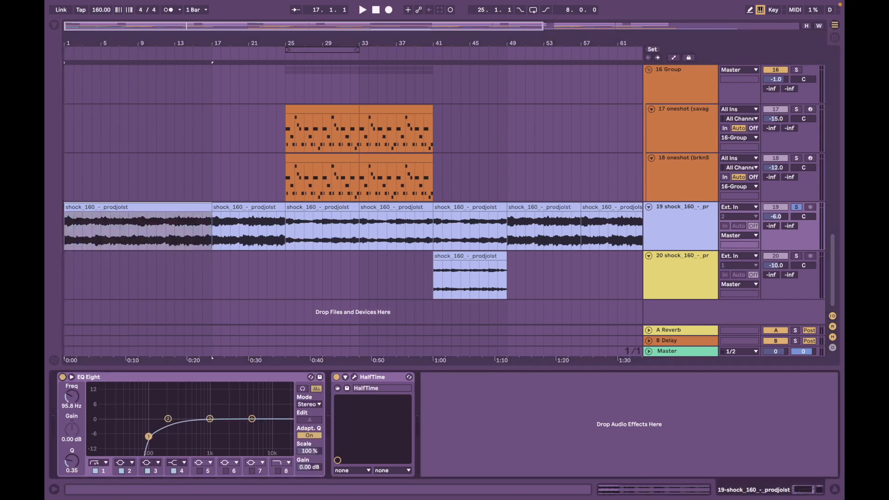
Look through the tracks from the drums down to the loops and take track 19 out of solo
{"action": "scroll", "coordinate": [351, 194], "scroll_direction": "up", "scroll_amount": 15}
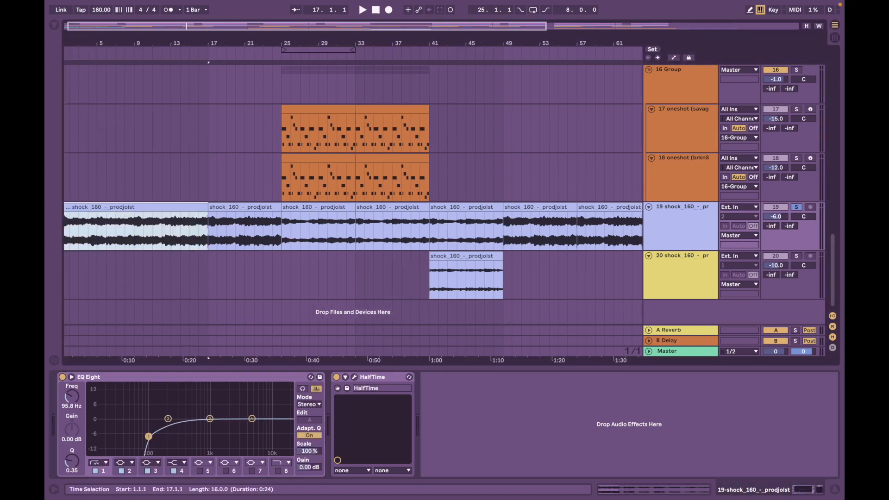
{"action": "scroll", "coordinate": [352, 195], "scroll_direction": "down", "scroll_amount": 15}
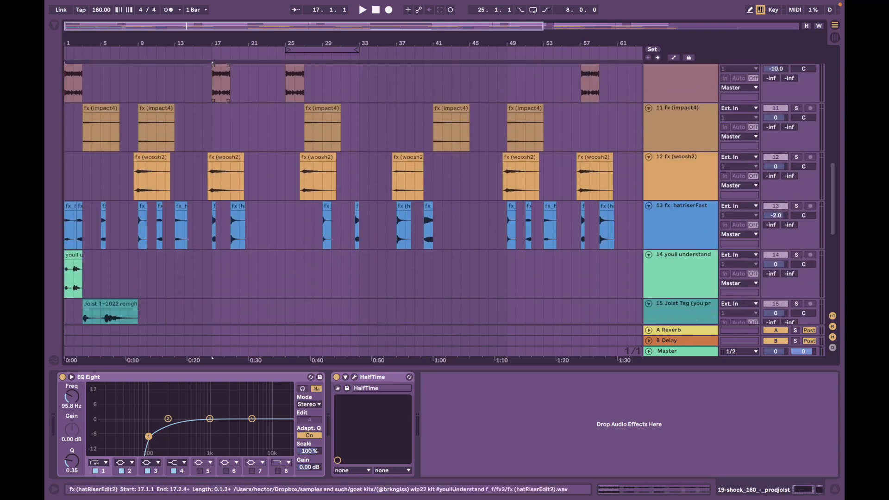
{"action": "scroll", "coordinate": [352, 194], "scroll_direction": "up", "scroll_amount": 20}
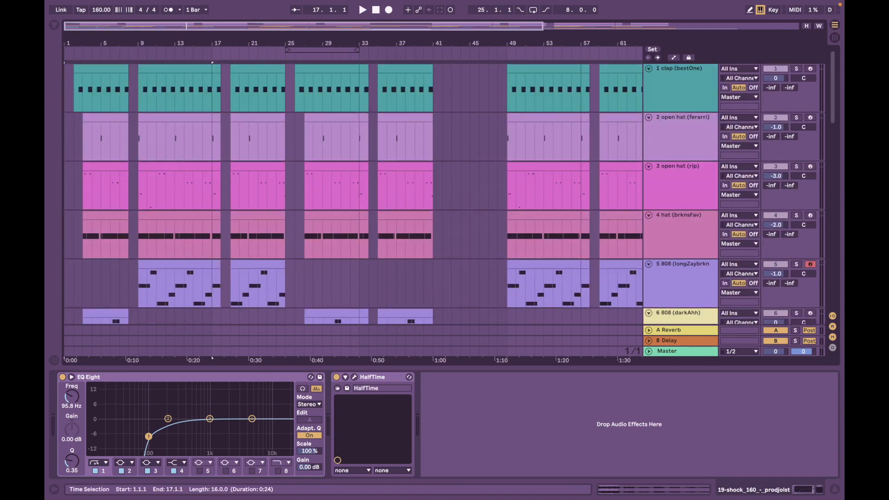
{"action": "scroll", "coordinate": [352, 195], "scroll_direction": "down", "scroll_amount": 10}
{"action": "scroll", "coordinate": [352, 195], "scroll_direction": "down", "scroll_amount": 5}
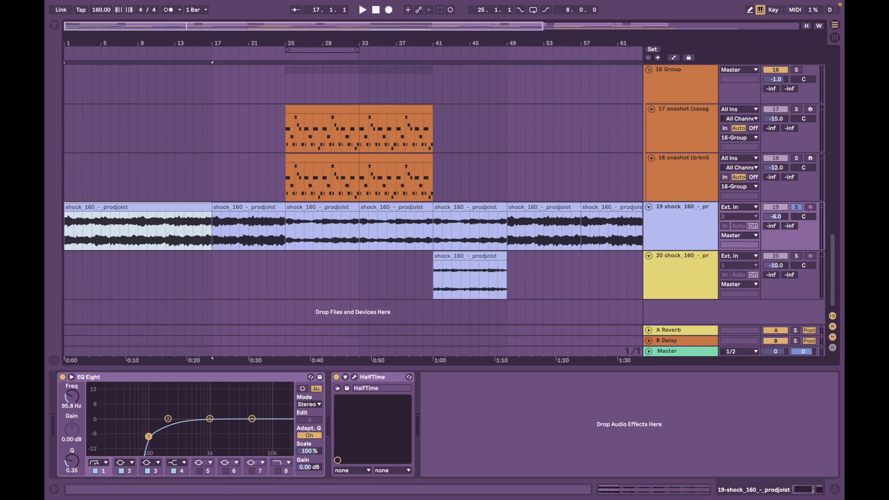
{"action": "scroll", "coordinate": [352, 195], "scroll_direction": "up", "scroll_amount": 4}
{"action": "scroll", "coordinate": [351, 195], "scroll_direction": "down", "scroll_amount": 4}
{"action": "scroll", "coordinate": [352, 195], "scroll_direction": "up", "scroll_amount": 15}
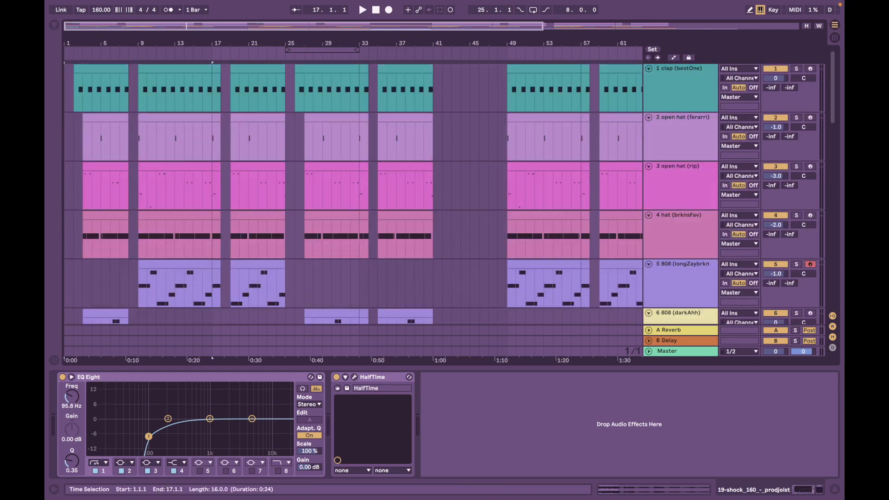
Examine the intro clips up close, placing the insert marker on the clap track at bar 1 and at bar 2
{"action": "left_click", "coordinate": [66, 91]}
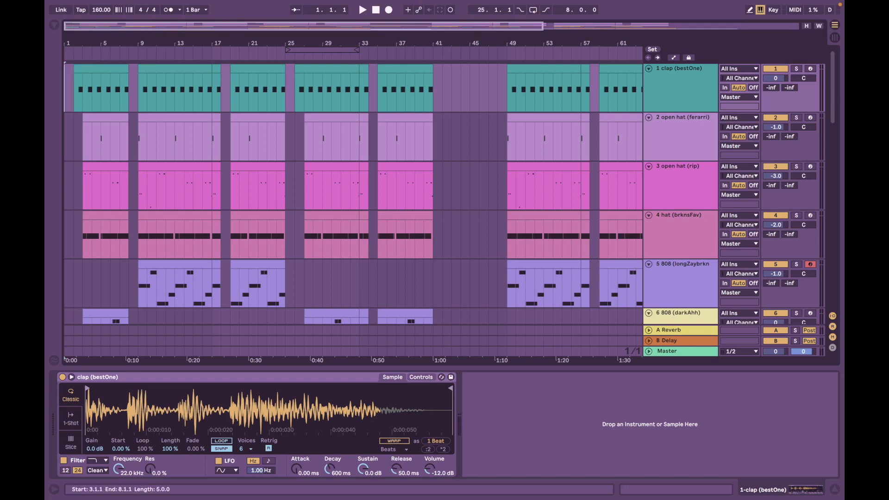
{"action": "scroll", "coordinate": [94, 186], "scroll_direction": "up", "scroll_amount": 5}
{"action": "scroll", "coordinate": [95, 185], "scroll_direction": "down", "scroll_amount": 3}
{"action": "scroll", "coordinate": [95, 185], "scroll_direction": "left", "scroll_amount": 2}
{"action": "scroll", "coordinate": [94, 185], "scroll_direction": "up", "scroll_amount": 4}
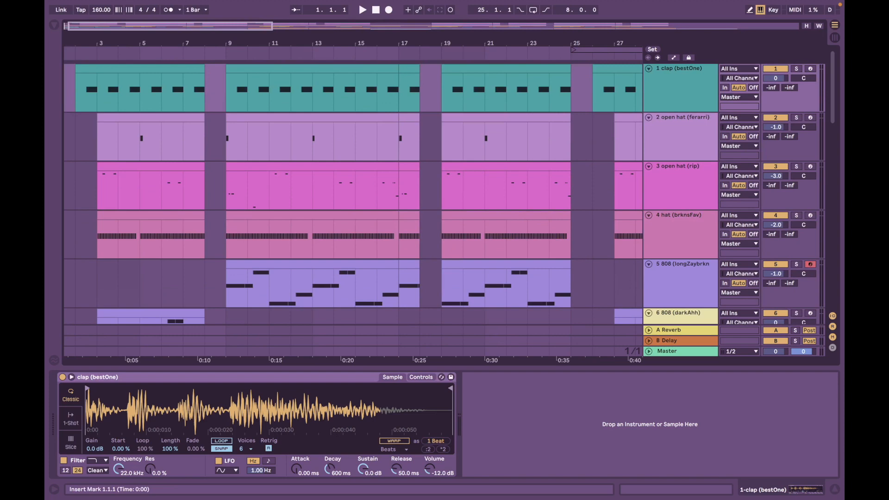
{"action": "left_click", "coordinate": [92, 92]}
{"action": "scroll", "coordinate": [95, 149], "scroll_direction": "down", "scroll_amount": 7}
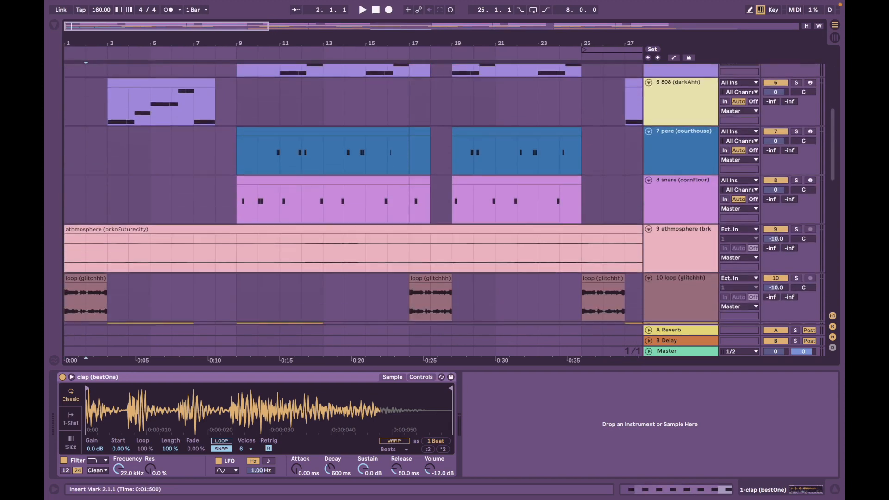
Solo the athmosphere (brknFuturecity) track and play it from bar 1
{"action": "scroll", "coordinate": [94, 149], "scroll_direction": "up", "scroll_amount": 2}
{"action": "scroll", "coordinate": [94, 149], "scroll_direction": "down", "scroll_amount": 3}
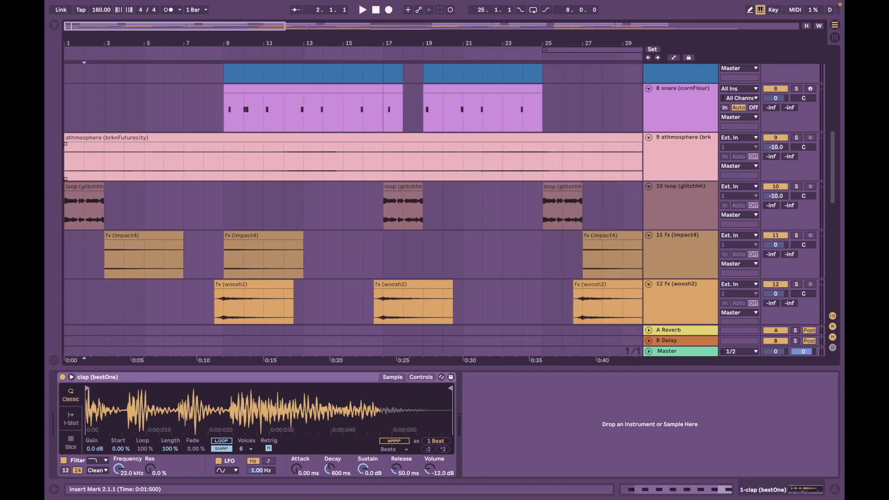
{"action": "left_click", "coordinate": [94, 137]}
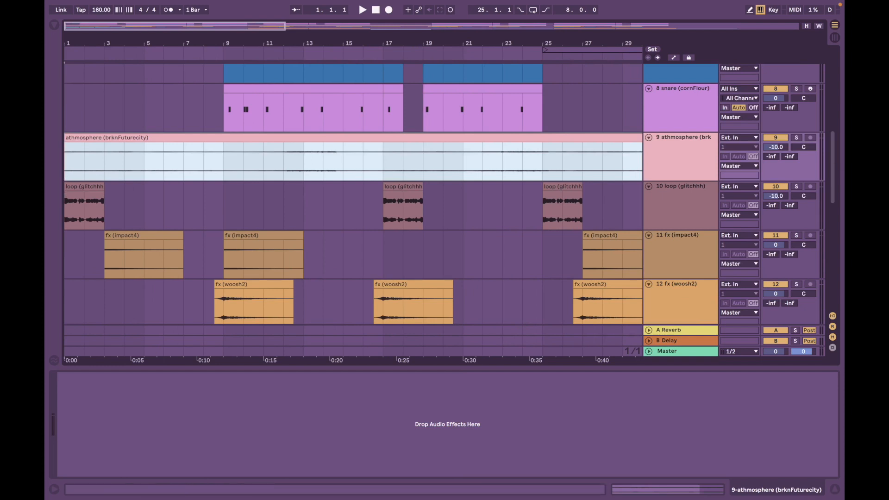
{"action": "left_click", "coordinate": [796, 138]}
{"action": "left_click", "coordinate": [66, 116]}
{"action": "key", "text": "space"}
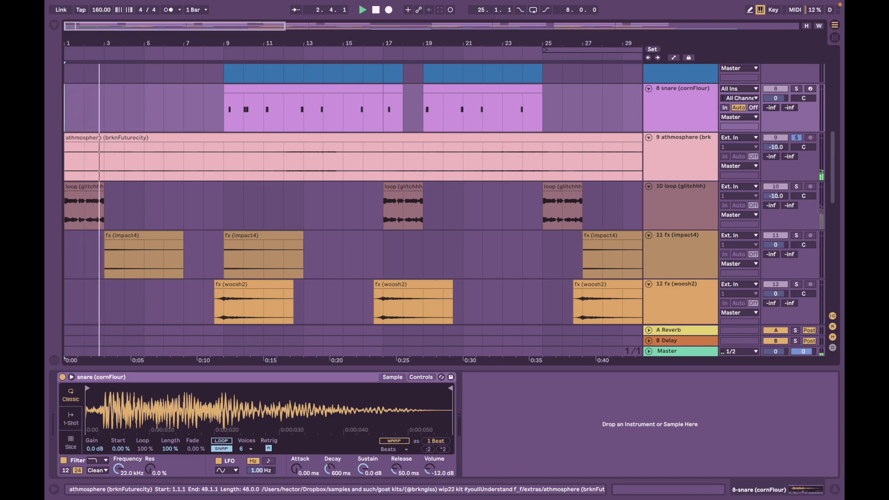
{"action": "left_click", "coordinate": [81, 144]}
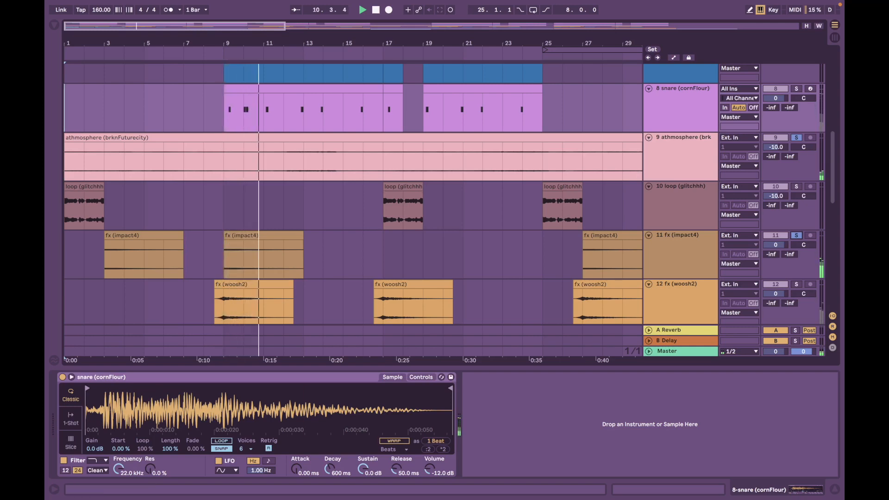
Play the glitchhh loop on track 10 in solo from bar 17
{"action": "left_click", "coordinate": [383, 208]}
{"action": "key", "text": "space"}
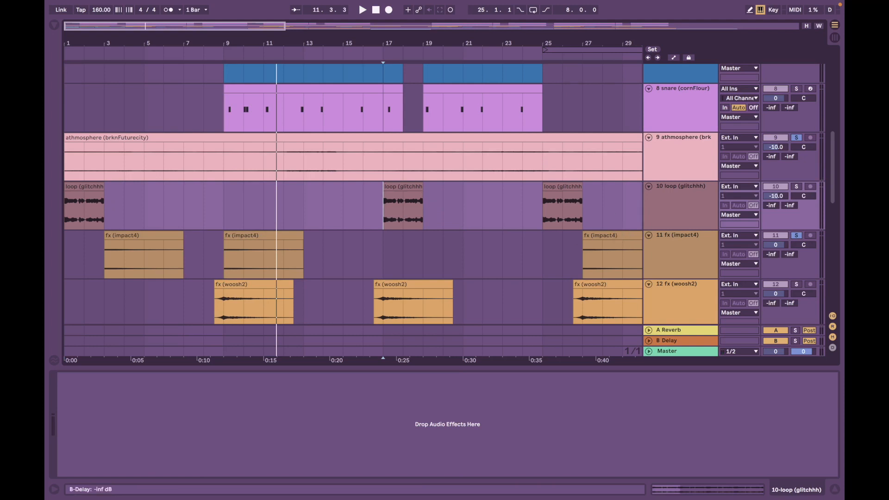
{"action": "key", "text": "space"}
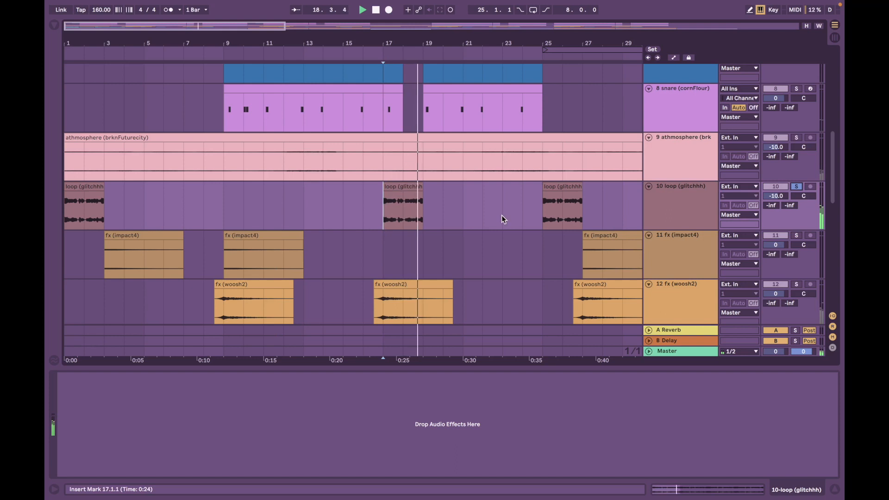
{"action": "scroll", "coordinate": [353, 208], "scroll_direction": "down", "scroll_amount": 5}
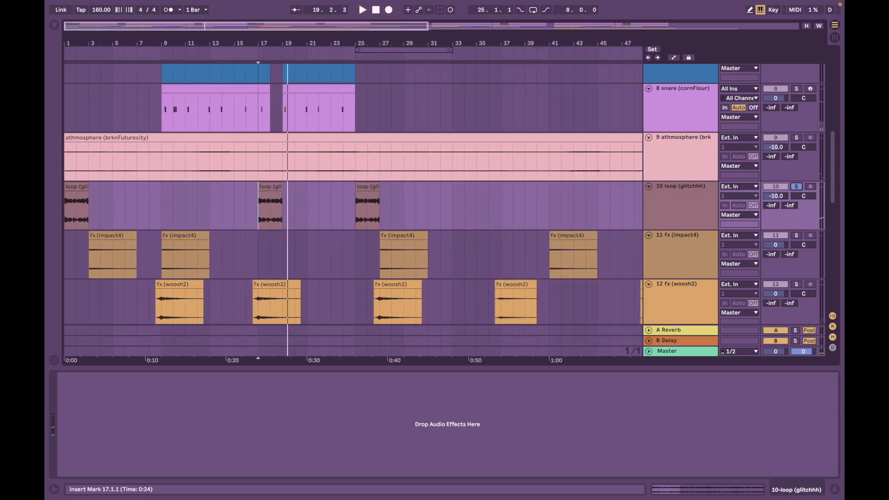
Show the browser and search the fav kits/sounds collection for "brkn"
{"action": "key", "text": "super+alt+b"}
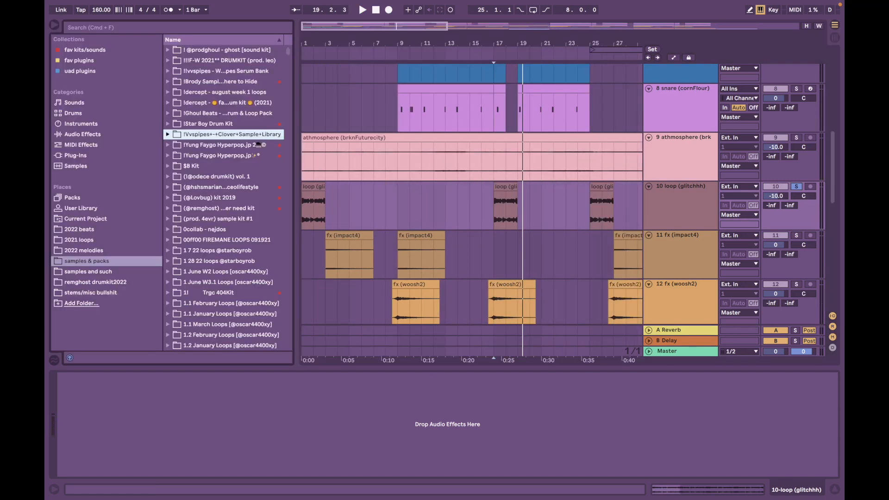
{"action": "left_click", "coordinate": [85, 50]}
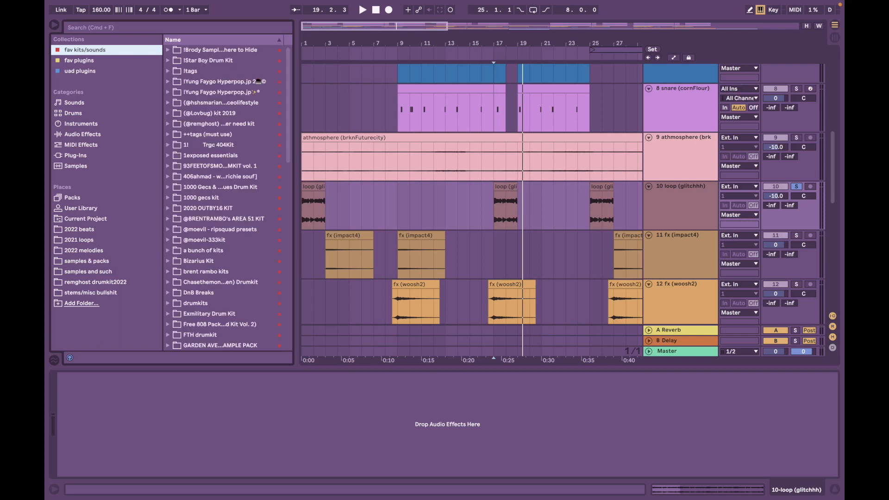
{"action": "left_click", "coordinate": [109, 27]}
{"action": "type", "text": "brkn"}
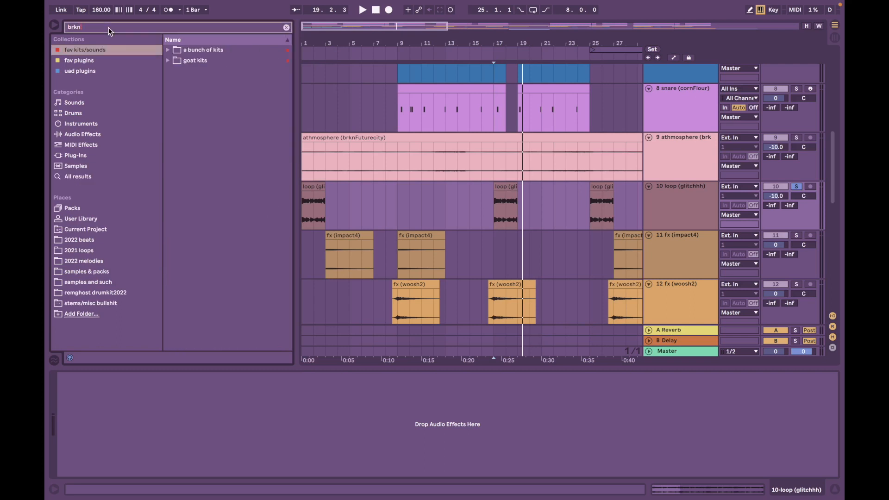
Expand the wip22 kit inside goat kits and temporarily widen the browser to read the kit's full name
{"action": "left_click", "coordinate": [168, 50]}
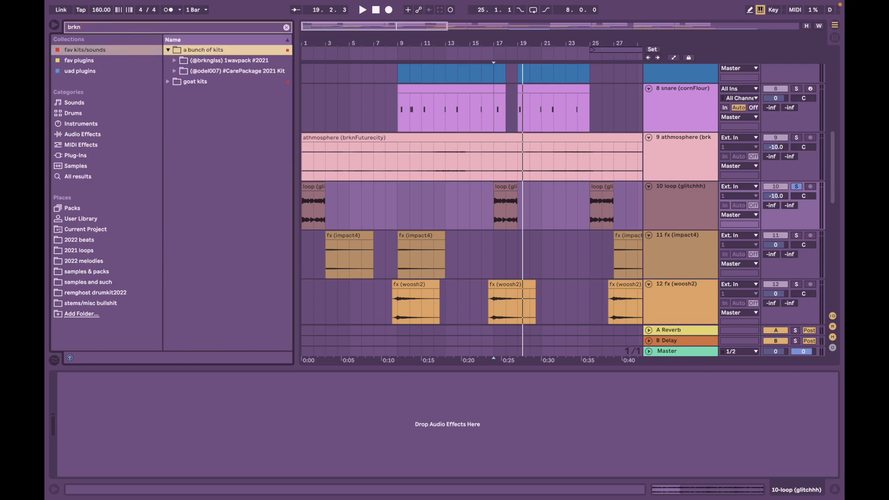
{"action": "left_click", "coordinate": [168, 82]}
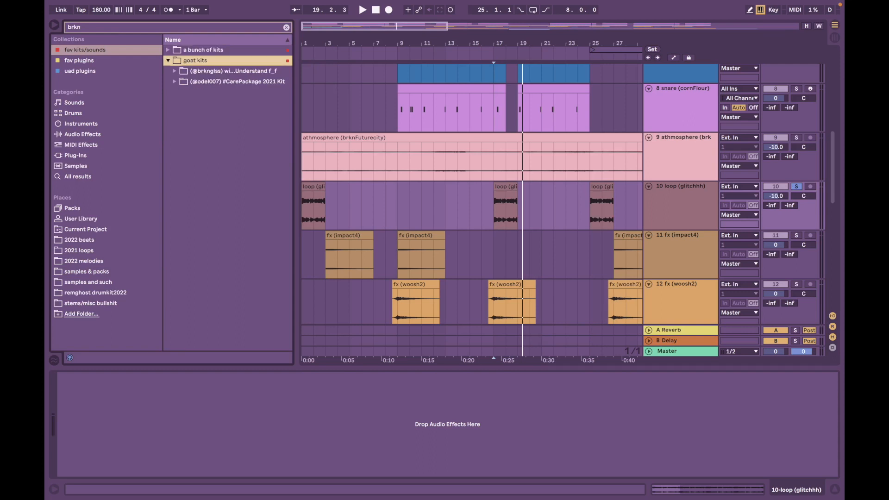
{"action": "left_click", "coordinate": [175, 71]}
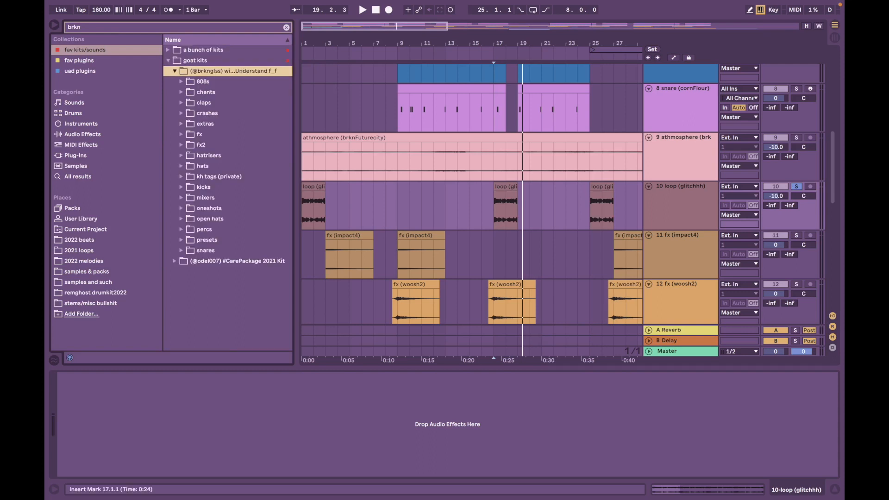
{"action": "left_click_drag", "start_coordinate": [296, 139], "coordinate": [425, 139]}
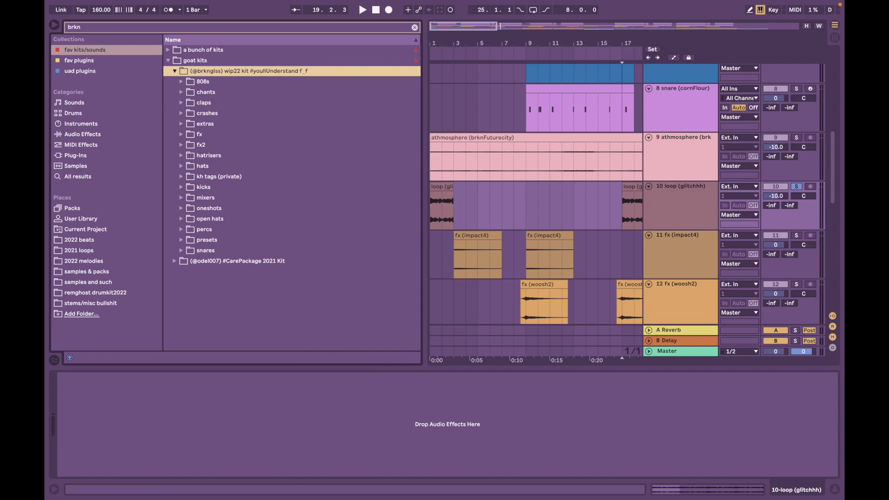
{"action": "left_click_drag", "start_coordinate": [423, 158], "coordinate": [305, 157]}
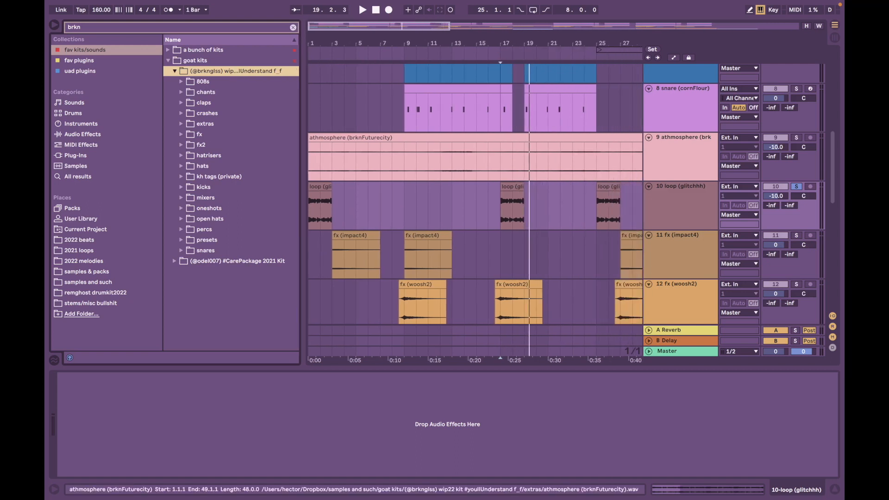
Look through the arrangement's tracks from the drums down to the fx and vocal tag tracks
{"action": "scroll", "coordinate": [474, 195], "scroll_direction": "down", "scroll_amount": 5}
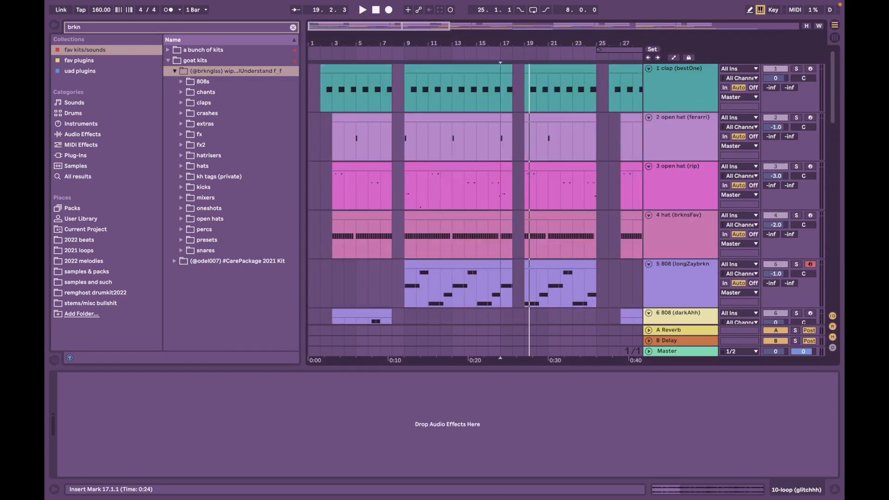
{"action": "scroll", "coordinate": [475, 194], "scroll_direction": "up", "scroll_amount": 10}
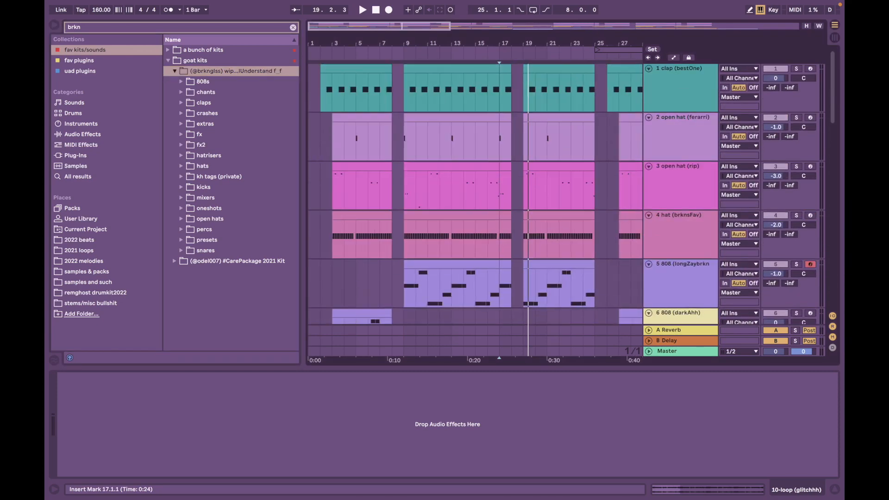
{"action": "scroll", "coordinate": [475, 194], "scroll_direction": "down", "scroll_amount": 10}
{"action": "scroll", "coordinate": [475, 195], "scroll_direction": "up", "scroll_amount": 4}
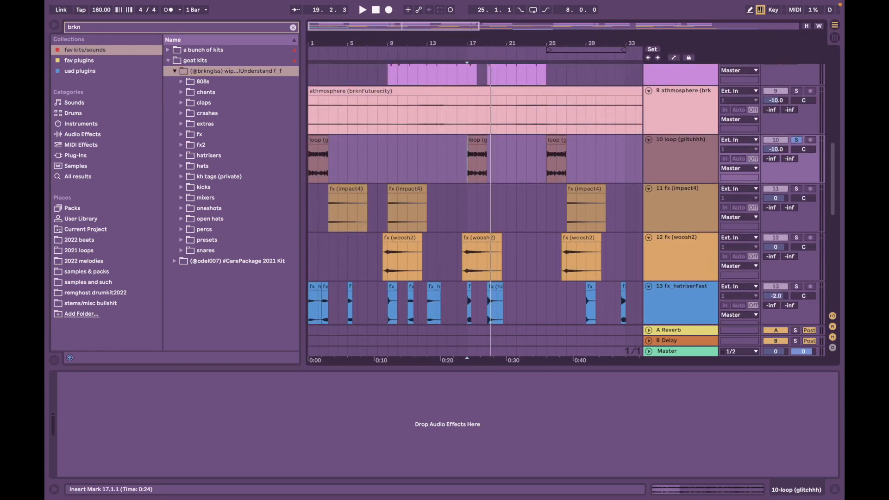
{"action": "scroll", "coordinate": [475, 194], "scroll_direction": "up", "scroll_amount": 4}
{"action": "scroll", "coordinate": [475, 195], "scroll_direction": "left", "scroll_amount": 4}
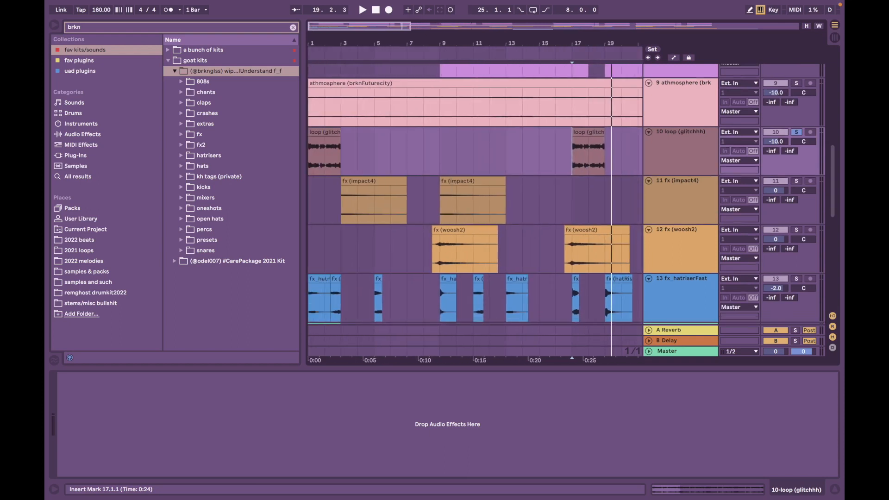
{"action": "scroll", "coordinate": [474, 195], "scroll_direction": "down", "scroll_amount": 1}
{"action": "scroll", "coordinate": [474, 194], "scroll_direction": "down", "scroll_amount": 2}
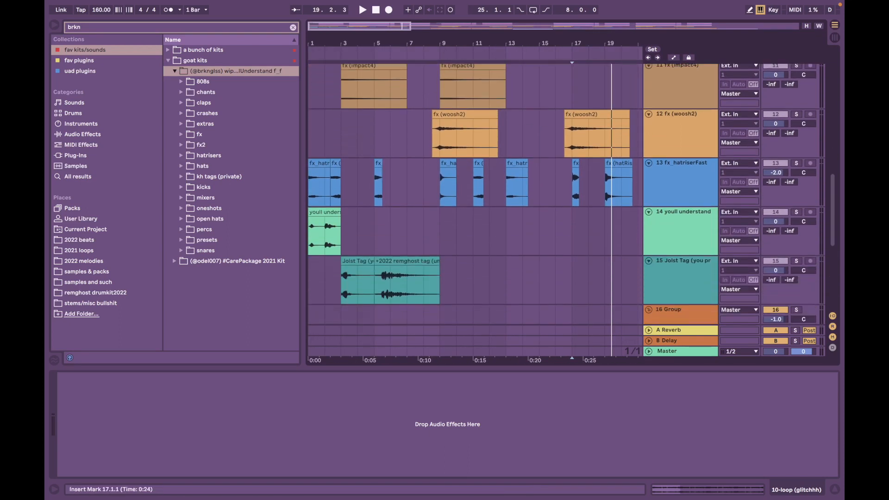
{"action": "scroll", "coordinate": [430, 171], "scroll_direction": "up", "scroll_amount": 2}
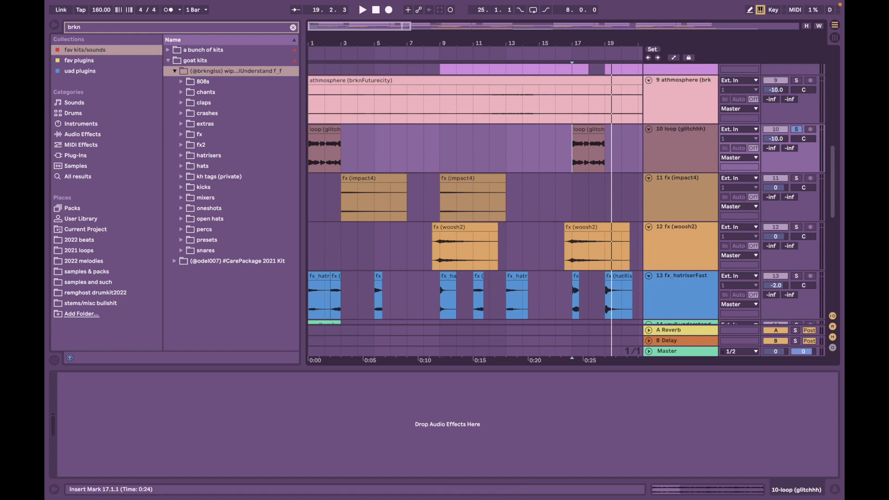
Audition the vocal tags in solo, playing track 14 from bar 1 and track 15 from bar 3
{"action": "left_click", "coordinate": [343, 200]}
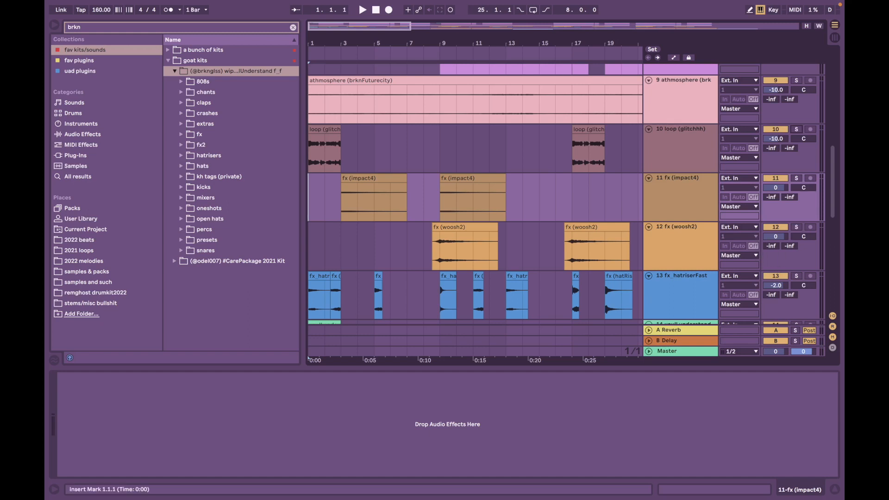
{"action": "scroll", "coordinate": [472, 195], "scroll_direction": "down", "scroll_amount": 5}
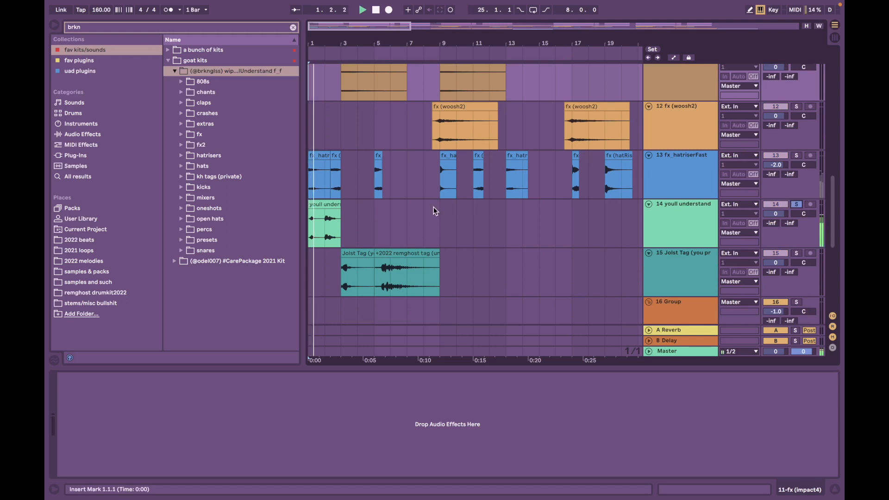
{"action": "left_click", "coordinate": [345, 274]}
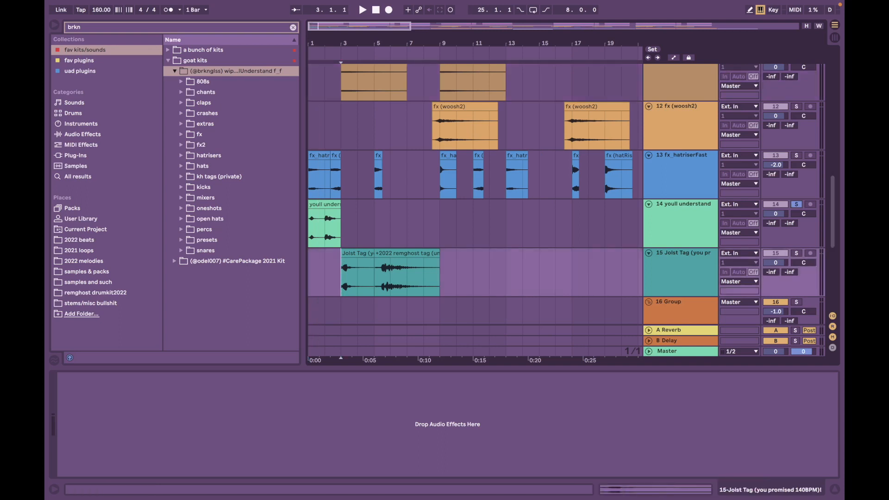
{"action": "key", "text": "space"}
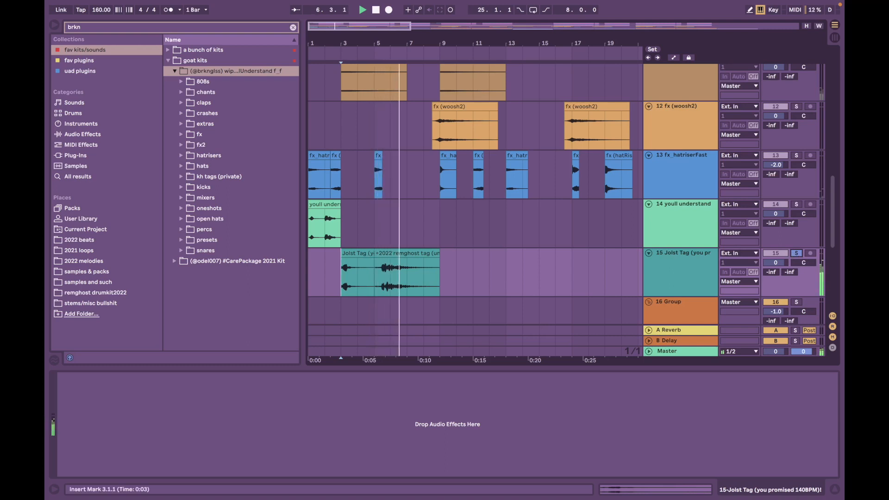
{"action": "key", "text": "minus"}
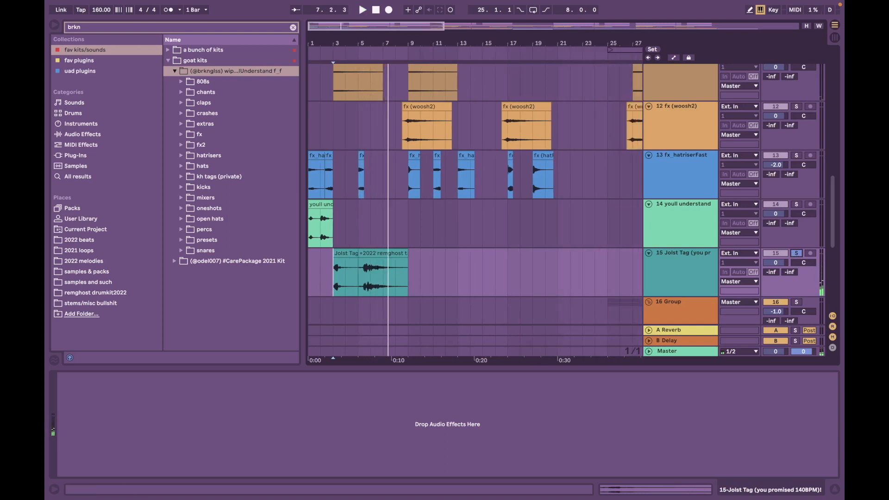
{"action": "key", "text": "minus"}
Hide the lower detail view and set the arrangement loop range to start at bar 9 with a length of 16 bars
{"action": "scroll", "coordinate": [473, 195], "scroll_direction": "up", "scroll_amount": 5}
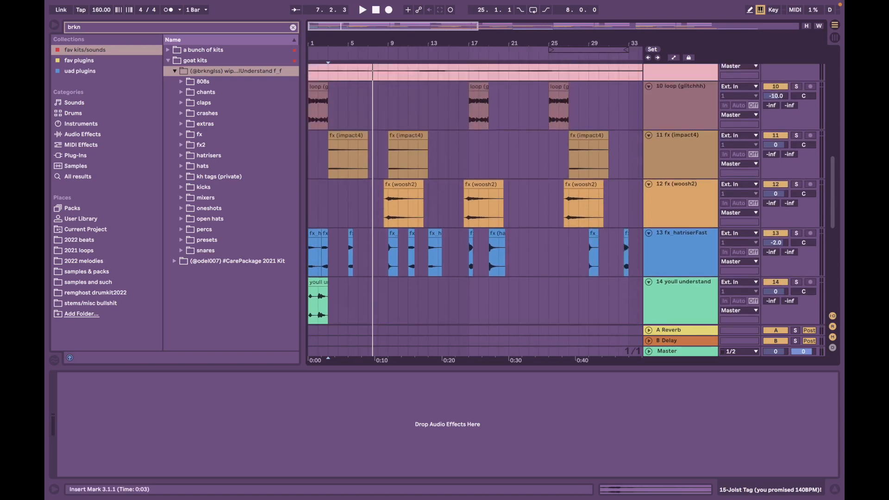
{"action": "scroll", "coordinate": [473, 195], "scroll_direction": "up", "scroll_amount": 2}
{"action": "key", "text": "alt+super+l"}
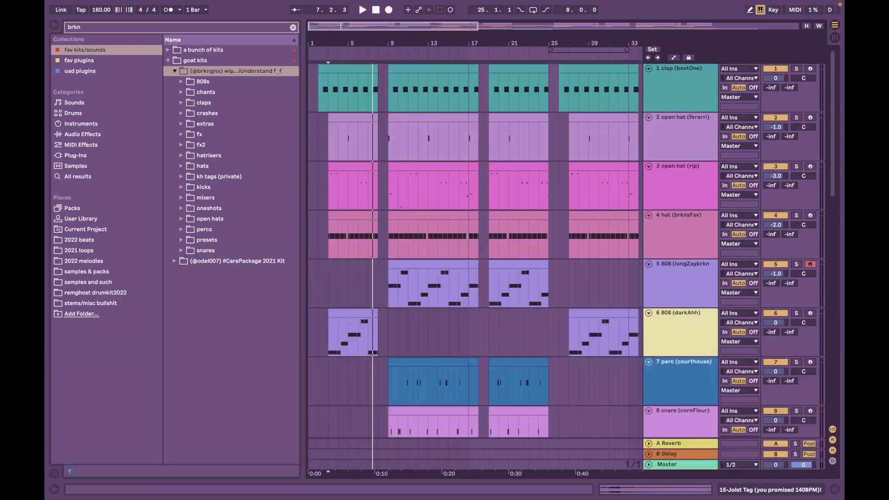
{"action": "left_click", "coordinate": [389, 190]}
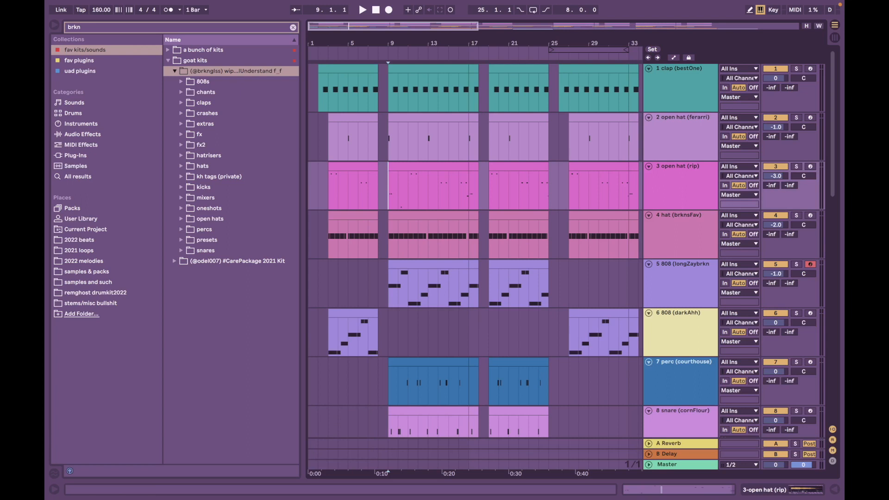
{"action": "left_click_drag", "start_coordinate": [589, 49], "coordinate": [548, 49]}
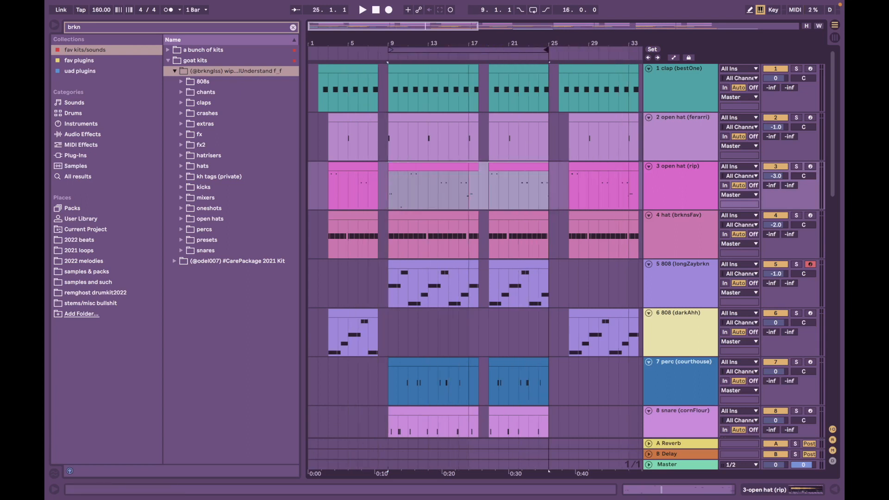
Solo the clap track and play its bar 9 clip while viewing the notes in an enlarged, folded note editor
{"action": "left_click", "coordinate": [797, 69]}
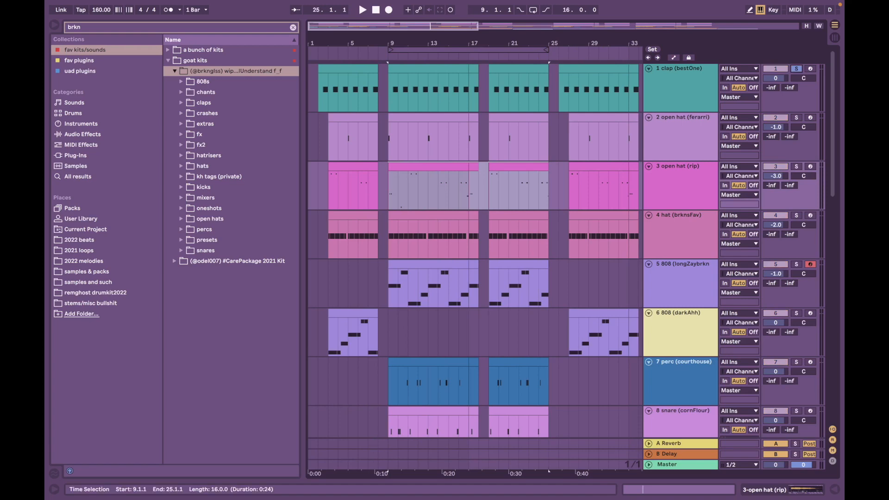
{"action": "double_click", "coordinate": [435, 68]}
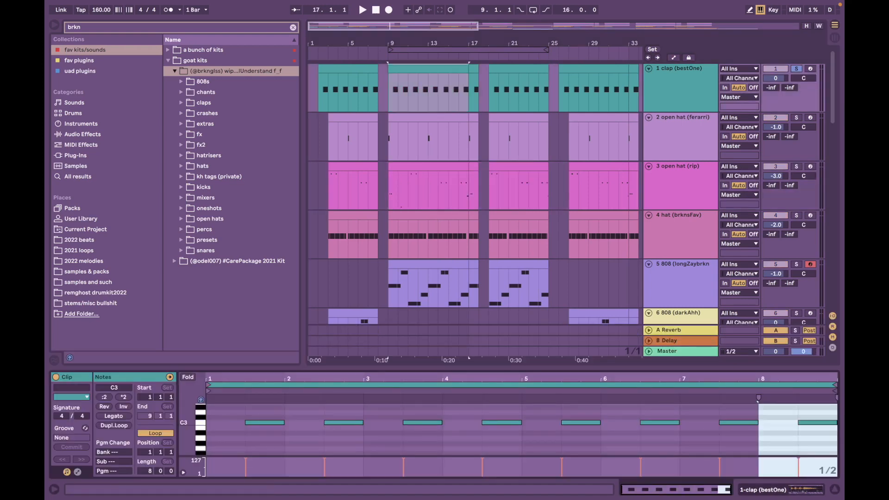
{"action": "key", "text": "alt+super+e"}
{"action": "key", "text": "space"}
{"action": "scroll", "coordinate": [521, 254], "scroll_direction": "up", "scroll_amount": 2}
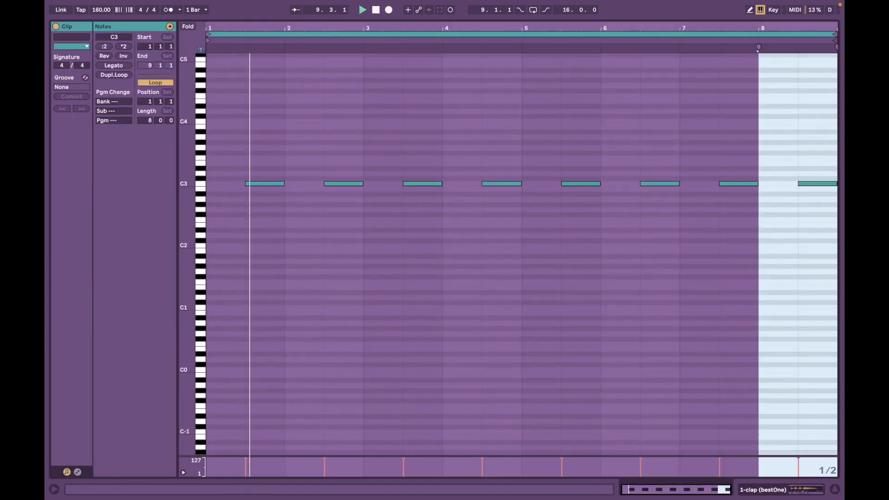
{"action": "key", "text": "f"}
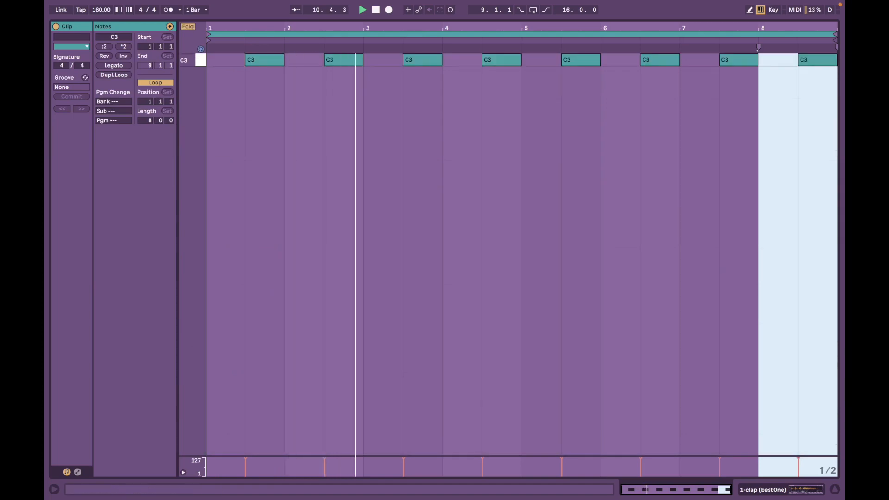
{"action": "key", "text": "alt+super+e"}
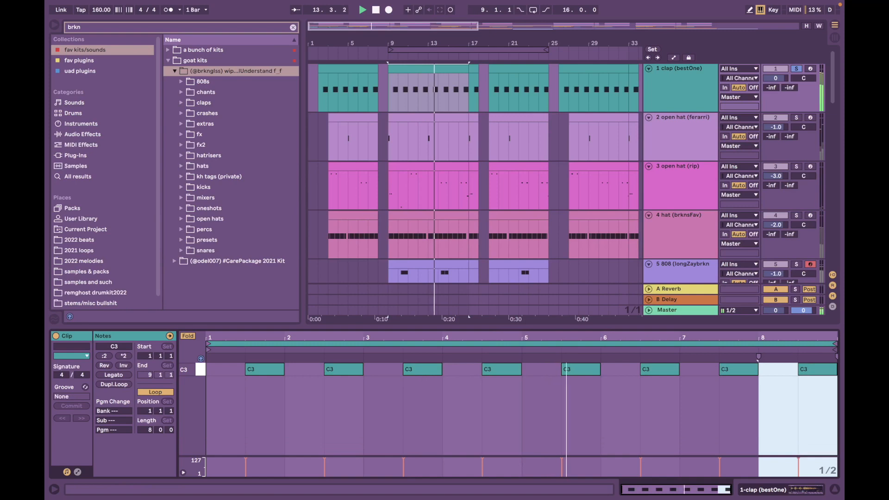
Loop the eight bars from bar 9 and audition the soloed open hat (ferarri) track with its clip notes in an enlarged editor
{"action": "key", "text": "super+l"}
{"action": "left_click_drag", "start_coordinate": [547, 49], "coordinate": [467, 50]}
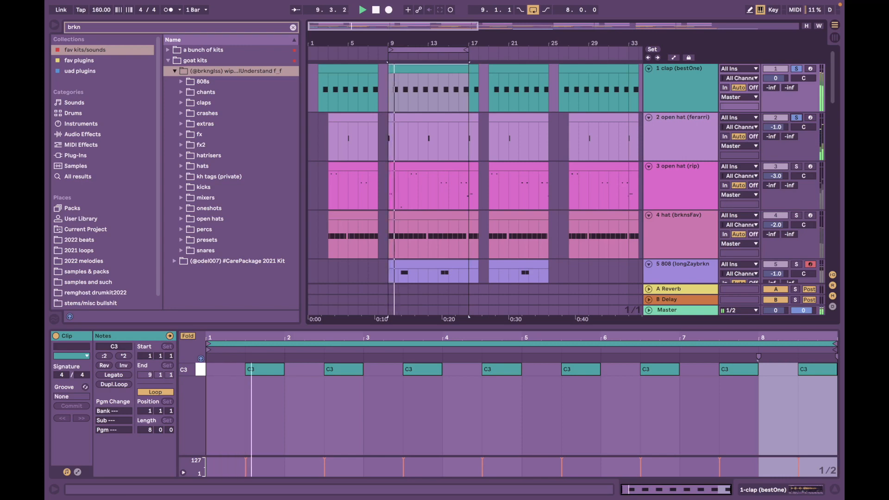
{"action": "key", "text": "Down"}
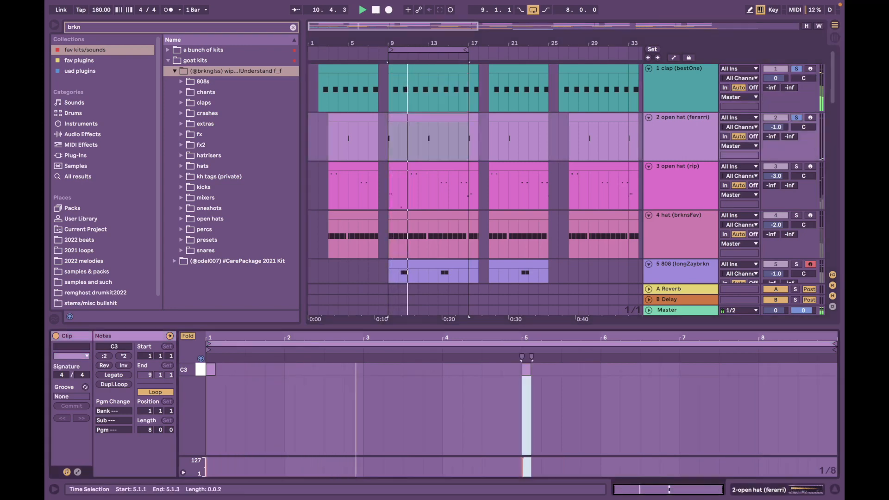
{"action": "left_click_drag", "start_coordinate": [444, 329], "coordinate": [444, 293]}
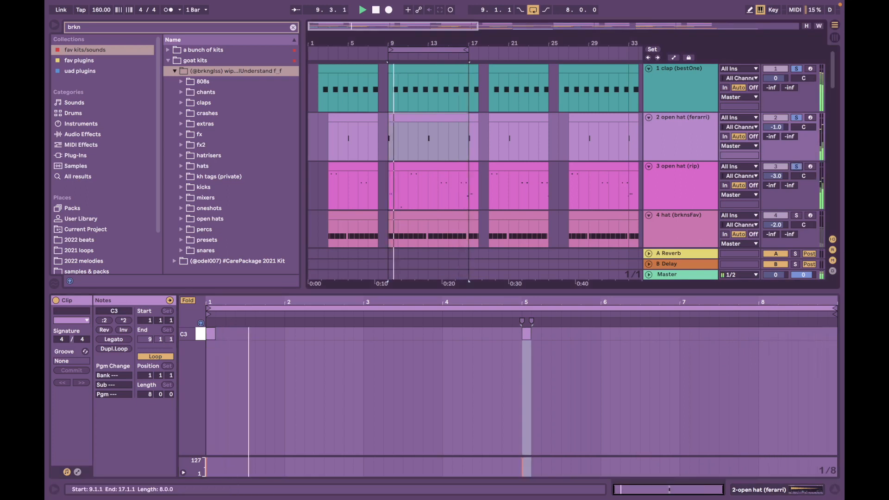
Add open hat (rip) and hat (brknsFav) to the solo playback and view the notes of their bar 9 clips
{"action": "left_click", "coordinate": [415, 165]}
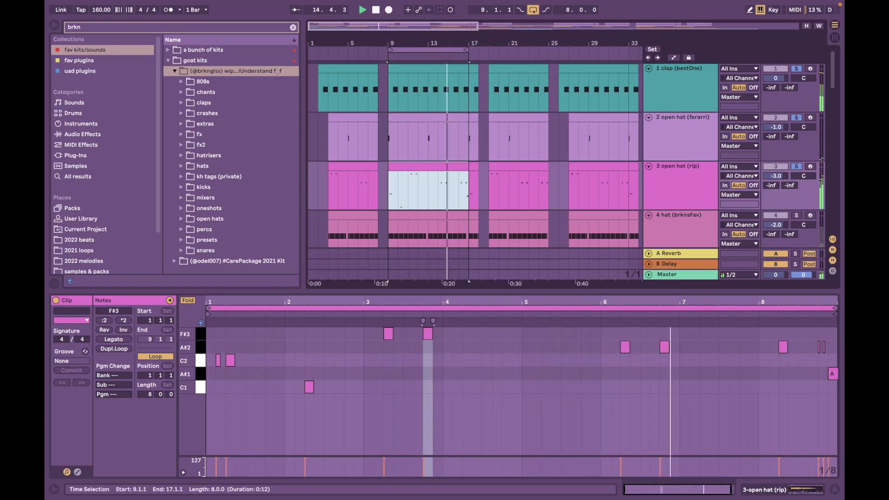
{"action": "scroll", "coordinate": [472, 171], "scroll_direction": "down", "scroll_amount": 3}
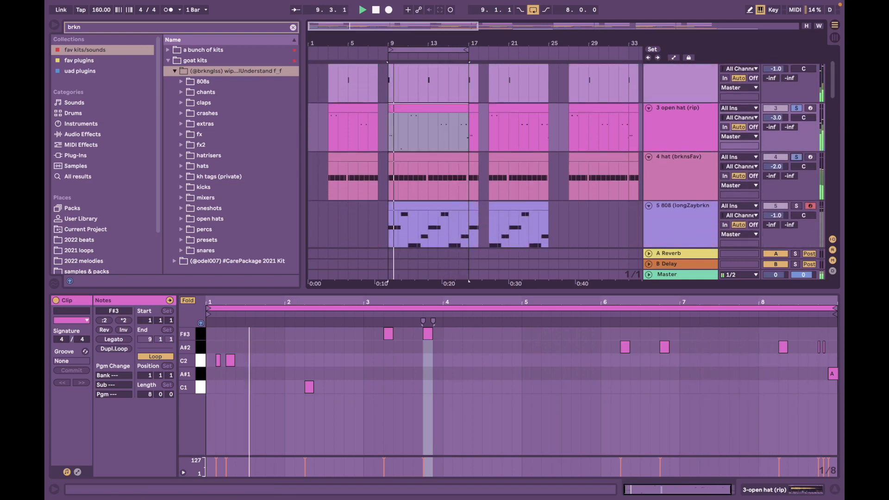
{"action": "key", "text": "Down"}
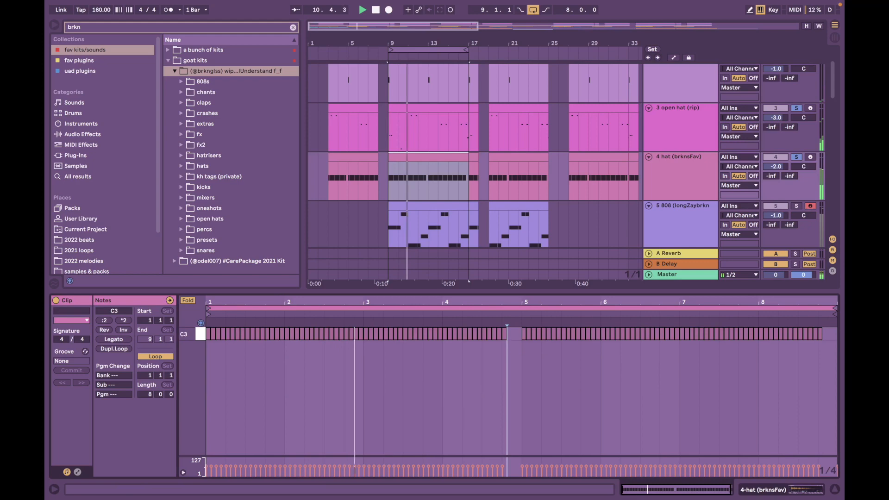
Solo the perc (courthouse) track during playback and show the notes of its bar 9 clip
{"action": "left_click_drag", "start_coordinate": [502, 292], "coordinate": [548, 143]}
{"action": "scroll", "coordinate": [555, 143], "scroll_direction": "right", "scroll_amount": 1}
{"action": "left_click_drag", "start_coordinate": [532, 72], "coordinate": [533, 480]}
{"action": "scroll", "coordinate": [477, 208], "scroll_direction": "down", "scroll_amount": 2}
{"action": "scroll", "coordinate": [477, 208], "scroll_direction": "down", "scroll_amount": 4}
{"action": "scroll", "coordinate": [477, 209], "scroll_direction": "up", "scroll_amount": 3}
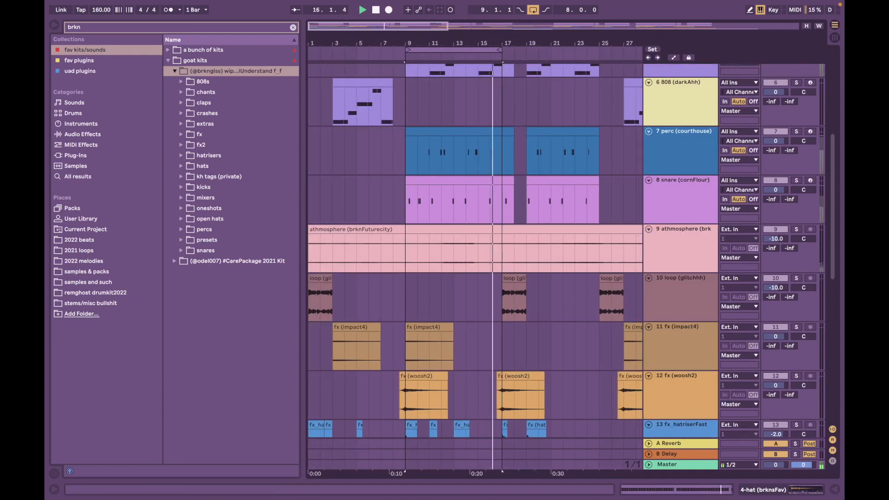
{"action": "left_click", "coordinate": [796, 131]}
{"action": "double_click", "coordinate": [454, 132]}
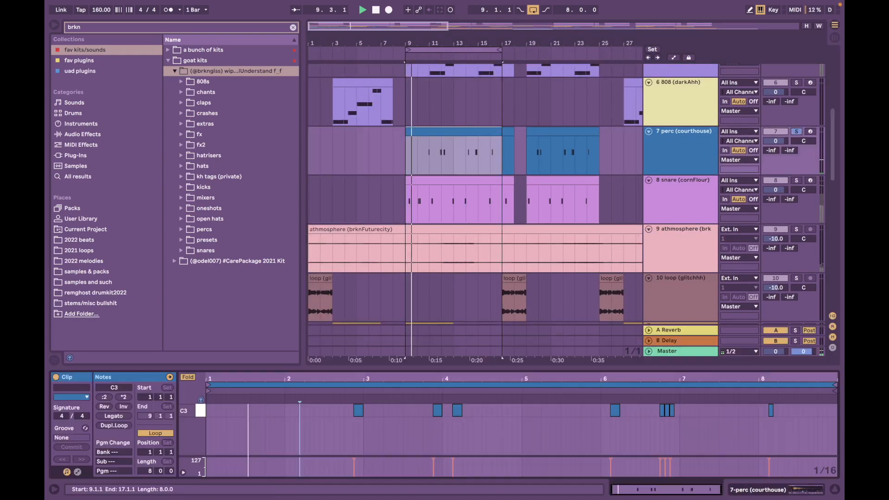
Solo the clap, both open hats, the hat and the 808 (longZaybrkn) together with the perc to hear them combined
{"action": "scroll", "coordinate": [477, 185], "scroll_direction": "up", "scroll_amount": 5}
{"action": "left_click", "coordinate": [797, 68]}
{"action": "left_click", "coordinate": [796, 118]}
{"action": "left_click", "coordinate": [796, 166]}
{"action": "left_click", "coordinate": [796, 215]}
{"action": "left_click", "coordinate": [796, 264]}
{"action": "scroll", "coordinate": [430, 209], "scroll_direction": "down", "scroll_amount": 5}
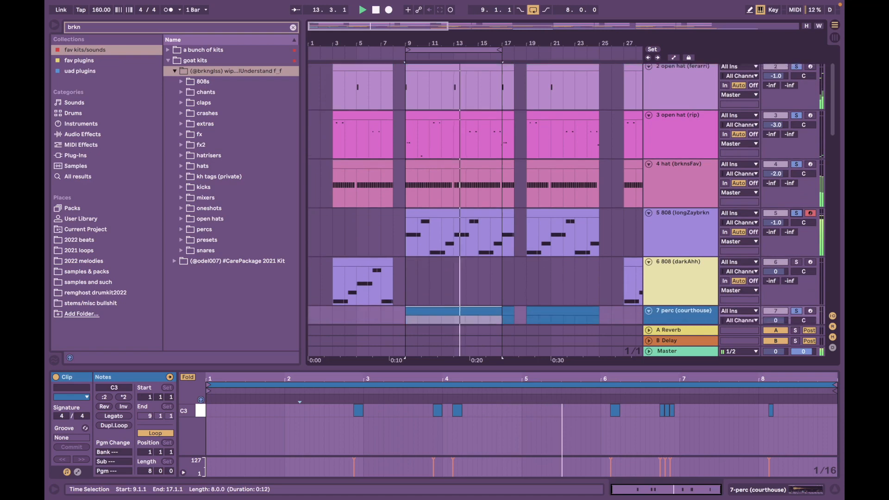
{"action": "scroll", "coordinate": [429, 232], "scroll_direction": "up", "scroll_amount": 5}
{"action": "scroll", "coordinate": [475, 208], "scroll_direction": "down", "scroll_amount": 2}
{"action": "scroll", "coordinate": [475, 208], "scroll_direction": "down", "scroll_amount": 6}
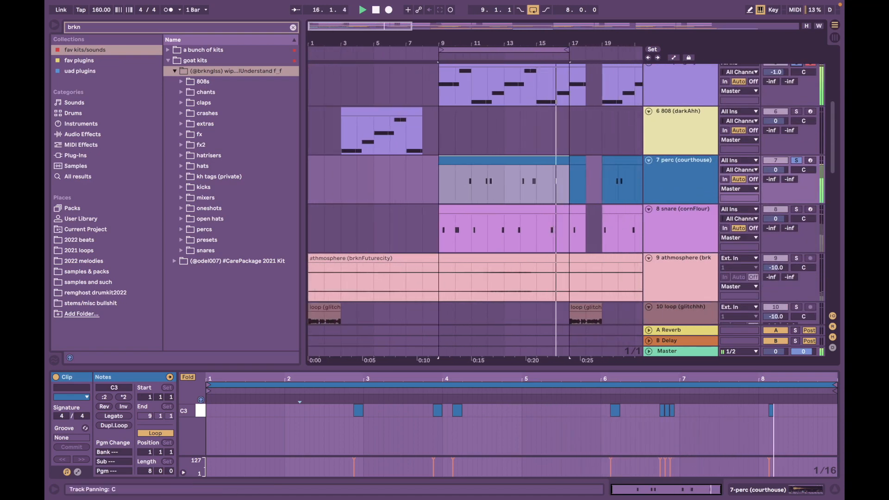
Add the snare (cornFlour) to the solo, view its clip notes and play the section from bar 10
{"action": "left_click", "coordinate": [797, 210]}
{"action": "left_click", "coordinate": [527, 210]}
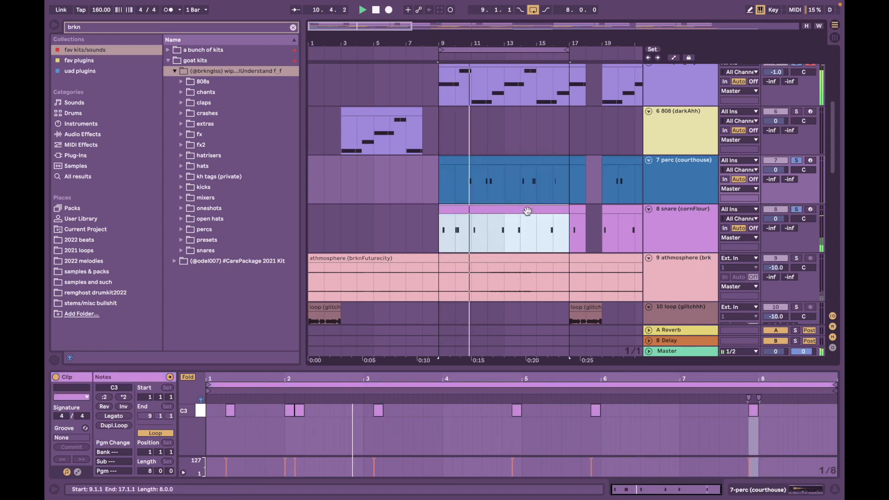
{"action": "left_click", "coordinate": [456, 184]}
{"action": "key", "text": "space"}
{"action": "left_click", "coordinate": [471, 232]}
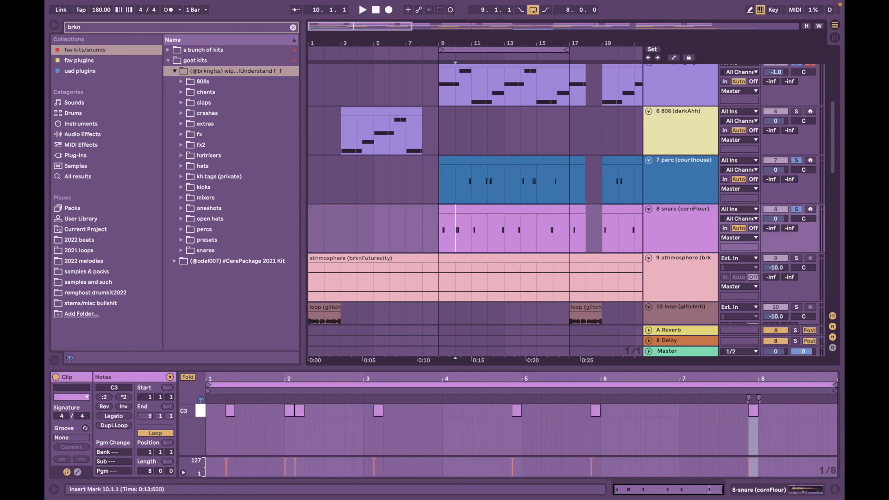
{"action": "key", "text": "space"}
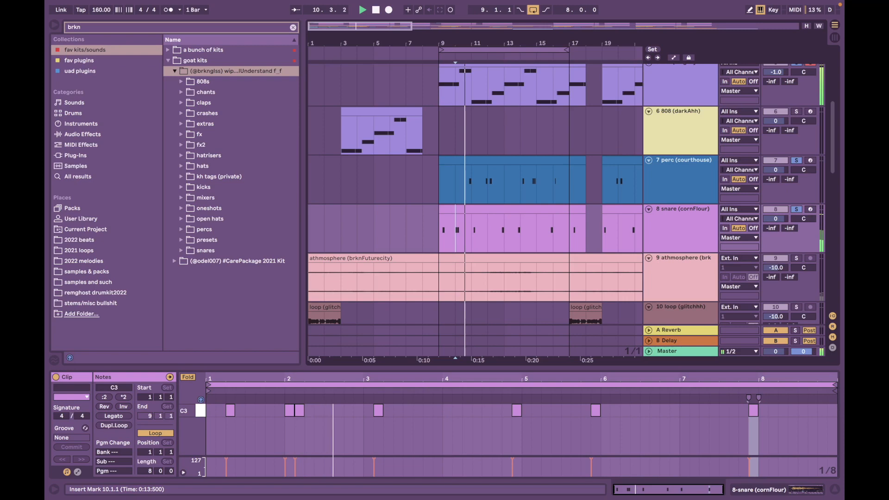
{"action": "key", "text": "space"}
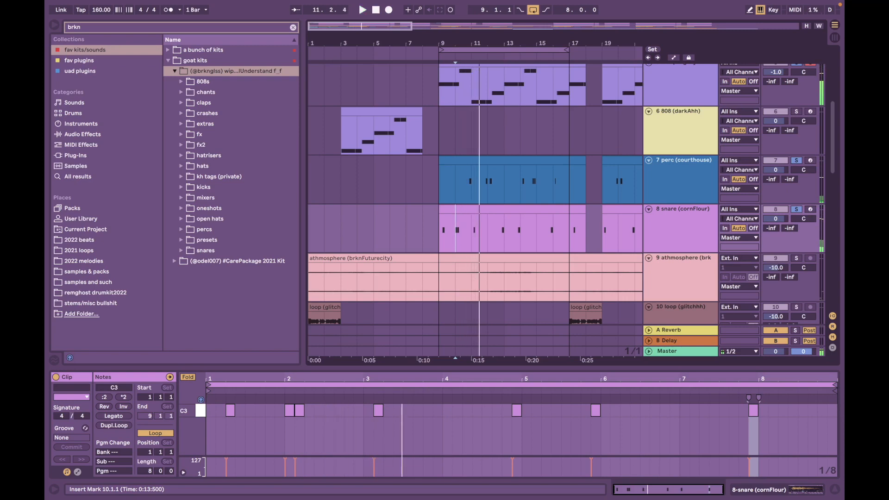
Look over the arrangement of the hat, 808, perc and snare clips around bar 9
{"action": "key", "text": "Up"}
{"action": "key", "text": "Left"}
{"action": "scroll", "coordinate": [475, 194], "scroll_direction": "up", "scroll_amount": 3}
{"action": "scroll", "coordinate": [475, 194], "scroll_direction": "down", "scroll_amount": 2}
{"action": "scroll", "coordinate": [475, 194], "scroll_direction": "up", "scroll_amount": 1}
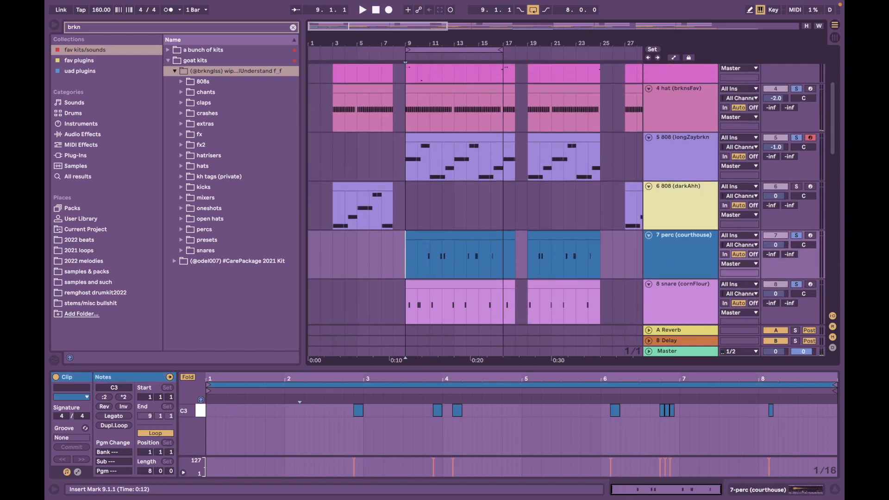
{"action": "right_click", "coordinate": [449, 187]}
{"action": "left_click", "coordinate": [555, 310]}
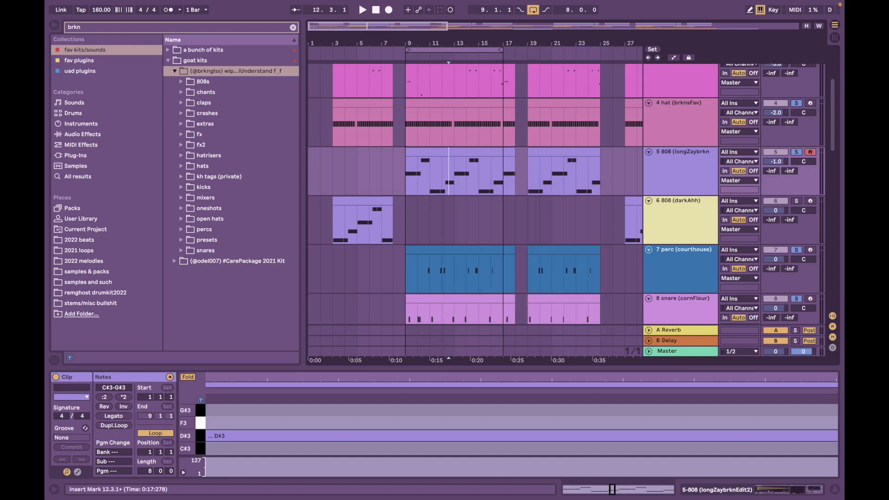
{"action": "scroll", "coordinate": [438, 194], "scroll_direction": "down", "scroll_amount": 4}
{"action": "scroll", "coordinate": [437, 195], "scroll_direction": "up", "scroll_amount": 6}
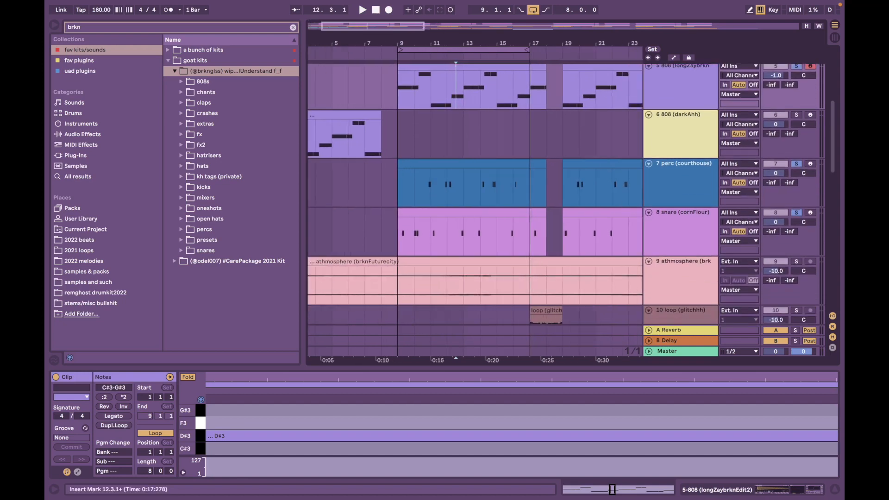
{"action": "scroll", "coordinate": [451, 194], "scroll_direction": "up", "scroll_amount": 3}
{"action": "scroll", "coordinate": [452, 195], "scroll_direction": "down", "scroll_amount": 2}
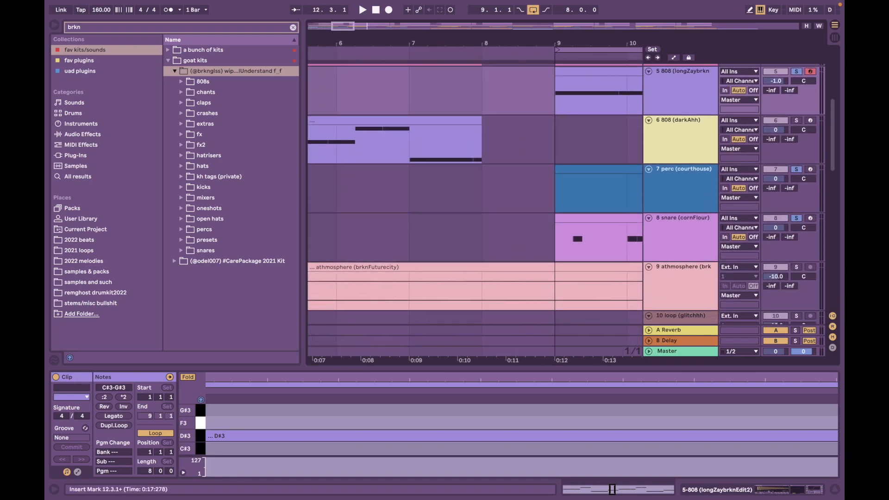
{"action": "scroll", "coordinate": [451, 194], "scroll_direction": "right", "scroll_amount": 3}
{"action": "scroll", "coordinate": [452, 195], "scroll_direction": "up", "scroll_amount": 3}
{"action": "scroll", "coordinate": [451, 194], "scroll_direction": "down", "scroll_amount": 5}
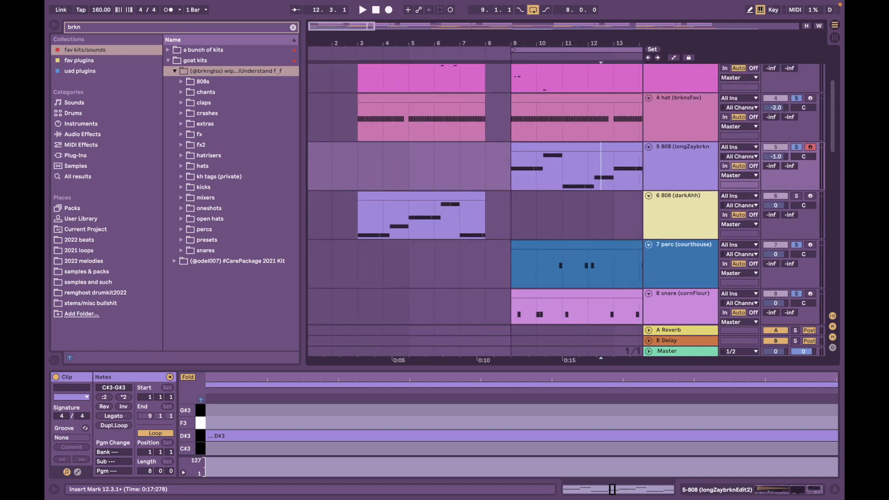
{"action": "scroll", "coordinate": [475, 195], "scroll_direction": "up", "scroll_amount": 4}
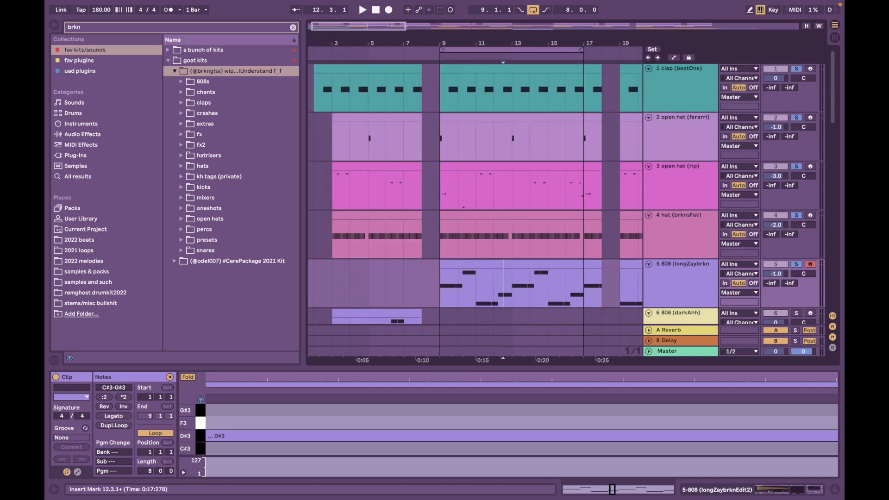
Play the soloed drums from bar 9 while viewing the 808 (longZaybrkn) clip's notes in an enlarged editor
{"action": "left_click", "coordinate": [441, 97]}
{"action": "key", "text": "space"}
{"action": "scroll", "coordinate": [475, 195], "scroll_direction": "down", "scroll_amount": 3}
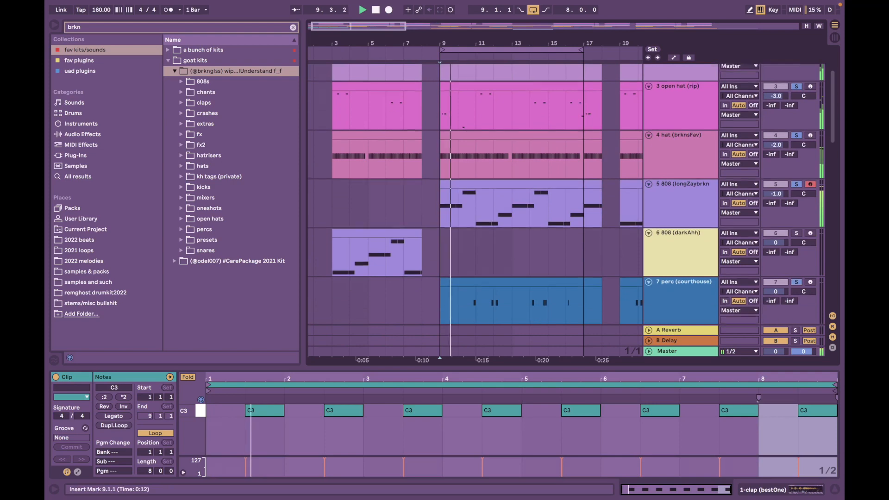
{"action": "left_click", "coordinate": [475, 181]}
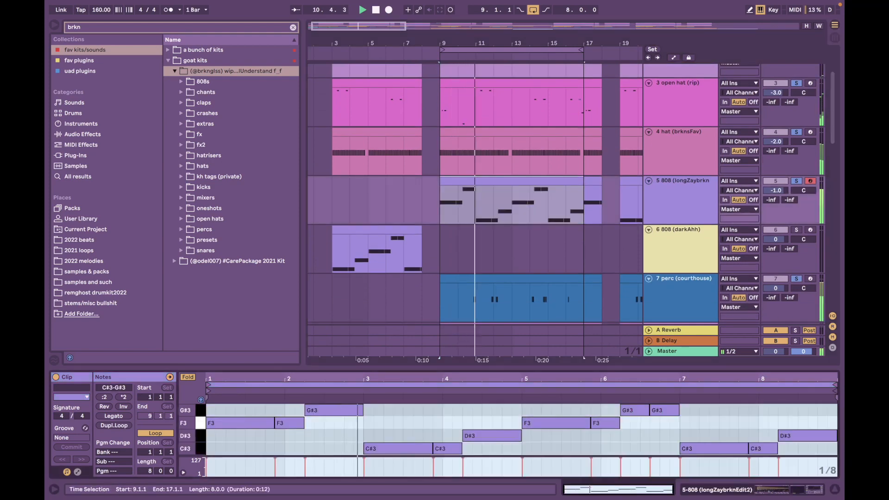
{"action": "left_click_drag", "start_coordinate": [475, 369], "coordinate": [475, 136]}
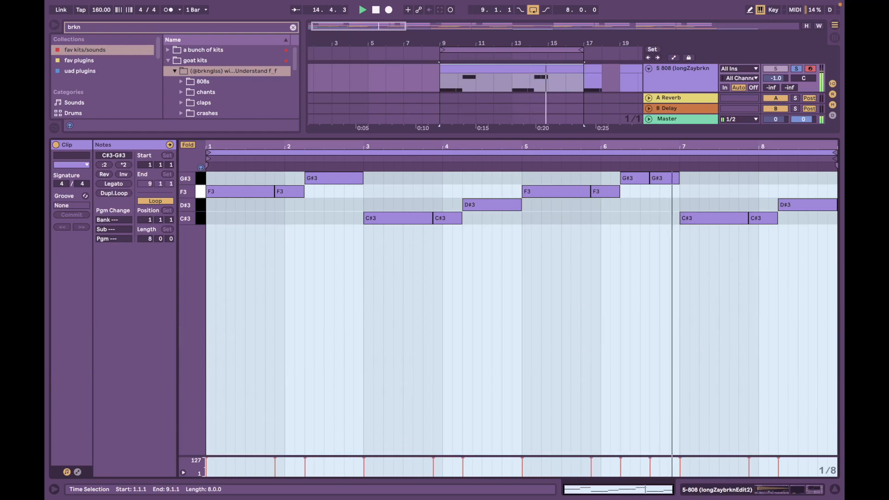
{"action": "left_click_drag", "start_coordinate": [475, 136], "coordinate": [475, 317]}
{"action": "key", "text": "space"}
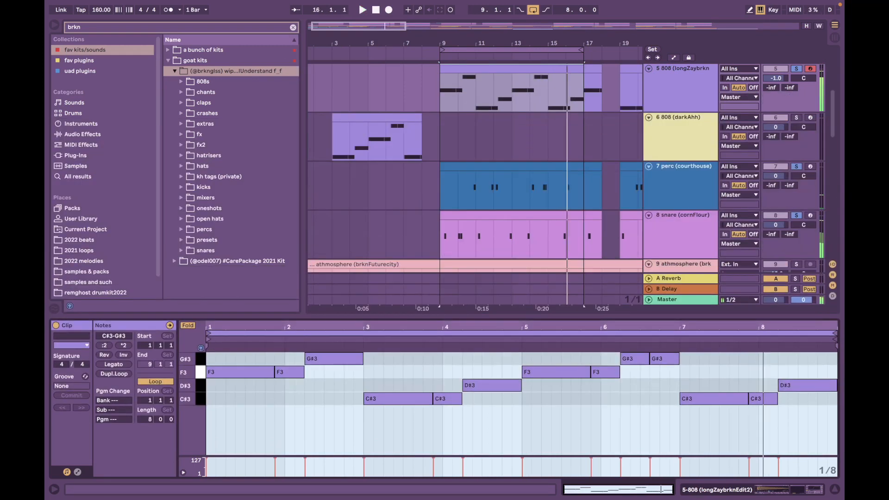
Solo only the 808 (longZaybrkn) track, show its device chain and trigger a test note
{"action": "left_click", "coordinate": [681, 81]}
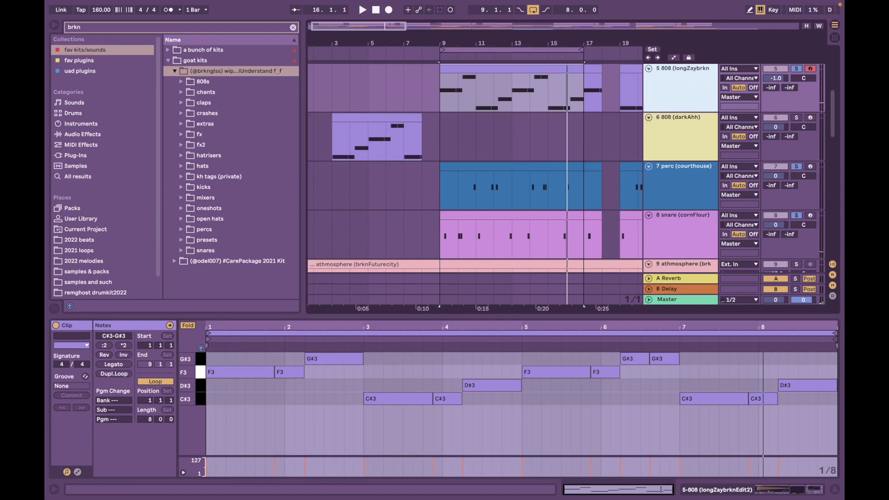
{"action": "left_click", "coordinate": [796, 68]}
{"action": "left_click", "coordinate": [681, 81]}
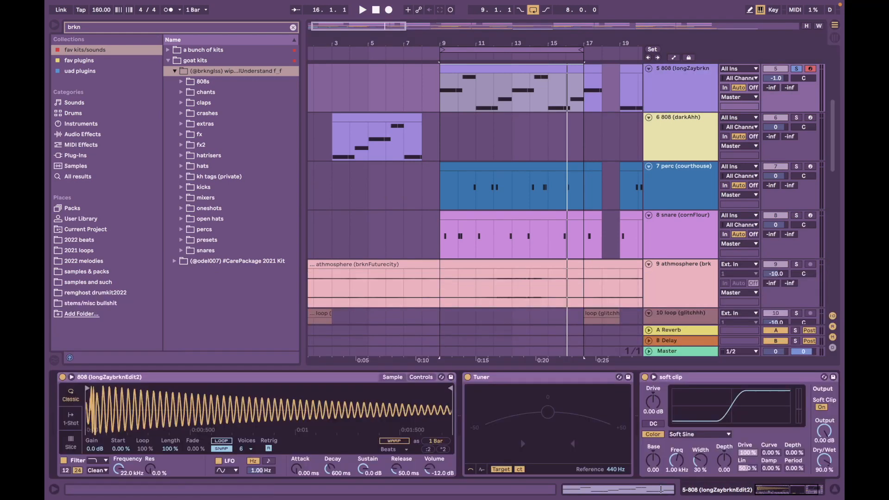
{"action": "scroll", "coordinate": [475, 185], "scroll_direction": "left", "scroll_amount": 1}
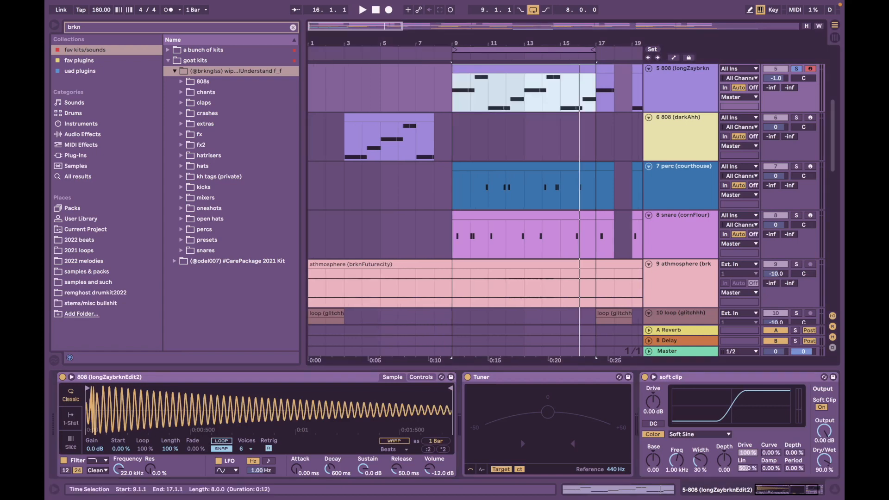
{"action": "key", "text": "a"}
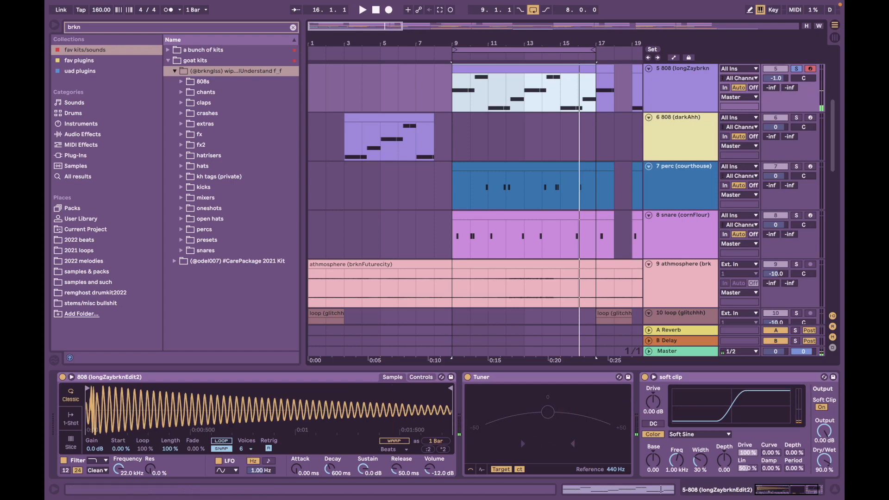
Audition the perc (courthouse) alone from bar 10, switch the solo to the snare (cornFlour), and clear the solo
{"action": "left_click", "coordinate": [684, 174]}
{"action": "left_click", "coordinate": [796, 166]}
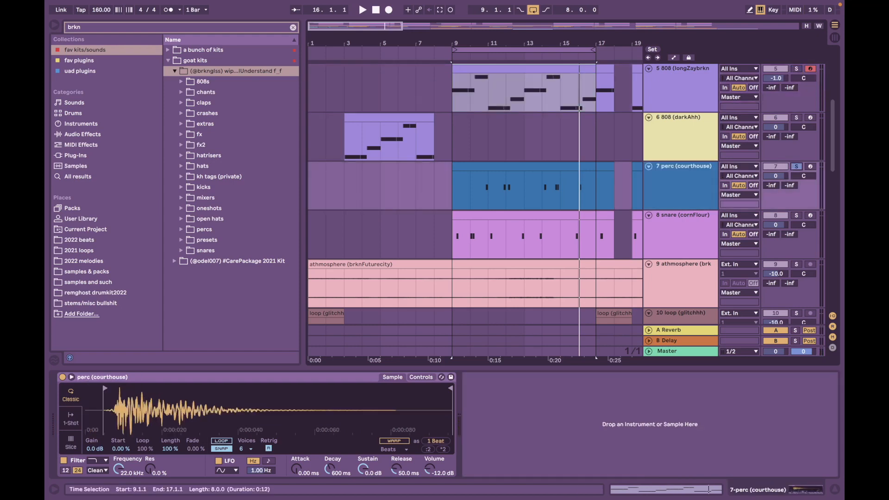
{"action": "left_click", "coordinate": [471, 195]}
{"action": "key", "text": "space"}
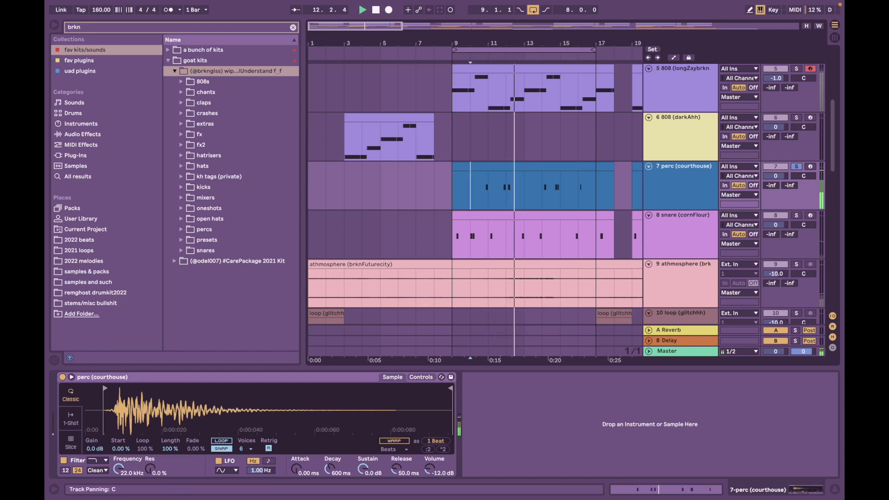
{"action": "left_click", "coordinate": [796, 216]}
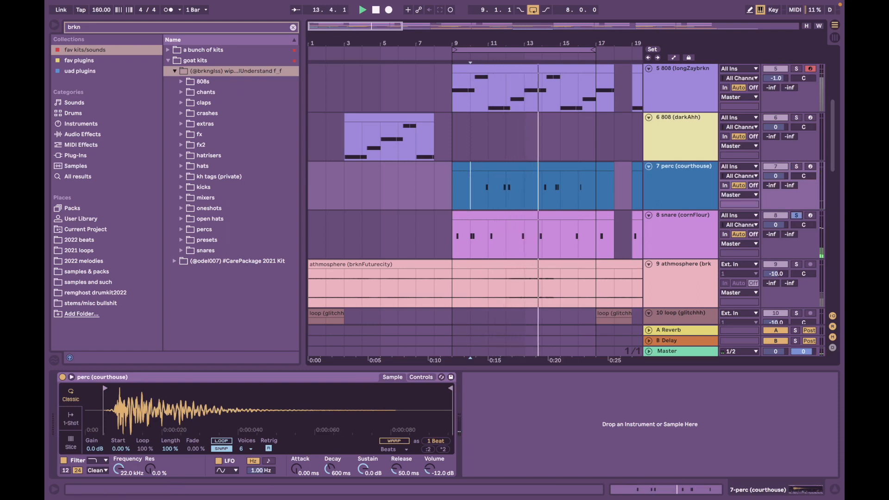
{"action": "key", "text": "space"}
{"action": "left_click", "coordinate": [796, 216]}
Solo the impact4, woosh2 and hatriserFast fx tracks and place the playback start at bar 9
{"action": "scroll", "coordinate": [475, 194], "scroll_direction": "down", "scroll_amount": 2}
{"action": "scroll", "coordinate": [475, 195], "scroll_direction": "down", "scroll_amount": 10}
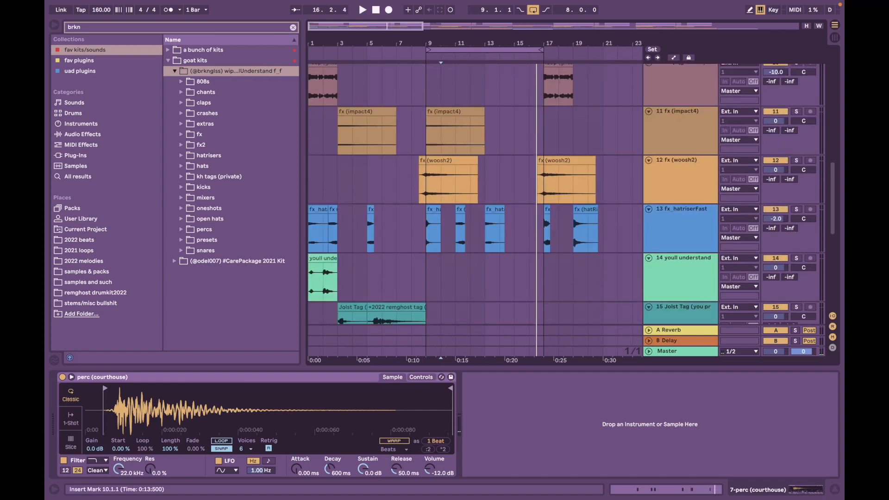
{"action": "scroll", "coordinate": [475, 194], "scroll_direction": "up", "scroll_amount": 4}
{"action": "scroll", "coordinate": [476, 195], "scroll_direction": "down", "scroll_amount": 1}
{"action": "scroll", "coordinate": [475, 195], "scroll_direction": "up", "scroll_amount": 1}
{"action": "scroll", "coordinate": [475, 195], "scroll_direction": "left", "scroll_amount": 1}
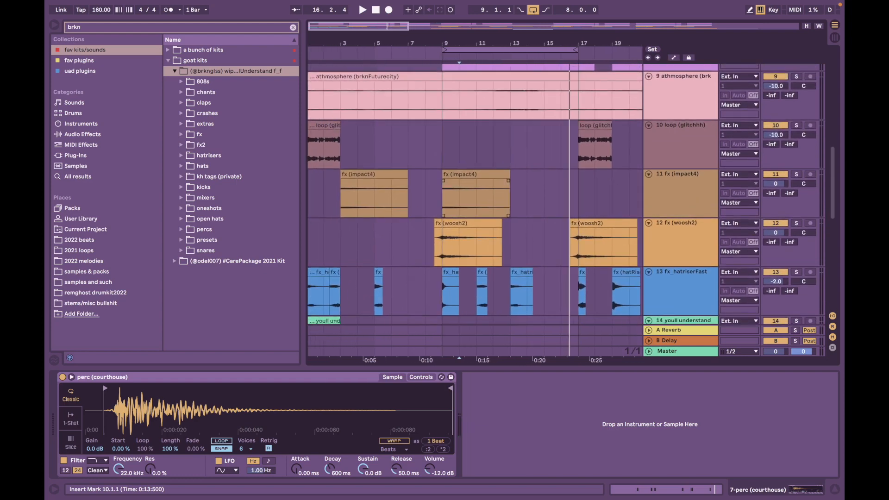
{"action": "left_click", "coordinate": [443, 145]}
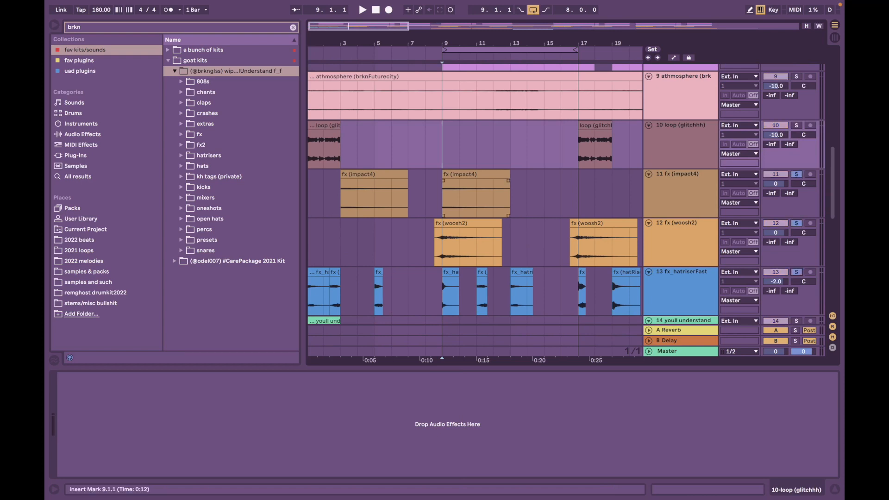
{"action": "scroll", "coordinate": [459, 152], "scroll_direction": "up", "scroll_amount": 5}
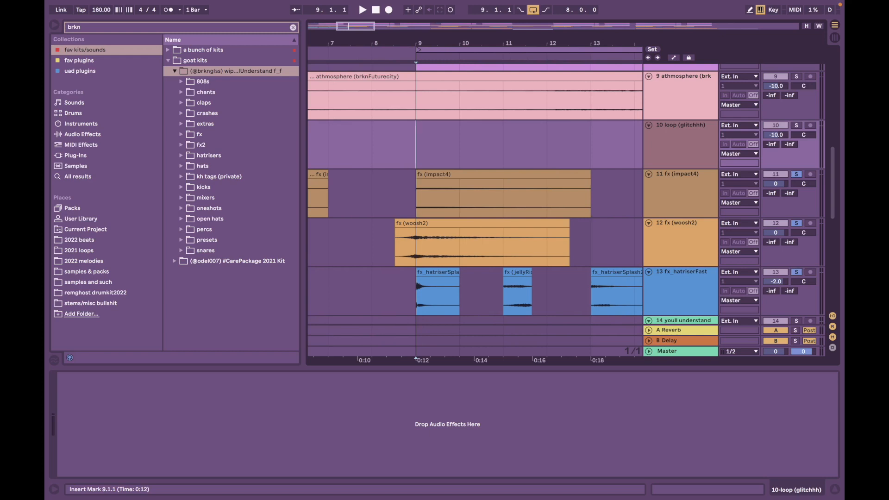
Play the soloed fx tracks from bar 9, adding the athmosphere track to the solo while viewing their clips across the arrangement
{"action": "scroll", "coordinate": [413, 137], "scroll_direction": "down", "scroll_amount": 8}
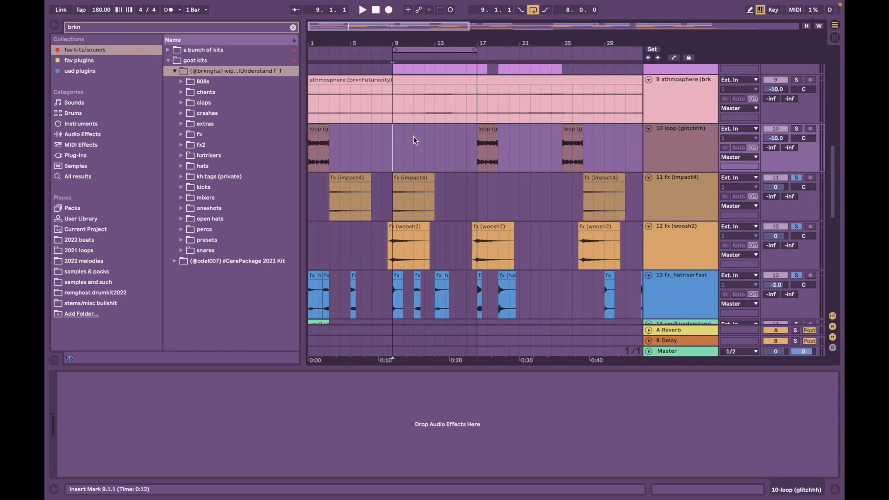
{"action": "scroll", "coordinate": [413, 136], "scroll_direction": "up", "scroll_amount": 4}
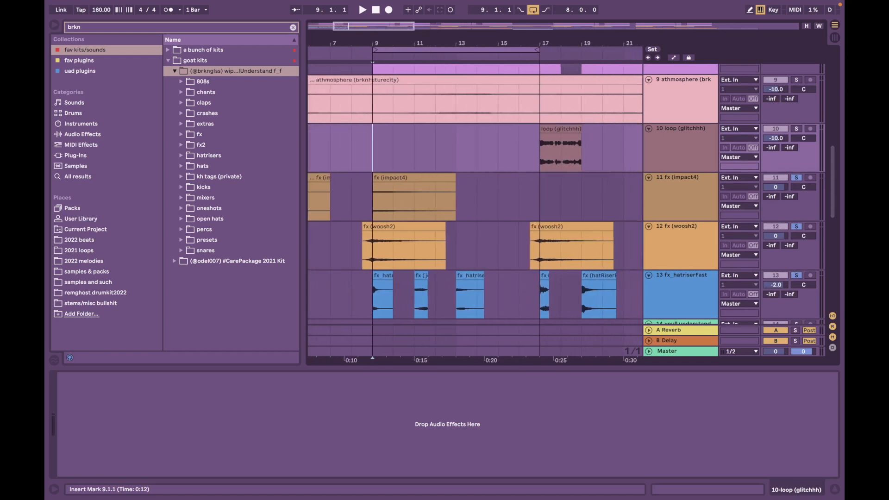
{"action": "scroll", "coordinate": [412, 136], "scroll_direction": "down", "scroll_amount": 1}
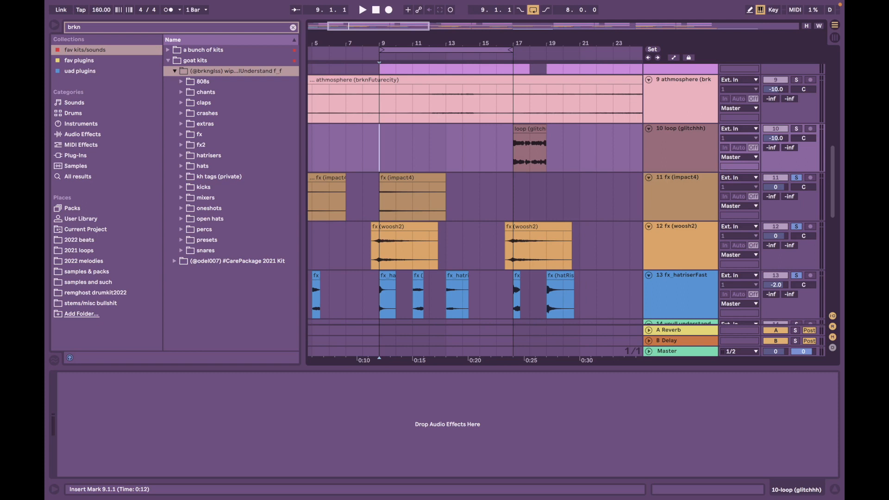
{"action": "scroll", "coordinate": [384, 139], "scroll_direction": "up", "scroll_amount": 4}
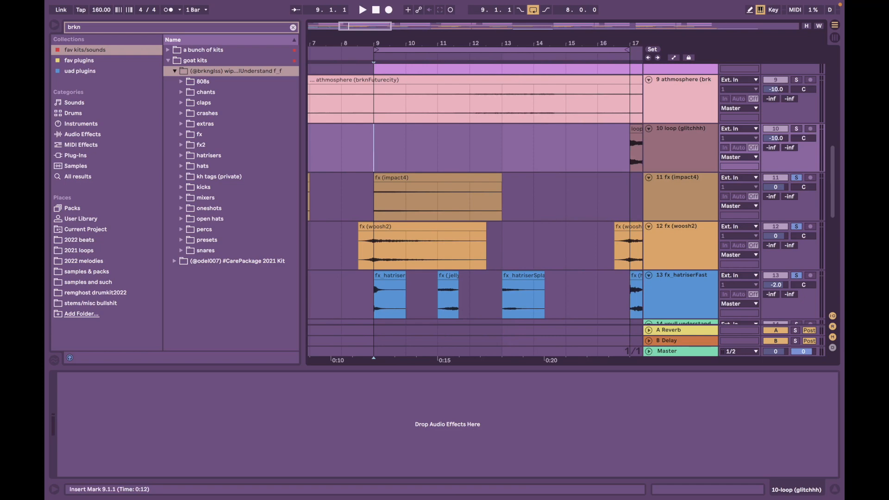
{"action": "scroll", "coordinate": [407, 296], "scroll_direction": "down", "scroll_amount": 8}
{"action": "scroll", "coordinate": [407, 296], "scroll_direction": "up", "scroll_amount": 2}
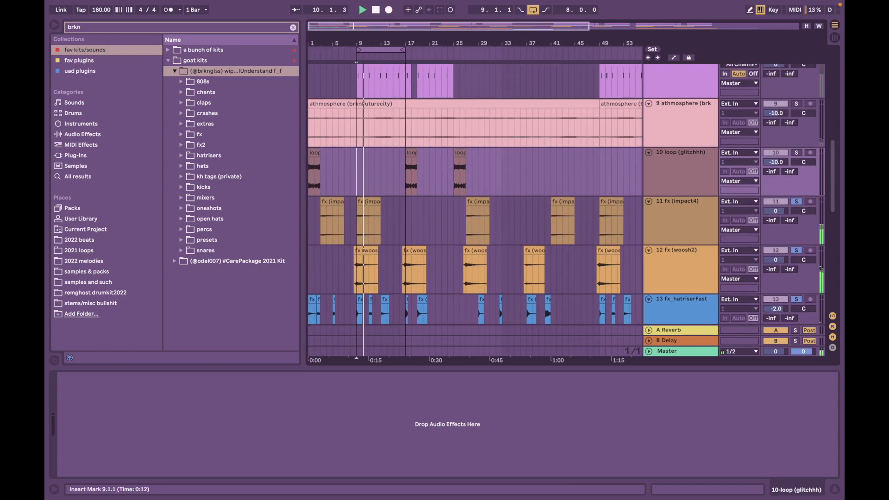
{"action": "scroll", "coordinate": [475, 194], "scroll_direction": "up", "scroll_amount": 4}
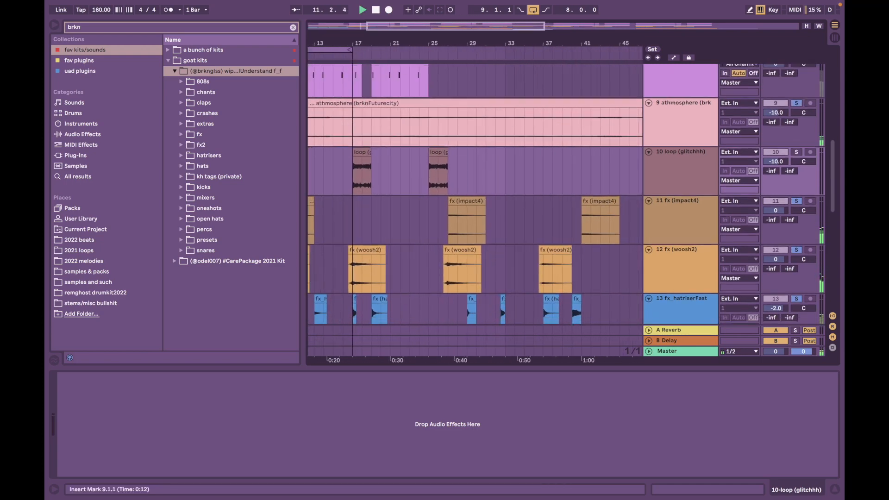
{"action": "scroll", "coordinate": [475, 194], "scroll_direction": "left", "scroll_amount": 4}
{"action": "scroll", "coordinate": [475, 195], "scroll_direction": "up", "scroll_amount": 2}
{"action": "scroll", "coordinate": [475, 194], "scroll_direction": "down", "scroll_amount": 5}
{"action": "scroll", "coordinate": [502, 171], "scroll_direction": "up", "scroll_amount": 3}
{"action": "scroll", "coordinate": [503, 172], "scroll_direction": "left", "scroll_amount": 2}
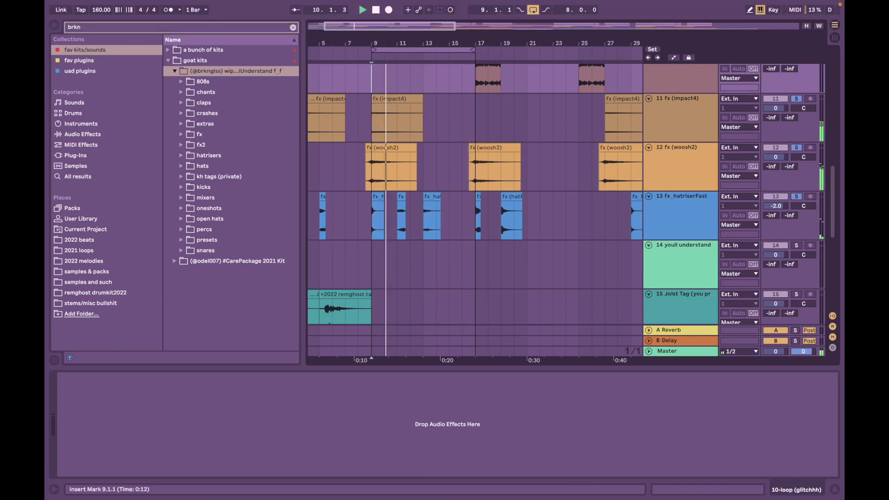
Turn off looping and keep playing past bar 17, adding the loop (glitchhh) track to the solo
{"action": "left_click", "coordinate": [533, 10]}
{"action": "scroll", "coordinate": [449, 210], "scroll_direction": "up", "scroll_amount": 5}
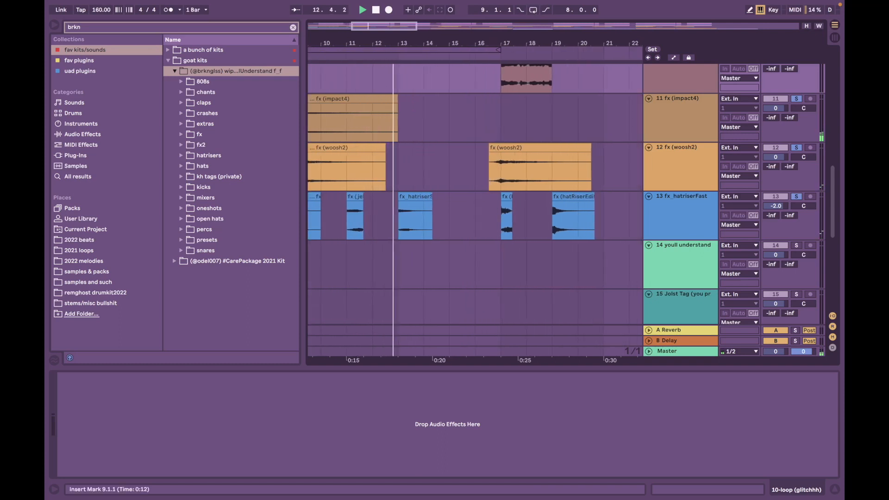
{"action": "scroll", "coordinate": [449, 171], "scroll_direction": "right", "scroll_amount": 4}
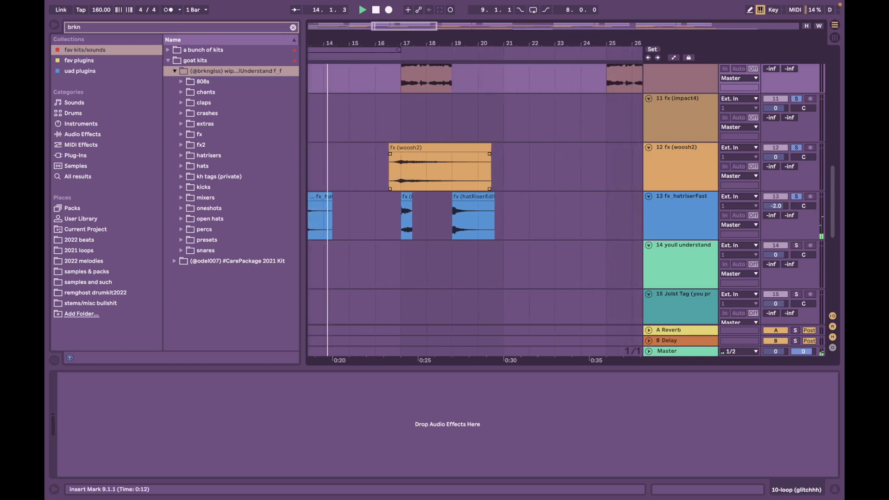
{"action": "scroll", "coordinate": [473, 210], "scroll_direction": "up", "scroll_amount": 3}
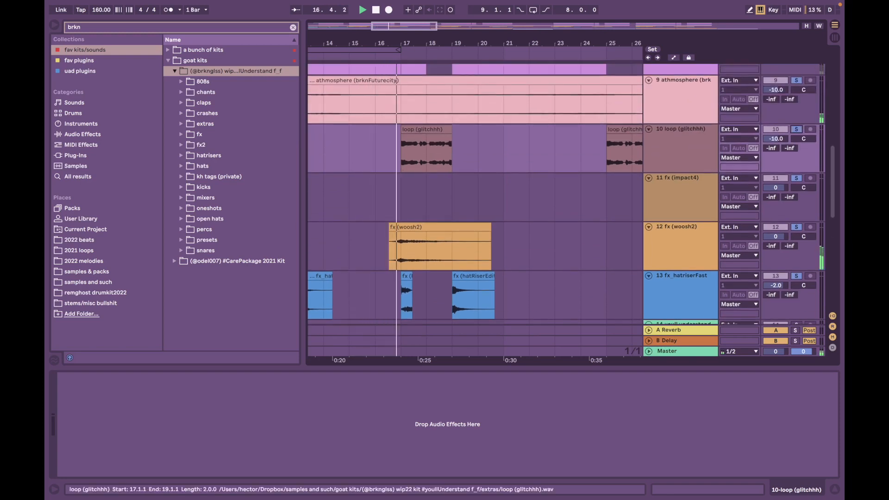
{"action": "scroll", "coordinate": [489, 199], "scroll_direction": "down", "scroll_amount": 3}
{"action": "scroll", "coordinate": [488, 199], "scroll_direction": "down", "scroll_amount": 8}
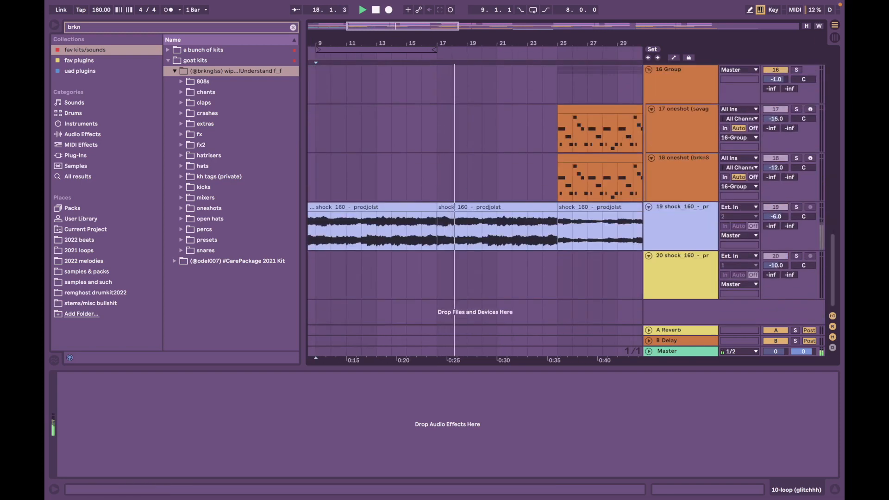
Solo the first shock_160 audio track, clear all solos near bar 25 and play the full mix while viewing the tracks
{"action": "left_click", "coordinate": [796, 207]}
{"action": "scroll", "coordinate": [465, 199], "scroll_direction": "down", "scroll_amount": 5}
{"action": "scroll", "coordinate": [465, 199], "scroll_direction": "up", "scroll_amount": 4}
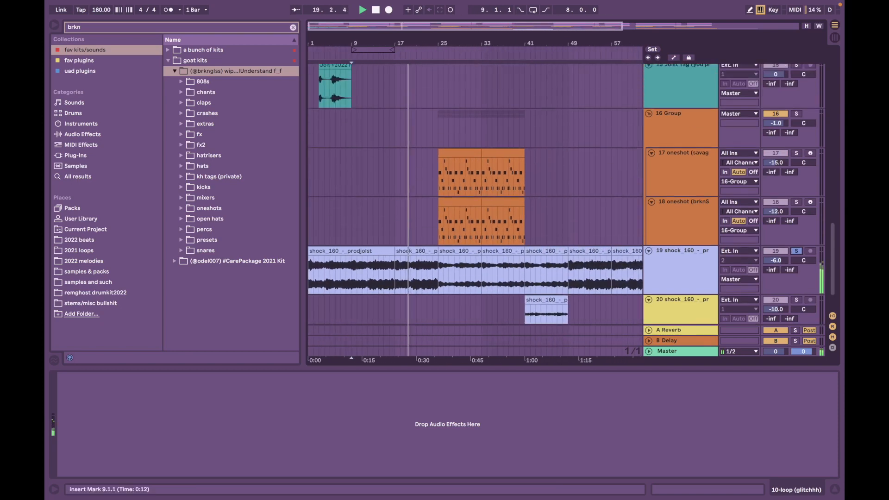
{"action": "scroll", "coordinate": [473, 208], "scroll_direction": "up", "scroll_amount": 15}
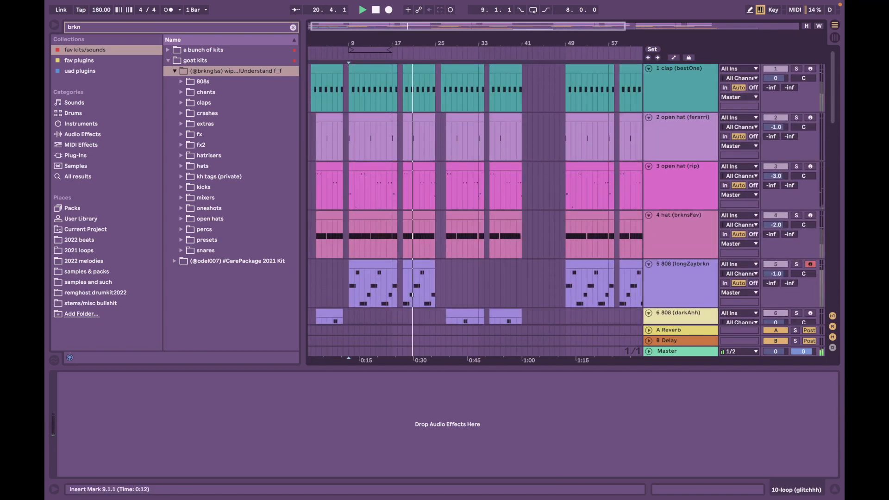
{"action": "scroll", "coordinate": [473, 209], "scroll_direction": "down", "scroll_amount": 15}
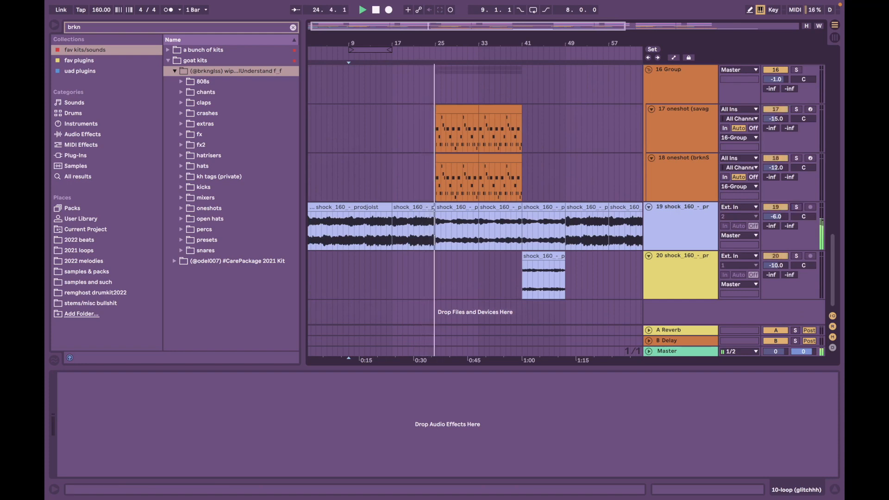
{"action": "scroll", "coordinate": [472, 209], "scroll_direction": "up", "scroll_amount": 15}
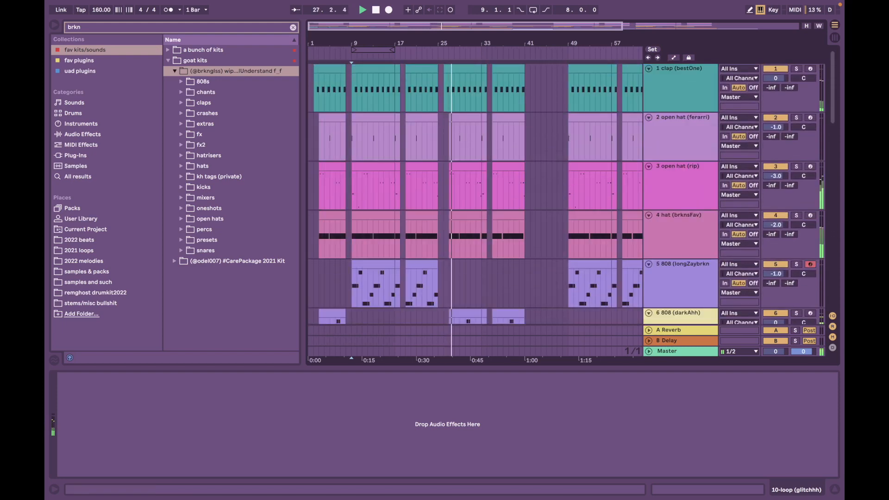
Set the loop region to bars 25 to 33, switch looping on and stop playback
{"action": "left_click_drag", "start_coordinate": [373, 49], "coordinate": [460, 49]}
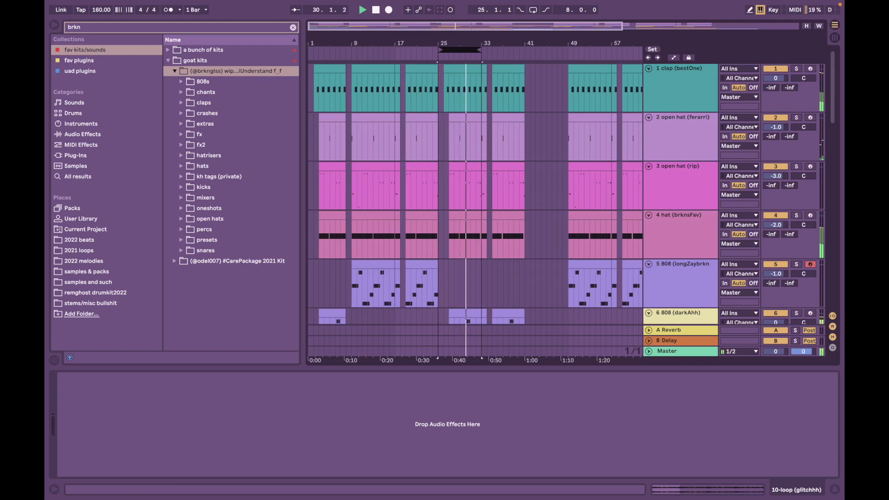
{"action": "scroll", "coordinate": [482, 93], "scroll_direction": "up", "scroll_amount": 5}
{"action": "left_click", "coordinate": [533, 10]}
{"action": "key", "text": "super+l"}
{"action": "scroll", "coordinate": [475, 195], "scroll_direction": "left", "scroll_amount": 2}
{"action": "scroll", "coordinate": [475, 195], "scroll_direction": "down", "scroll_amount": 7}
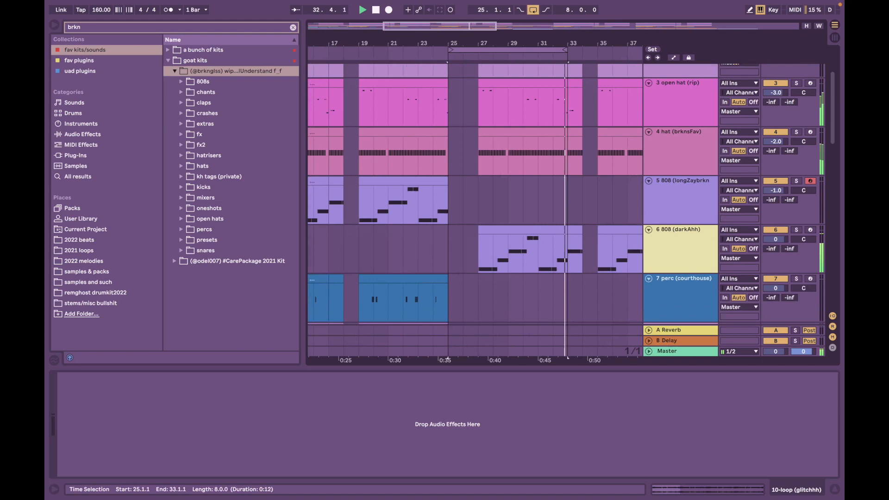
{"action": "key", "text": "space"}
Open the oneshot (savageChords) clip at bar 25 to show its notes
{"action": "scroll", "coordinate": [476, 195], "scroll_direction": "right", "scroll_amount": 3}
{"action": "scroll", "coordinate": [475, 194], "scroll_direction": "down", "scroll_amount": 2}
{"action": "scroll", "coordinate": [475, 195], "scroll_direction": "down", "scroll_amount": 7}
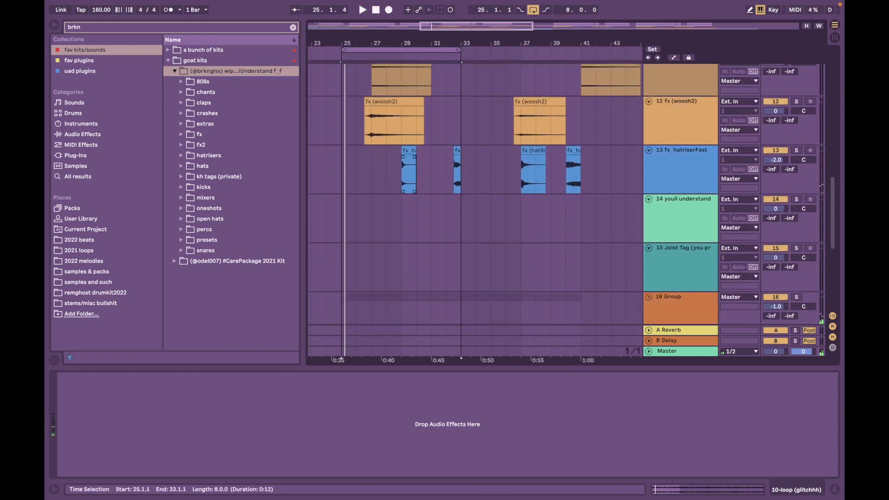
{"action": "scroll", "coordinate": [418, 194], "scroll_direction": "up", "scroll_amount": 3}
{"action": "scroll", "coordinate": [417, 194], "scroll_direction": "left", "scroll_amount": 1}
{"action": "scroll", "coordinate": [417, 195], "scroll_direction": "up", "scroll_amount": 2}
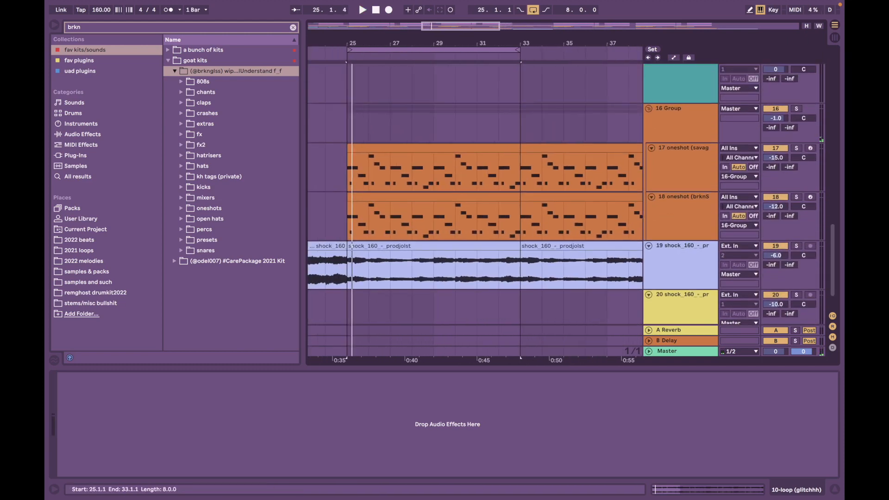
{"action": "double_click", "coordinate": [417, 149]}
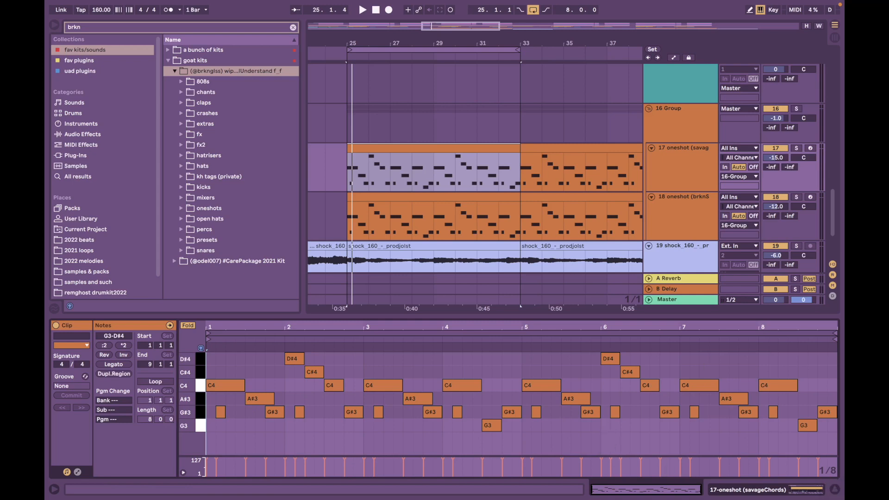
Audition the oneshot (savageChords) track alone from bar 25 and show the device chain of its parent group
{"action": "left_click", "coordinate": [796, 109]}
{"action": "left_click", "coordinate": [797, 149]}
{"action": "key", "text": "space"}
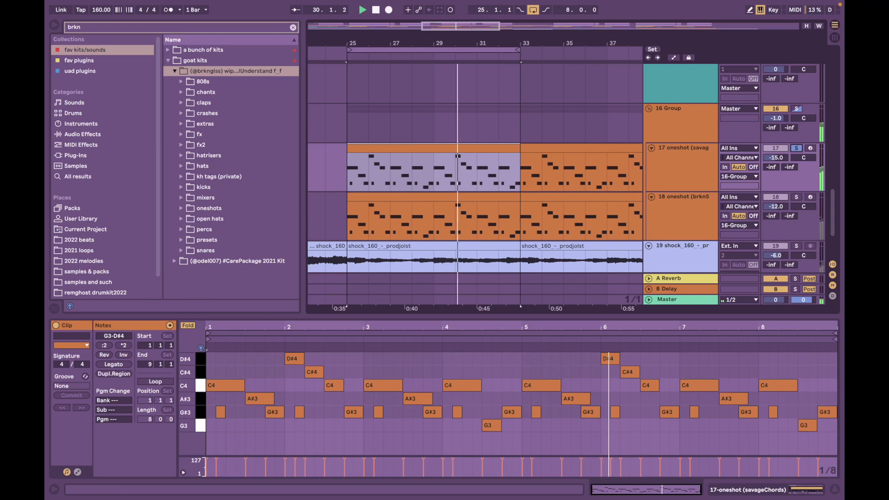
{"action": "left_click", "coordinate": [679, 126]}
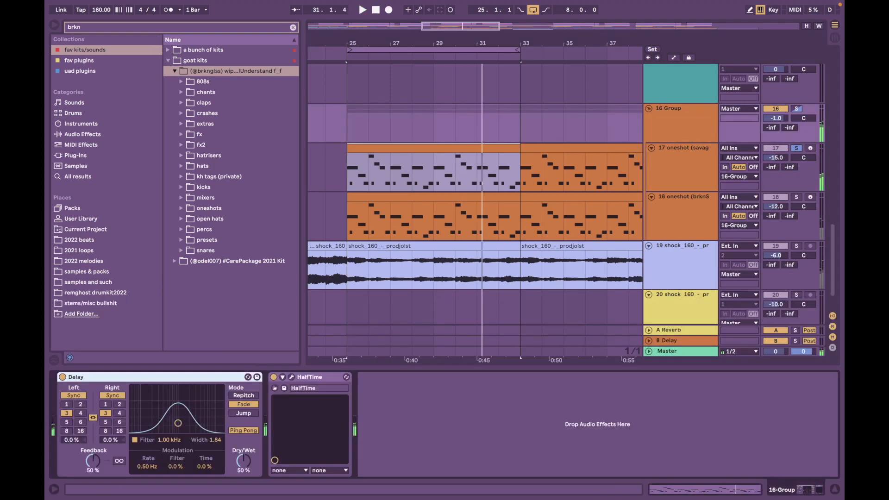
{"action": "left_click", "coordinate": [683, 167]}
{"action": "left_click", "coordinate": [680, 125]}
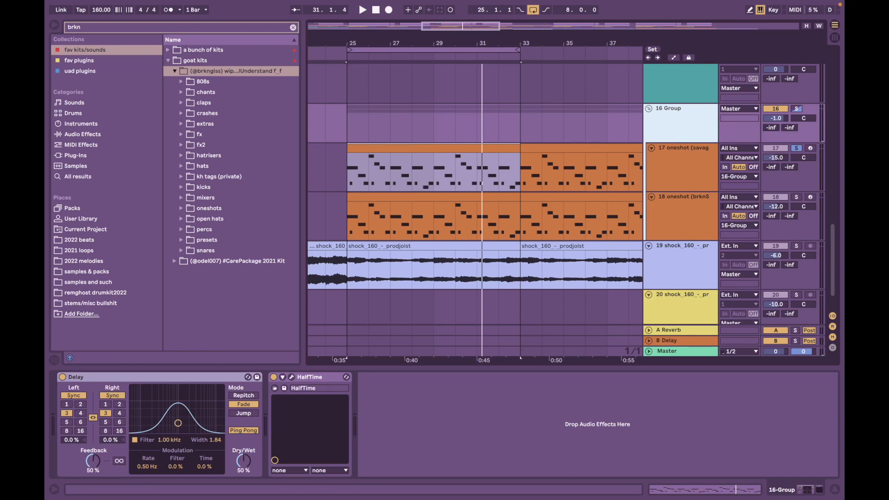
Compare the soloed oneshot with the group's Delay and HalfTime bypassed and with both effects re-enabled
{"action": "left_click", "coordinate": [63, 378]}
{"action": "key", "text": "space"}
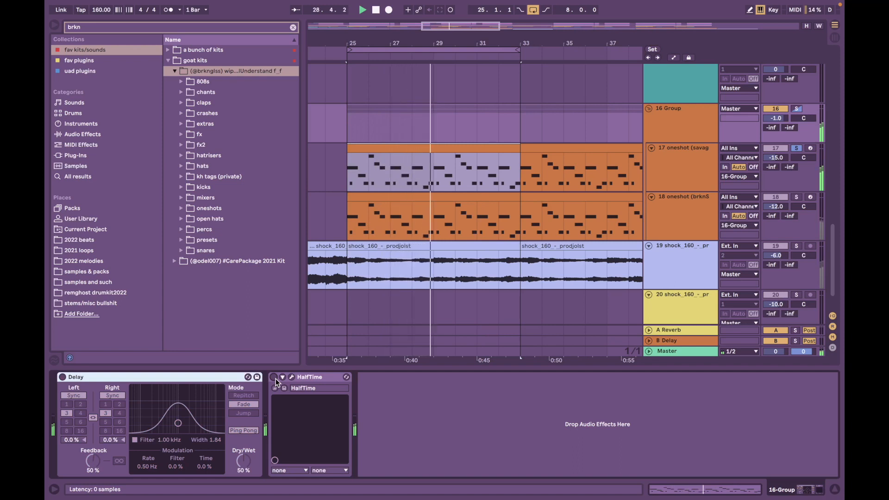
{"action": "key", "text": "space"}
{"action": "left_click", "coordinate": [274, 377]}
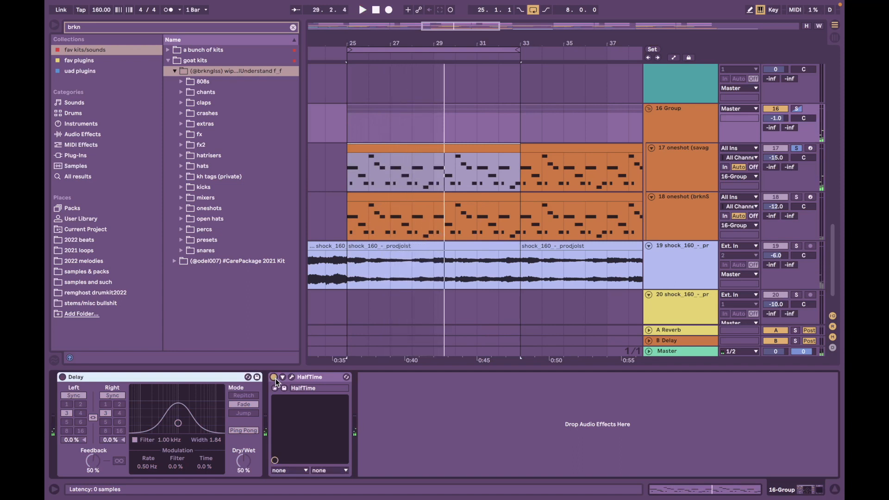
{"action": "left_click", "coordinate": [62, 378]}
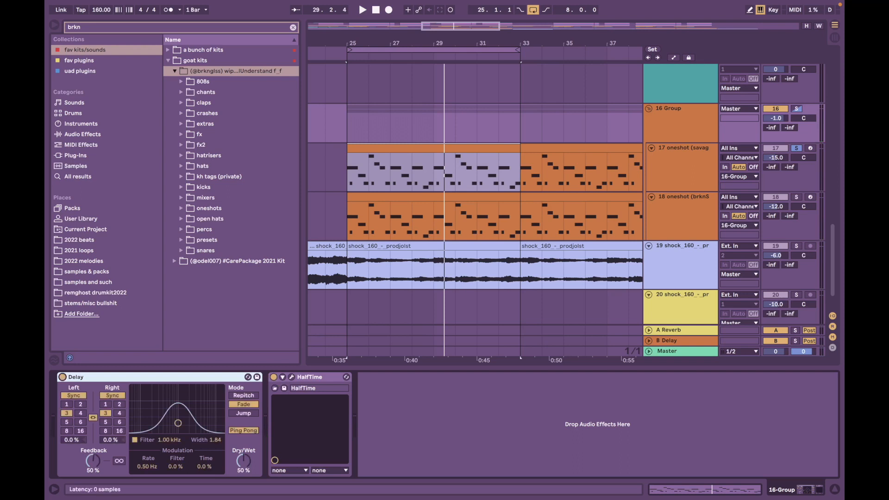
{"action": "key", "text": "space"}
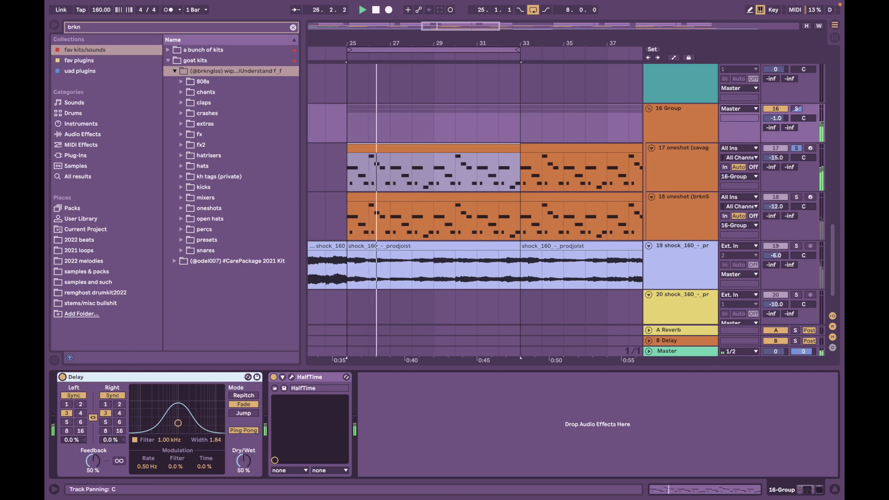
{"action": "scroll", "coordinate": [515, 194], "scroll_direction": "down", "scroll_amount": 5}
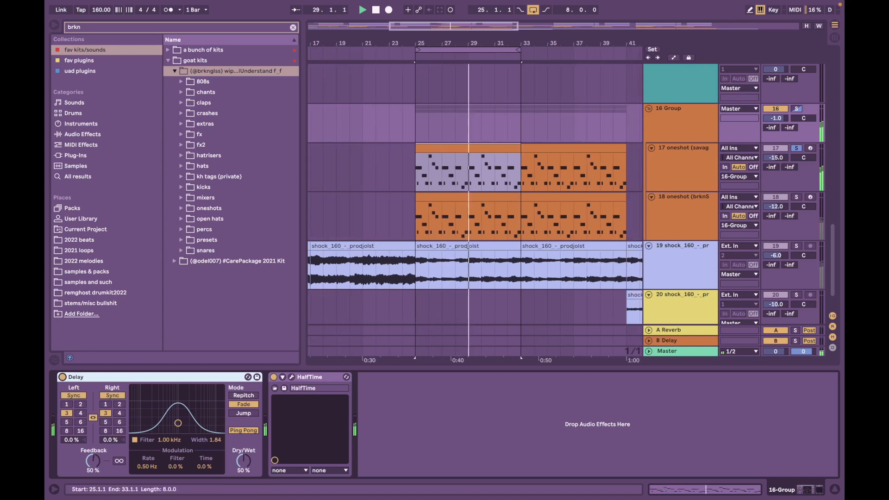
{"action": "key", "text": "space"}
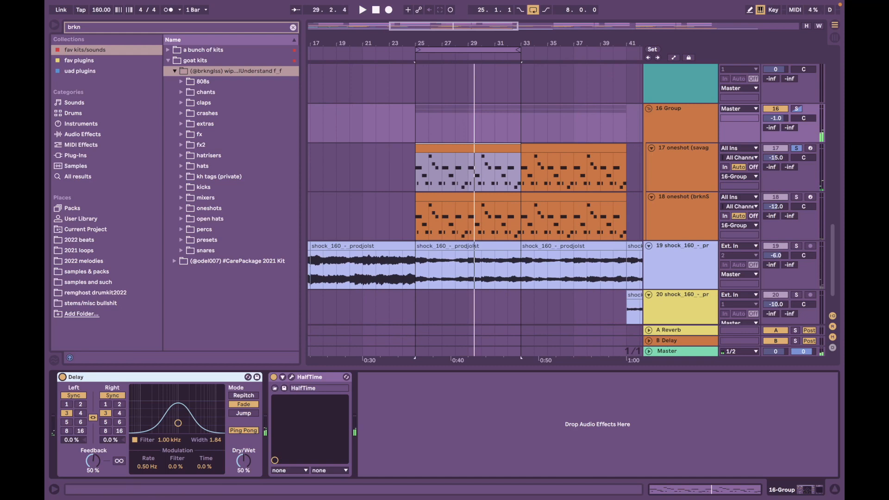
Add the second oneshot track in the group to the solo and play both oneshots together from bar 25
{"action": "left_click", "coordinate": [796, 198], "text": "super"}
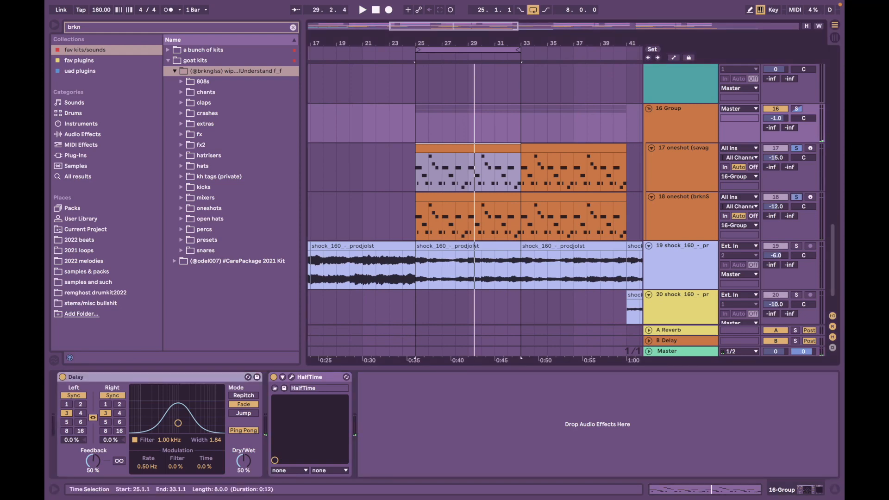
{"action": "left_click", "coordinate": [428, 173]}
{"action": "key", "text": "space"}
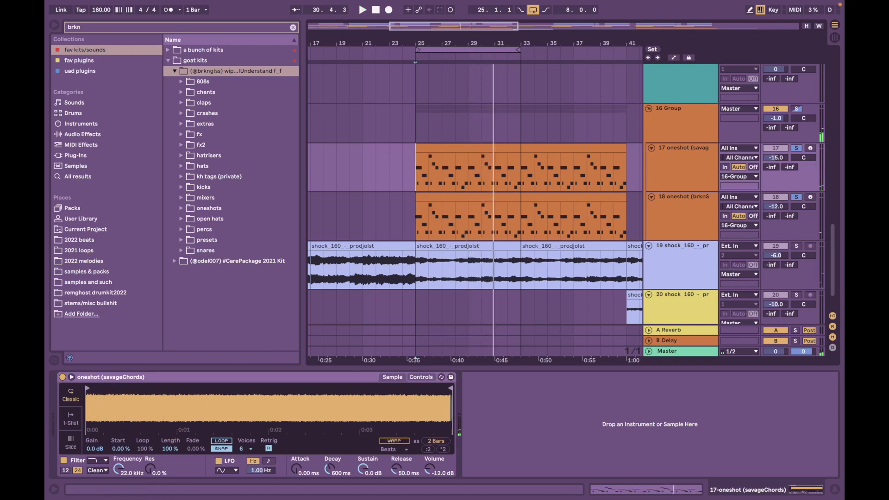
Show the devices on the first shock_160 track, add it to the solo and play it with both oneshots from bar 25
{"action": "left_click", "coordinate": [471, 247]}
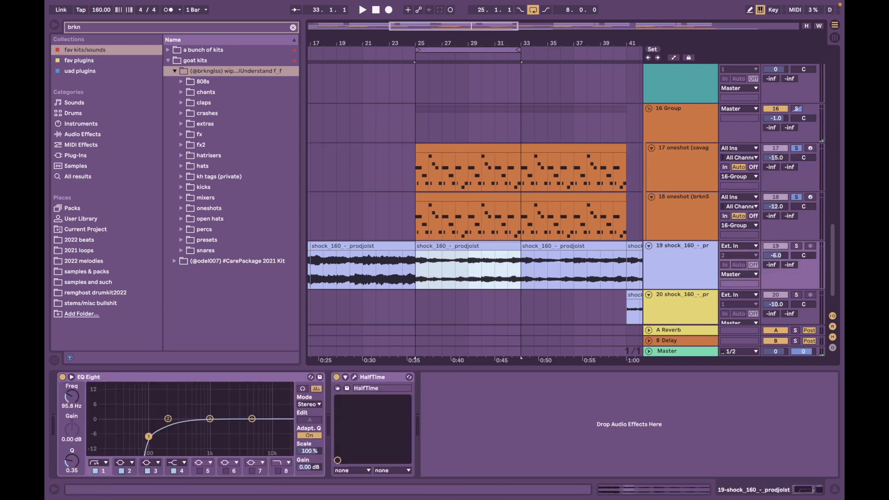
{"action": "key", "text": "space"}
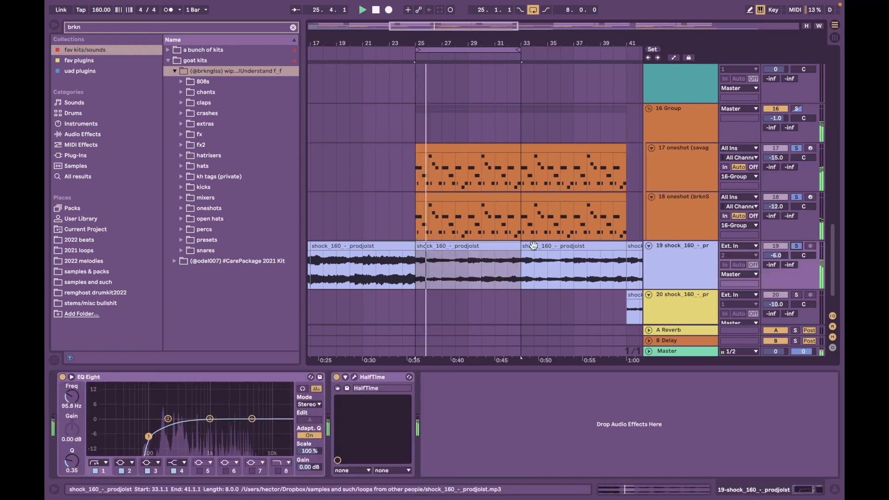
{"action": "scroll", "coordinate": [533, 245], "scroll_direction": "down", "scroll_amount": 3}
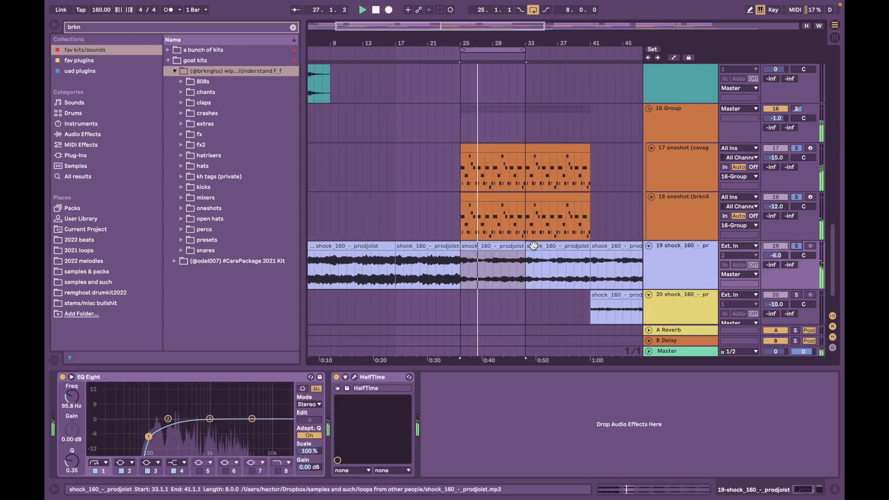
{"action": "scroll", "coordinate": [534, 245], "scroll_direction": "down", "scroll_amount": 3}
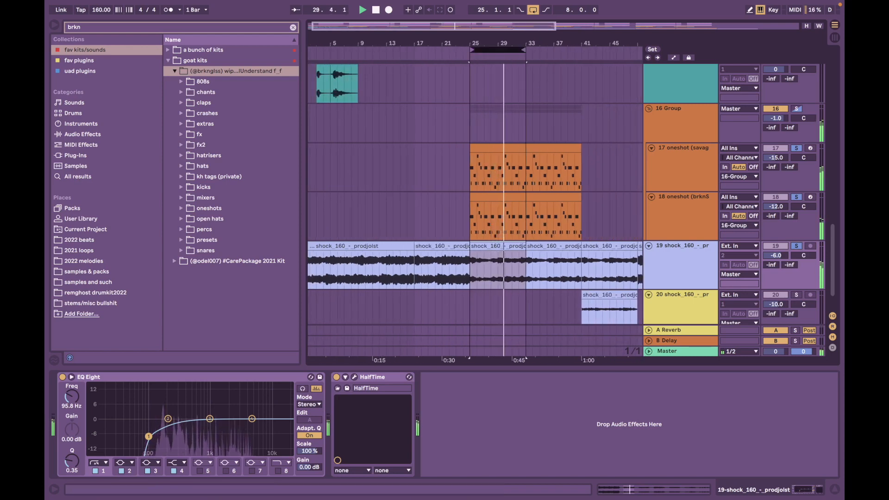
Extend the playback loop to 16 bars, covering bars 25 to 41, and clear all solos so the full mix plays
{"action": "left_click_drag", "start_coordinate": [524, 49], "coordinate": [580, 50]}
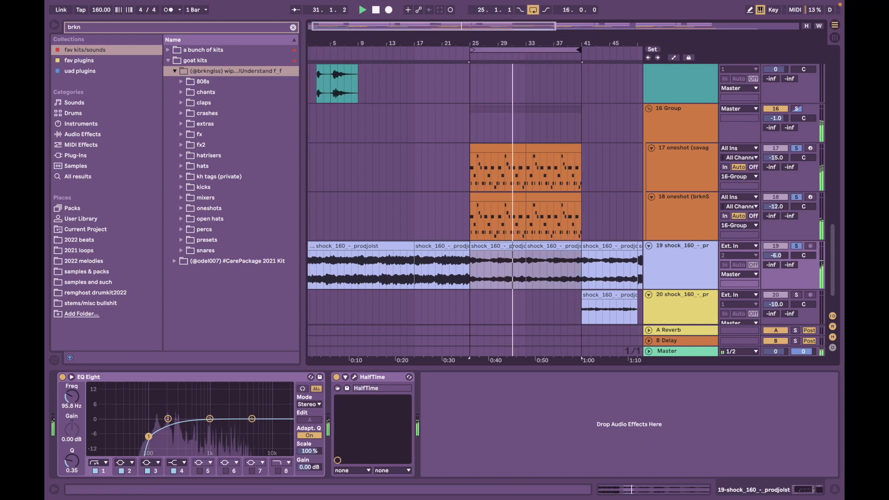
{"action": "scroll", "coordinate": [513, 194], "scroll_direction": "up", "scroll_amount": 15}
{"action": "scroll", "coordinate": [512, 194], "scroll_direction": "down", "scroll_amount": 5}
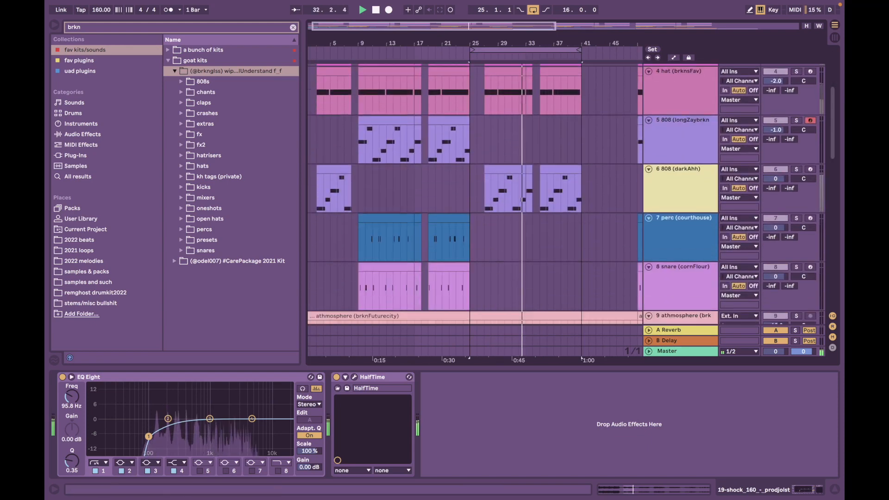
{"action": "scroll", "coordinate": [513, 195], "scroll_direction": "down", "scroll_amount": 10}
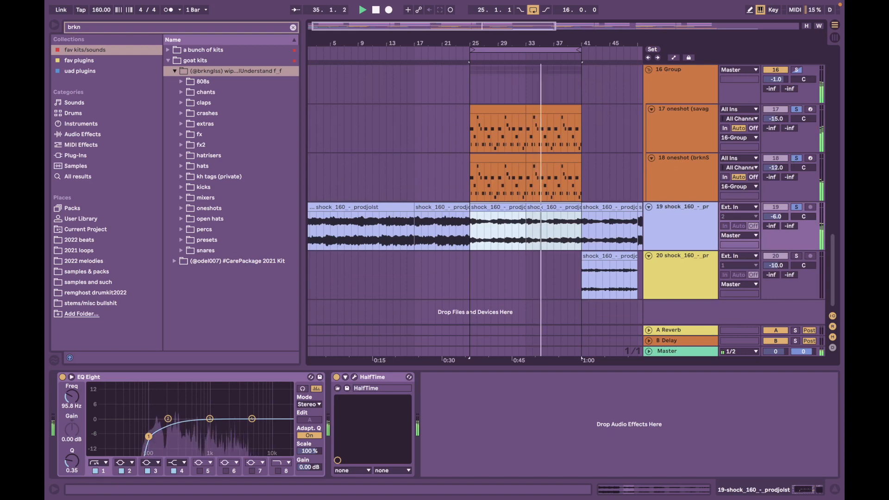
{"action": "left_click", "coordinate": [795, 159]}
Listen to the full mix through the rest of the looped section and switch looping off
{"action": "scroll", "coordinate": [596, 175], "scroll_direction": "up", "scroll_amount": 5}
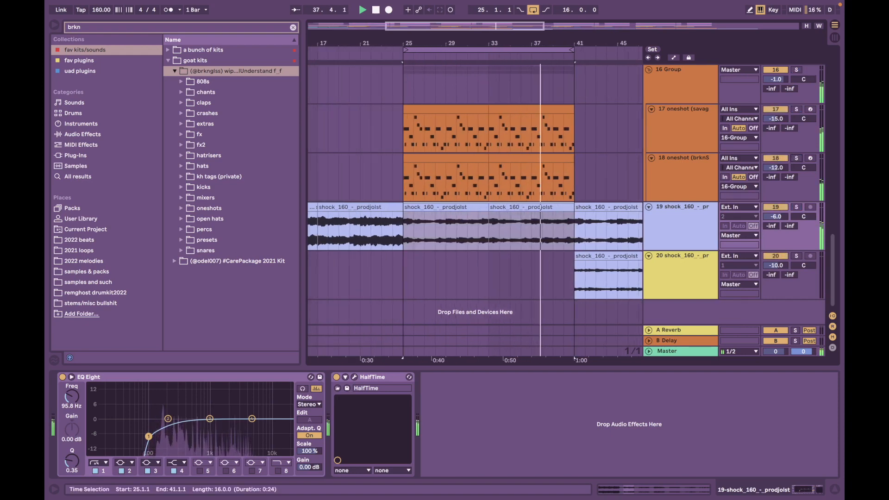
{"action": "scroll", "coordinate": [596, 175], "scroll_direction": "right", "scroll_amount": 2}
{"action": "scroll", "coordinate": [596, 175], "scroll_direction": "up", "scroll_amount": 4}
{"action": "scroll", "coordinate": [596, 175], "scroll_direction": "down", "scroll_amount": 5}
{"action": "scroll", "coordinate": [596, 175], "scroll_direction": "up", "scroll_amount": 10}
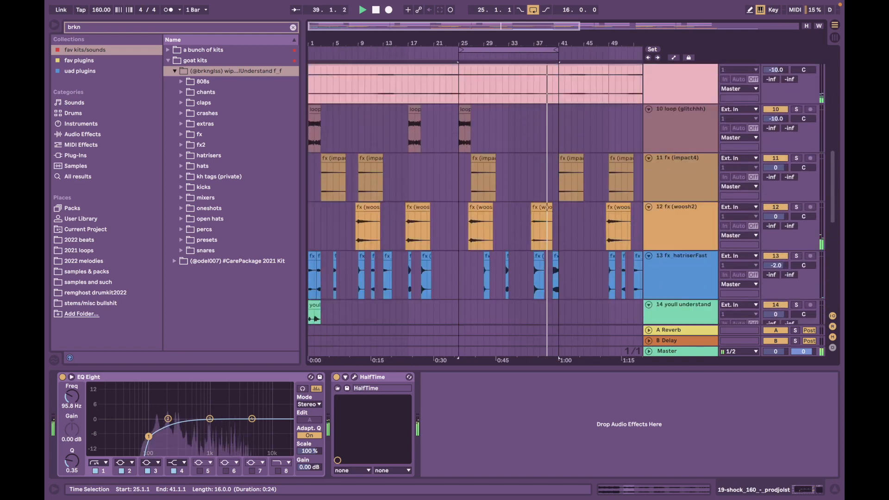
{"action": "scroll", "coordinate": [598, 179], "scroll_direction": "down", "scroll_amount": 7}
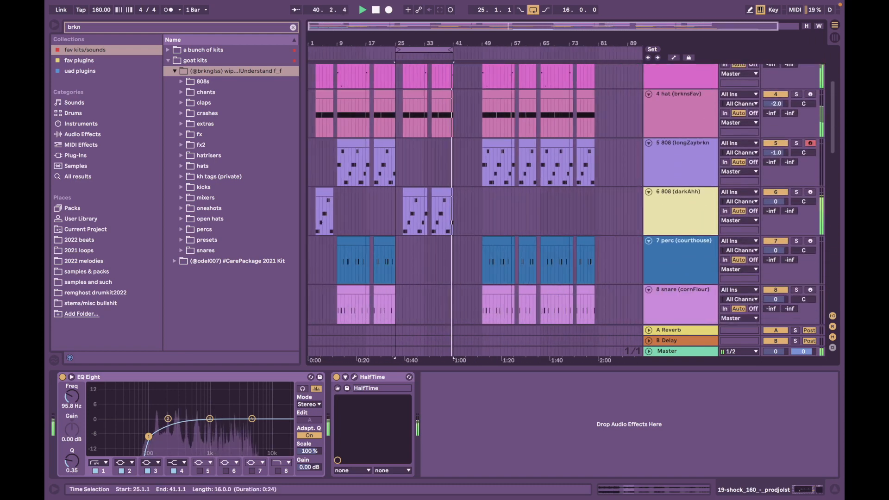
{"action": "left_click", "coordinate": [533, 9]}
Solo the 808 (darkAhh) track, show the notes of its clip starting at bar 27, and return to its device chain
{"action": "scroll", "coordinate": [394, 185], "scroll_direction": "up", "scroll_amount": 5}
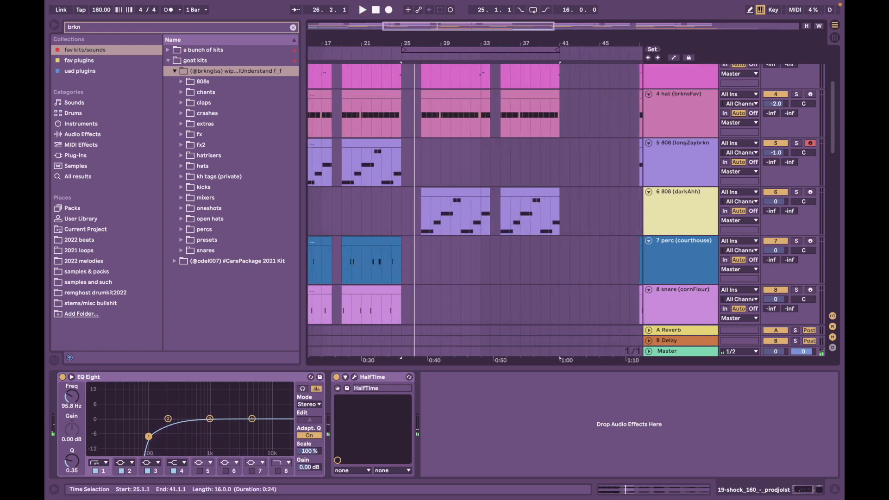
{"action": "scroll", "coordinate": [393, 185], "scroll_direction": "left", "scroll_amount": 1}
{"action": "left_click", "coordinate": [423, 213]}
{"action": "left_click", "coordinate": [433, 213]}
{"action": "scroll", "coordinate": [433, 213], "scroll_direction": "down", "scroll_amount": 1}
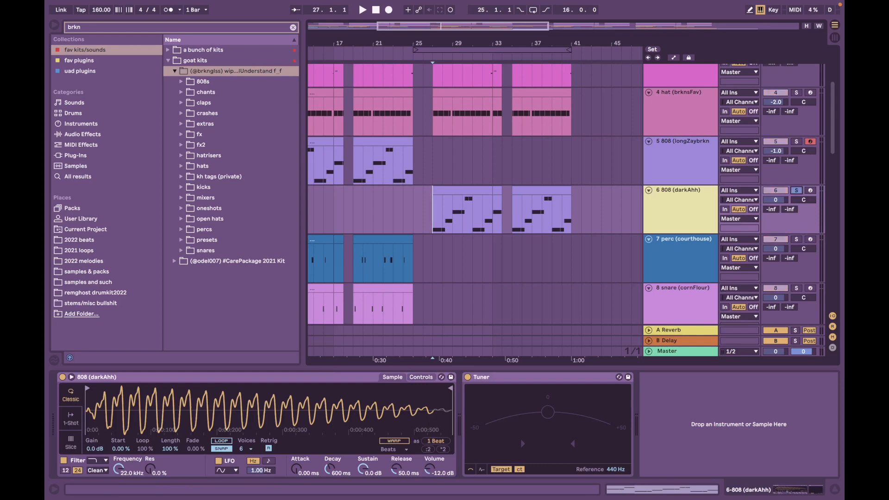
{"action": "double_click", "coordinate": [434, 211]}
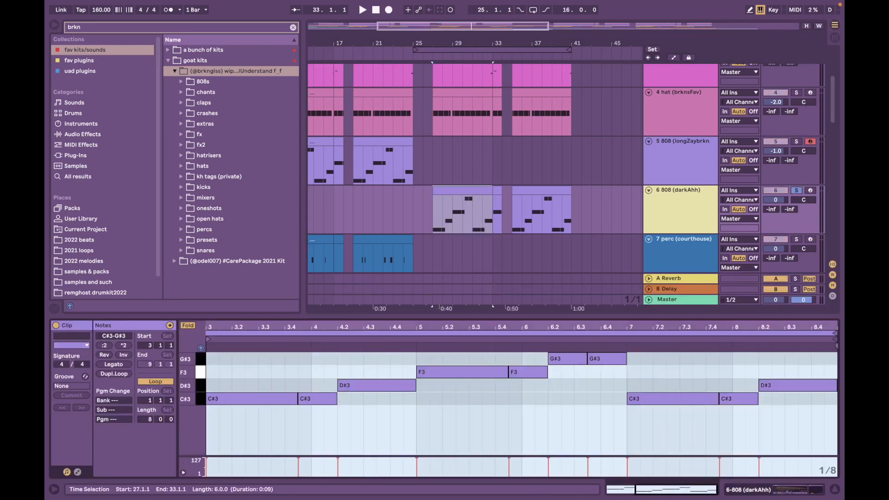
{"action": "key", "text": "shift+Tab"}
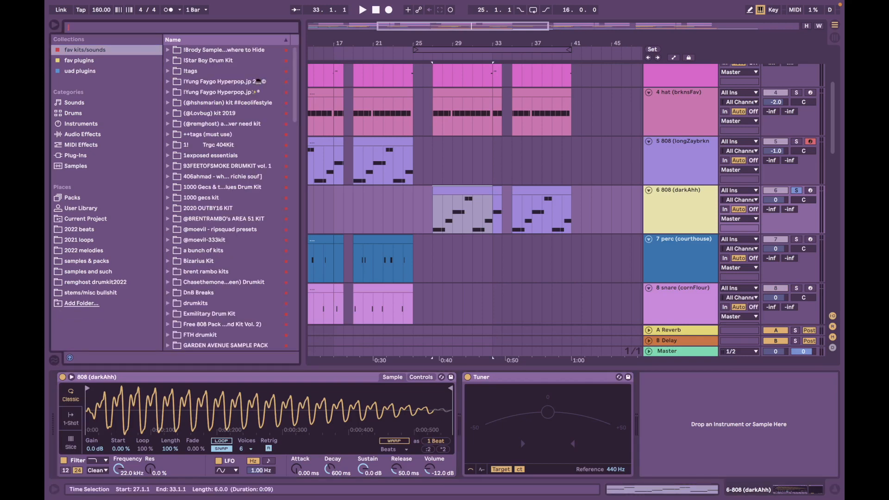
{"action": "type", "text": "aa"}
{"action": "left_click", "coordinate": [592, 167]}
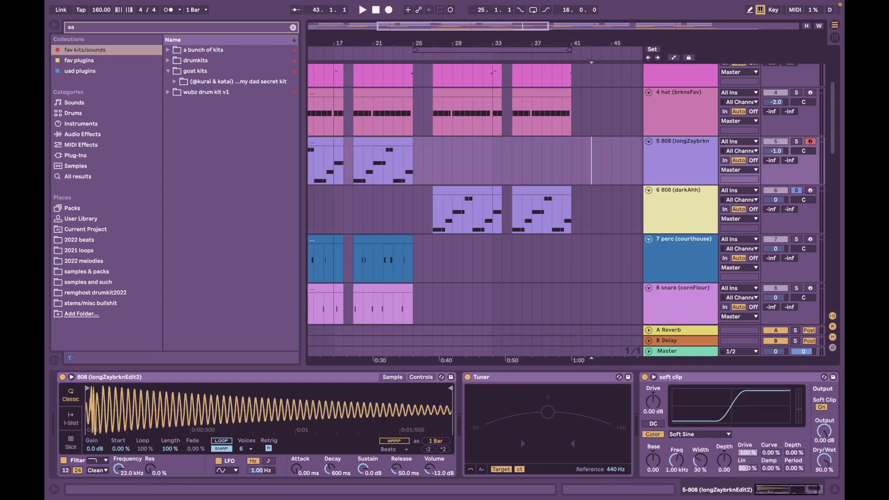
{"action": "key", "text": "Escape"}
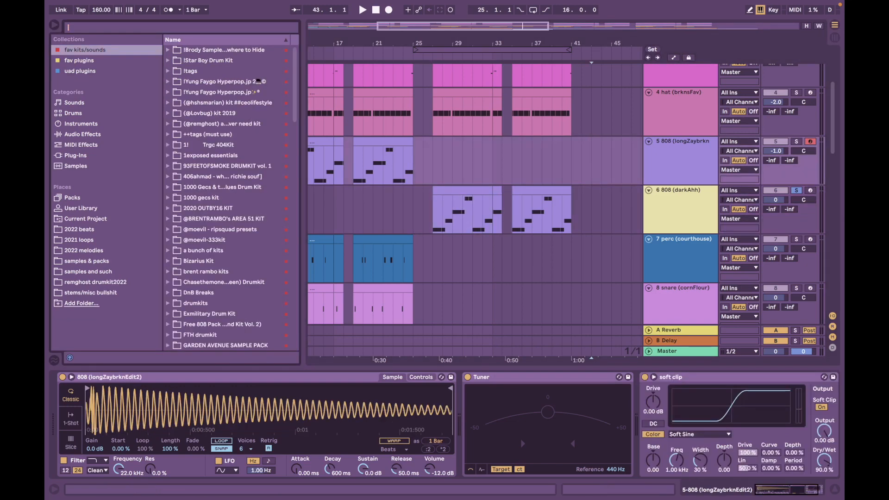
Arm the 808 (darkAhh) track to try its sound live and examine where its clips sit in the arrangement
{"action": "left_click", "coordinate": [680, 203]}
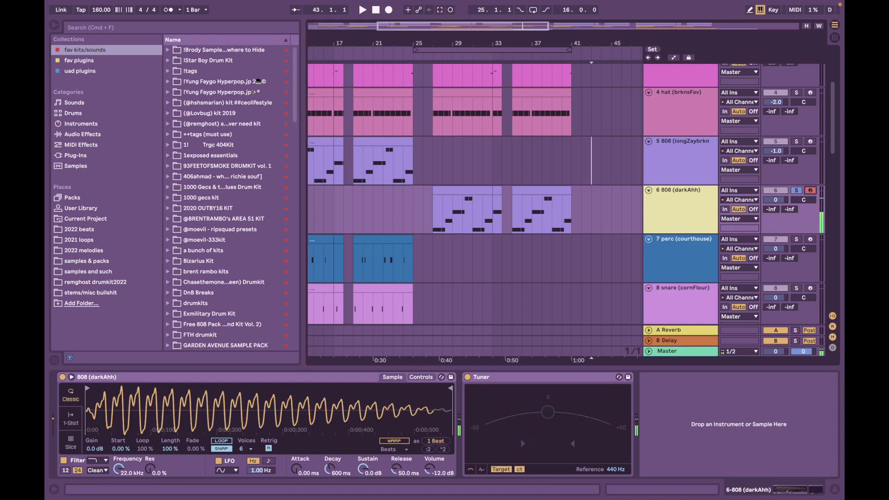
{"action": "left_click", "coordinate": [434, 212]}
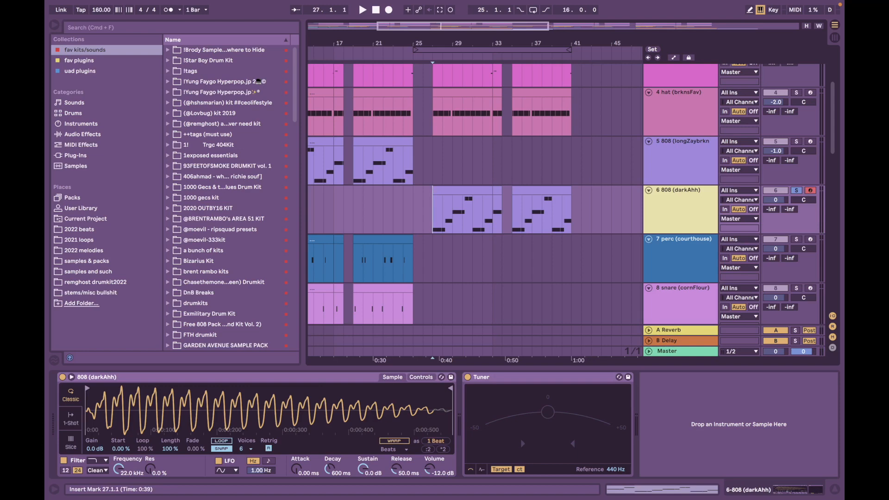
{"action": "left_click", "coordinate": [417, 213]}
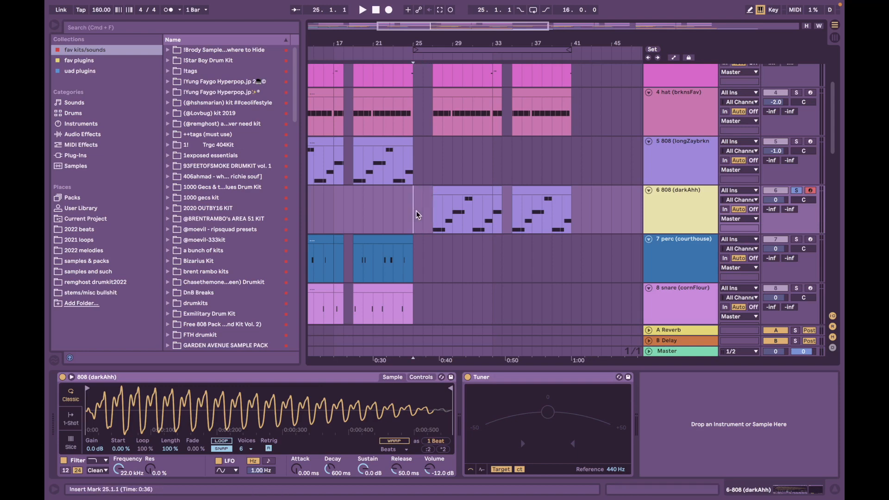
{"action": "scroll", "coordinate": [468, 195], "scroll_direction": "left", "scroll_amount": 5}
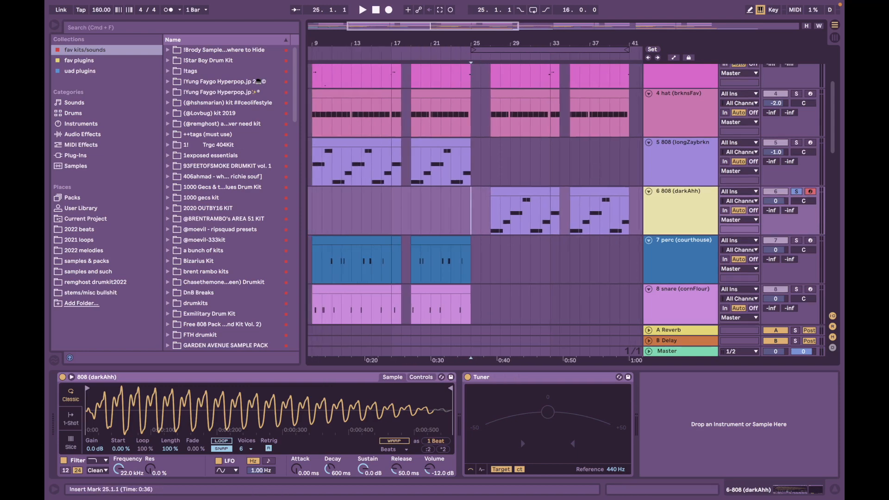
{"action": "scroll", "coordinate": [420, 210], "scroll_direction": "down", "scroll_amount": 5}
{"action": "left_click", "coordinate": [421, 210]}
{"action": "scroll", "coordinate": [420, 211], "scroll_direction": "up", "scroll_amount": 1}
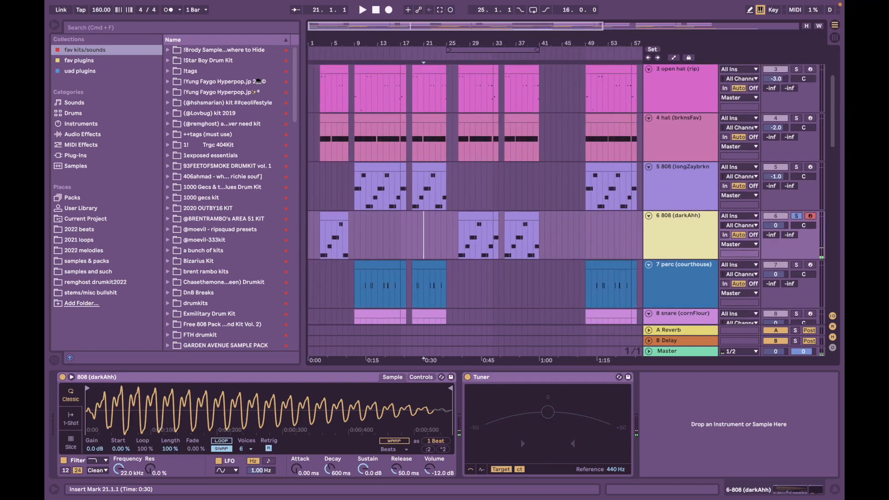
Clear the solo and play the full mix from bar 3 to hear the intro with the 808 (darkAhh)
{"action": "scroll", "coordinate": [412, 235], "scroll_direction": "up", "scroll_amount": 5}
{"action": "scroll", "coordinate": [412, 235], "scroll_direction": "down", "scroll_amount": 2}
{"action": "scroll", "coordinate": [412, 235], "scroll_direction": "up", "scroll_amount": 5}
{"action": "scroll", "coordinate": [412, 235], "scroll_direction": "down", "scroll_amount": 5}
{"action": "left_click", "coordinate": [797, 185]}
{"action": "left_click", "coordinate": [331, 157]}
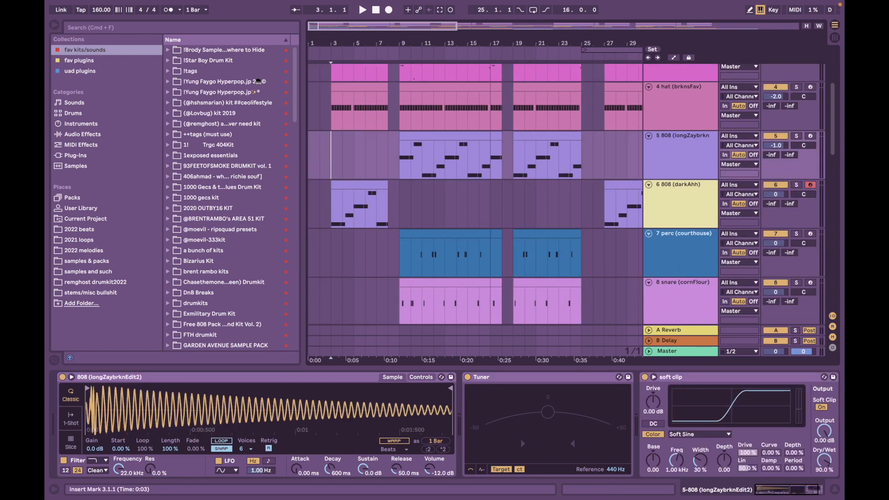
{"action": "scroll", "coordinate": [332, 167], "scroll_direction": "down", "scroll_amount": 3}
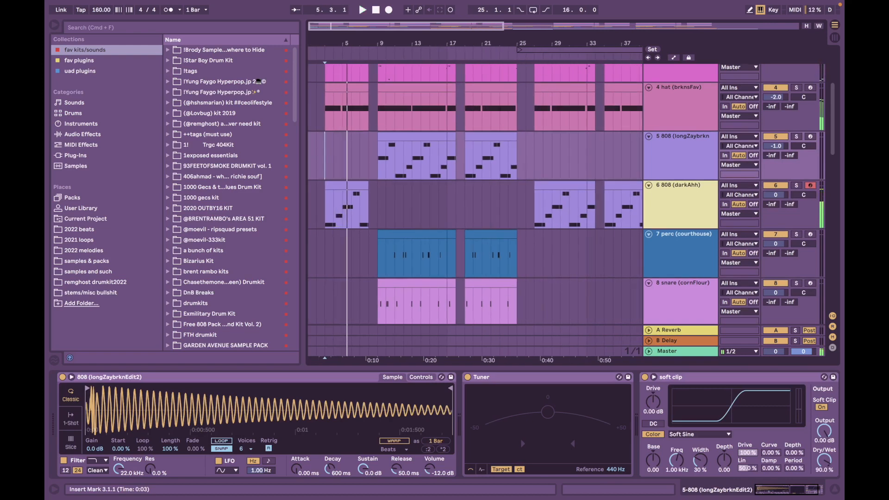
Place the insert marker at bar 27 on the 808 (darkAhh) track and review the other tracks used in that section
{"action": "left_click", "coordinate": [534, 204]}
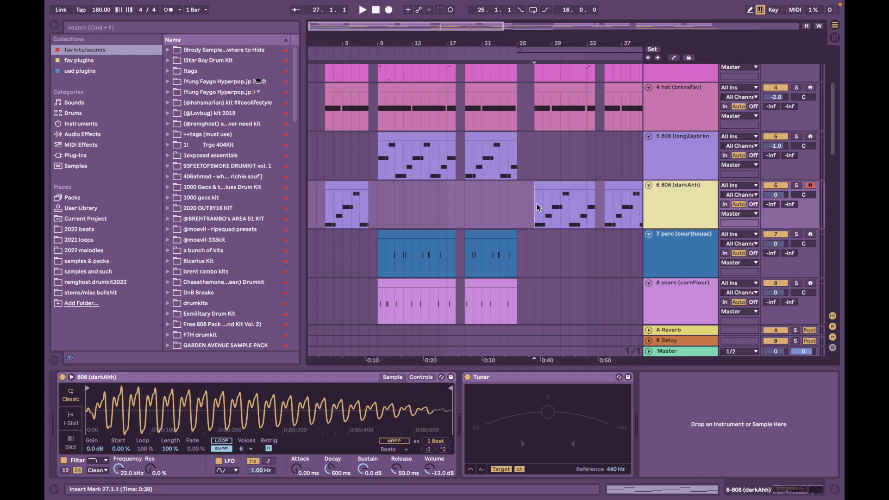
{"action": "scroll", "coordinate": [474, 195], "scroll_direction": "down", "scroll_amount": 6}
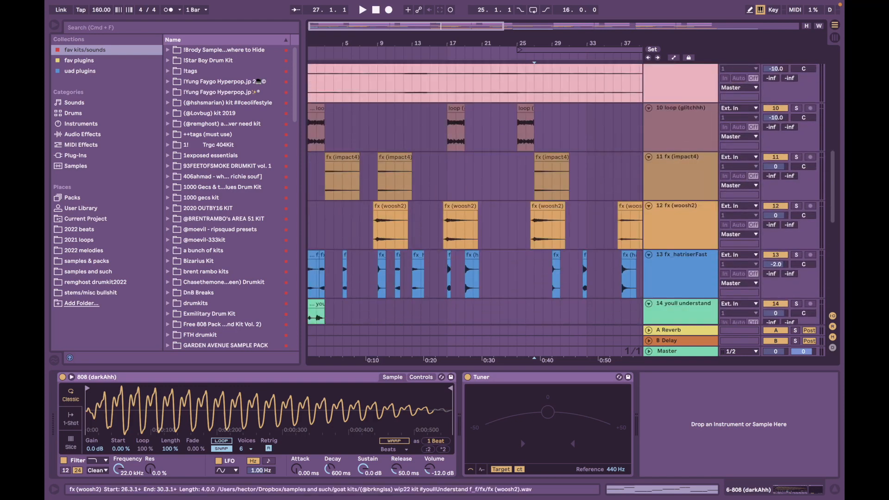
{"action": "scroll", "coordinate": [474, 195], "scroll_direction": "down", "scroll_amount": 10}
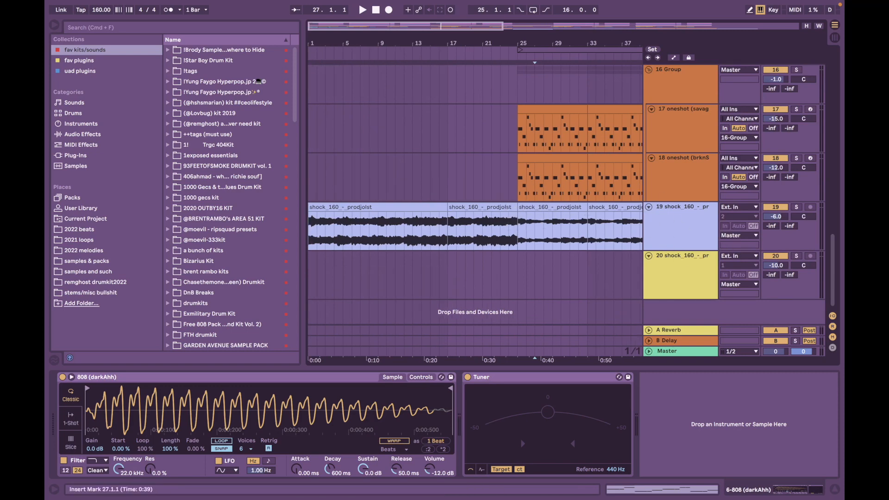
{"action": "scroll", "coordinate": [475, 195], "scroll_direction": "up", "scroll_amount": 10}
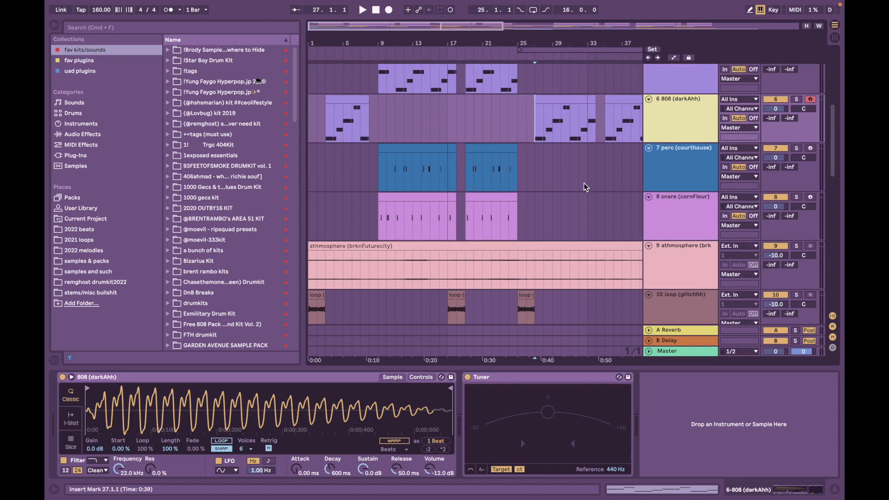
{"action": "scroll", "coordinate": [474, 194], "scroll_direction": "up", "scroll_amount": 5}
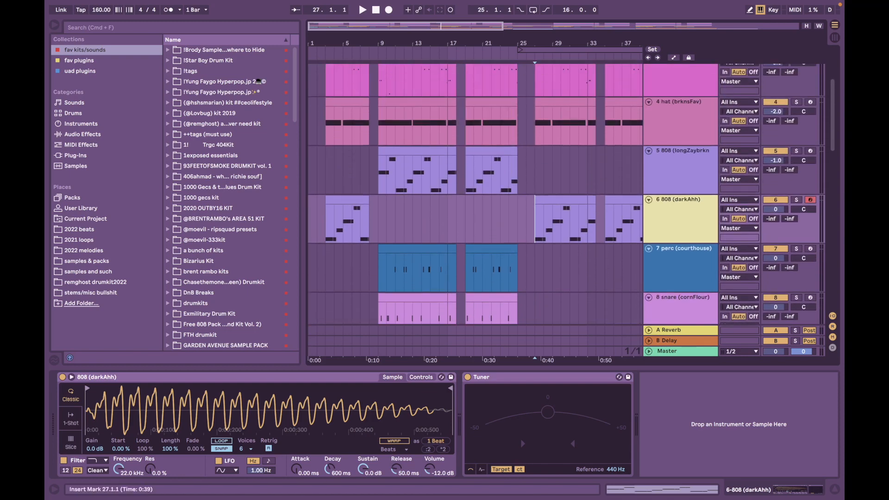
Place the insert marker at bar 9 on the 808 (longZaybrkn) track and compare where the two 808 tracks alternate across the arrangement
{"action": "left_click", "coordinate": [378, 173]}
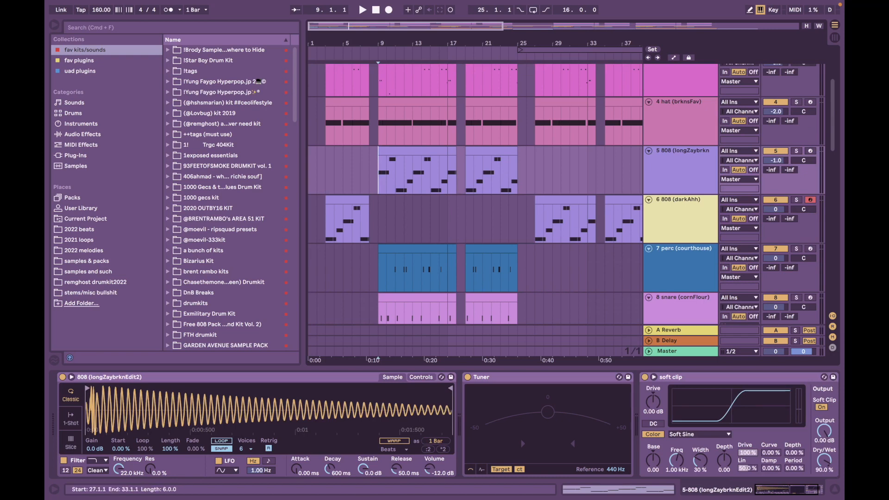
{"action": "scroll", "coordinate": [474, 194], "scroll_direction": "right", "scroll_amount": 8}
{"action": "scroll", "coordinate": [474, 195], "scroll_direction": "down", "scroll_amount": 2}
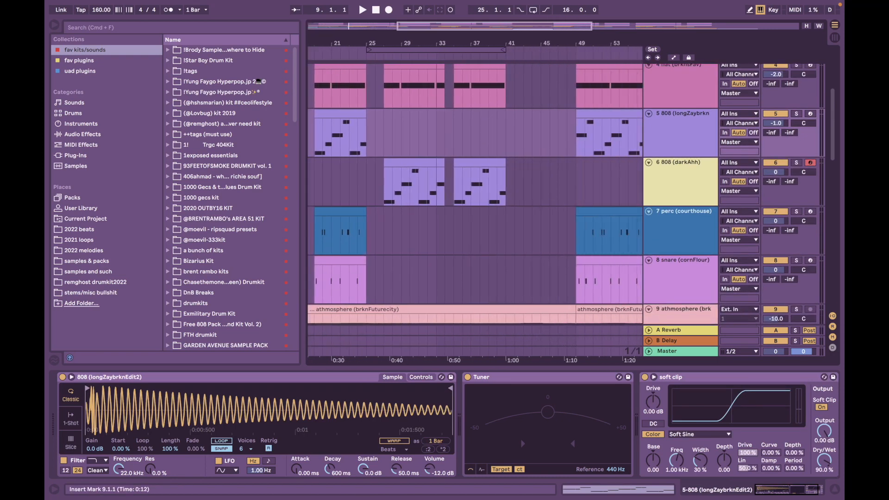
{"action": "scroll", "coordinate": [475, 195], "scroll_direction": "up", "scroll_amount": 2}
{"action": "scroll", "coordinate": [475, 194], "scroll_direction": "left", "scroll_amount": 5}
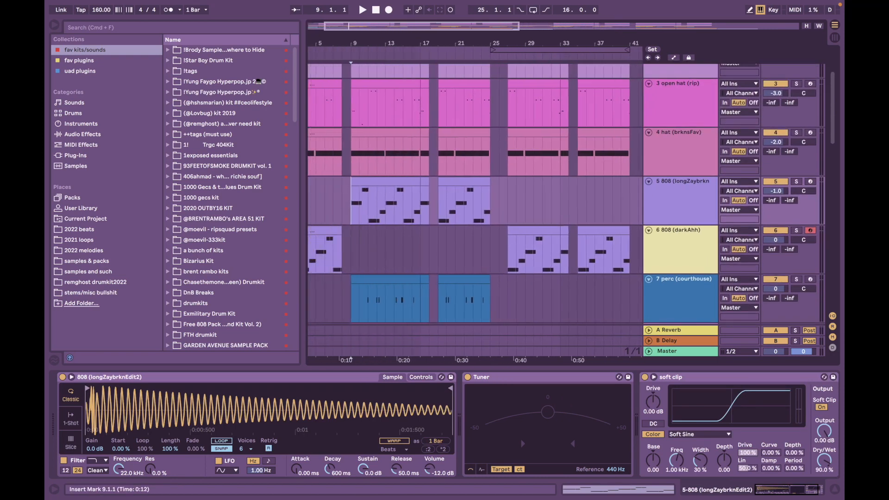
{"action": "scroll", "coordinate": [475, 194], "scroll_direction": "right", "scroll_amount": 12}
{"action": "scroll", "coordinate": [475, 194], "scroll_direction": "down", "scroll_amount": 1}
{"action": "scroll", "coordinate": [475, 195], "scroll_direction": "left", "scroll_amount": 15}
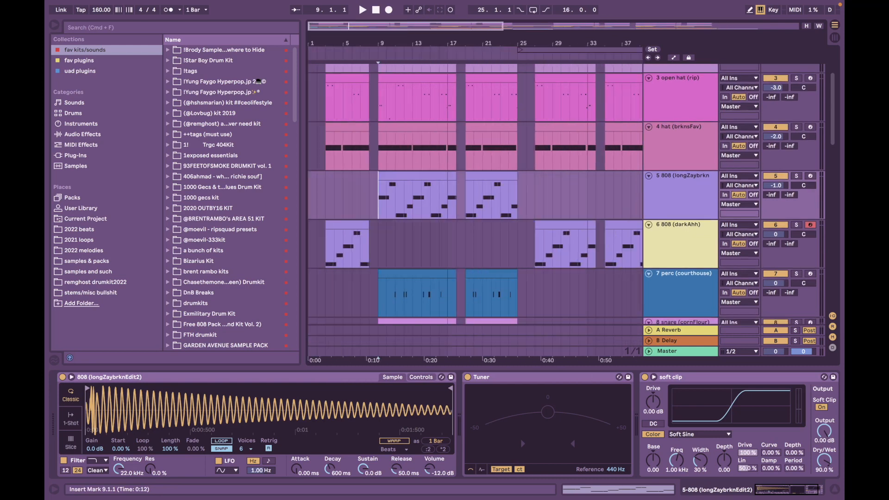
{"action": "scroll", "coordinate": [474, 194], "scroll_direction": "right", "scroll_amount": 3}
{"action": "scroll", "coordinate": [474, 195], "scroll_direction": "right", "scroll_amount": 9}
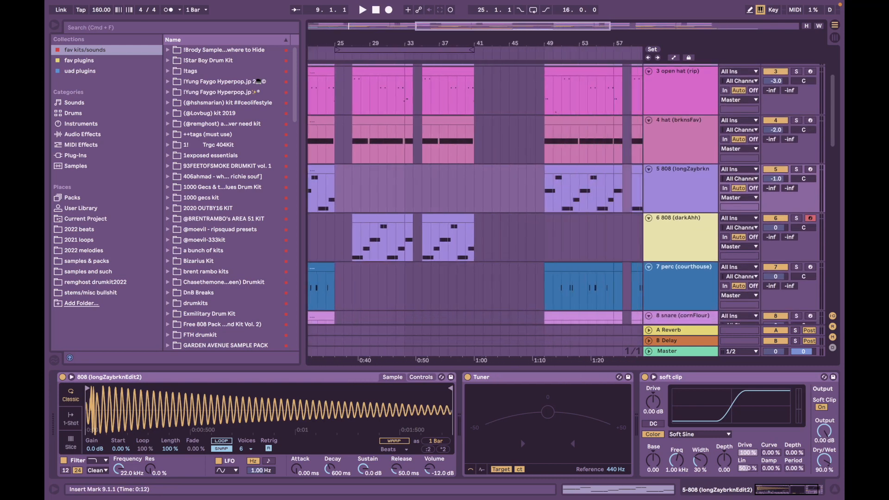
{"action": "scroll", "coordinate": [475, 194], "scroll_direction": "up", "scroll_amount": 3}
Select the fx (impact4) clip at bar 41
{"action": "scroll", "coordinate": [454, 154], "scroll_direction": "down", "scroll_amount": 14}
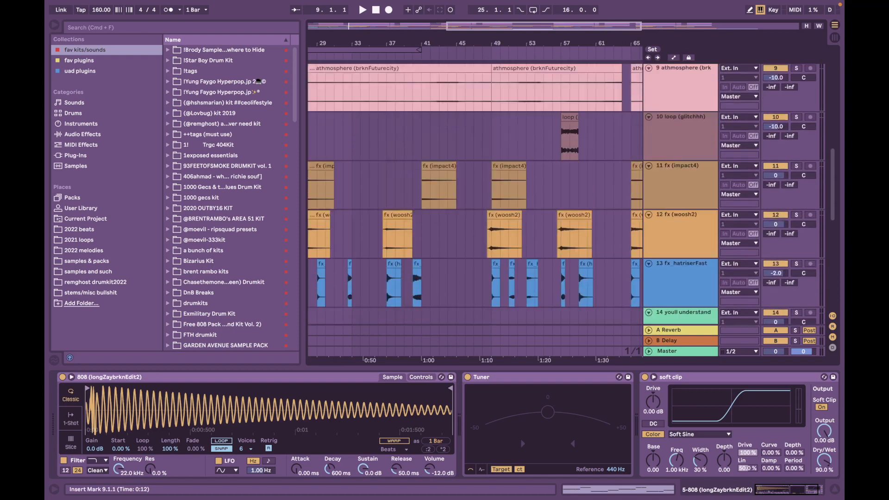
{"action": "scroll", "coordinate": [489, 120], "scroll_direction": "down", "scroll_amount": 2}
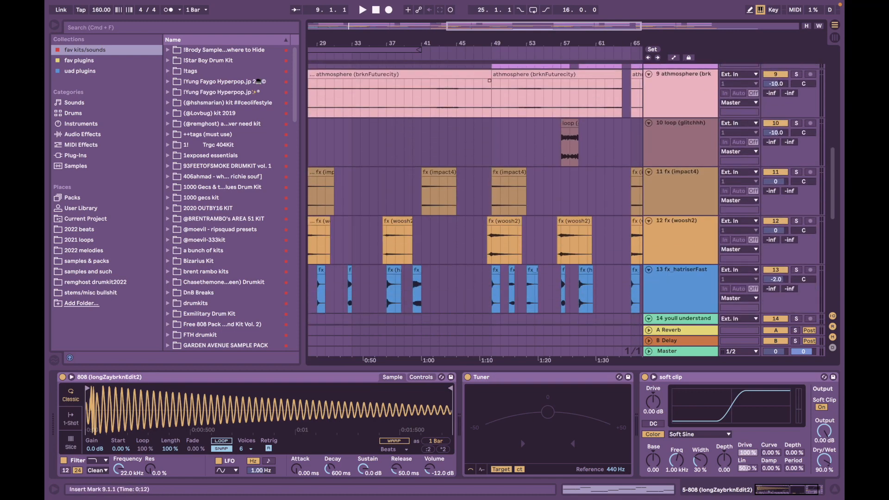
{"action": "left_click", "coordinate": [438, 194]}
Select bars 41 to 49 across both shock_160 tracks and solo the two tracks
{"action": "scroll", "coordinate": [475, 195], "scroll_direction": "down", "scroll_amount": 12}
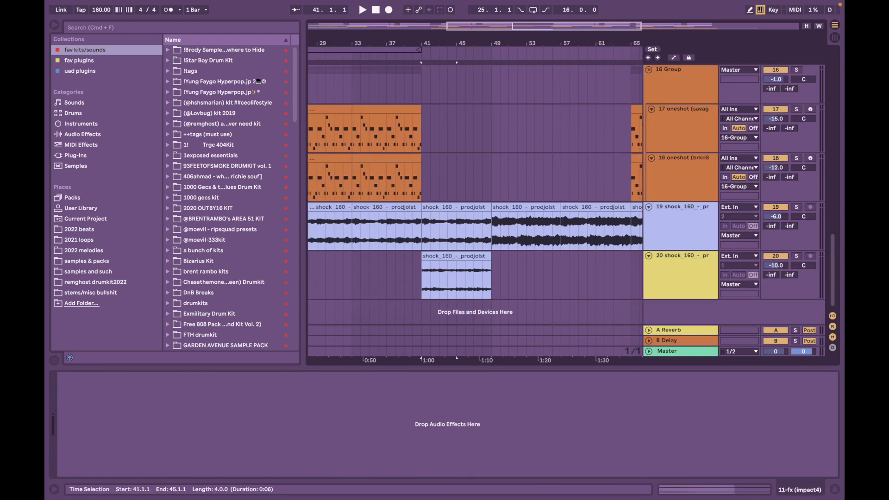
{"action": "scroll", "coordinate": [475, 194], "scroll_direction": "left", "scroll_amount": 10}
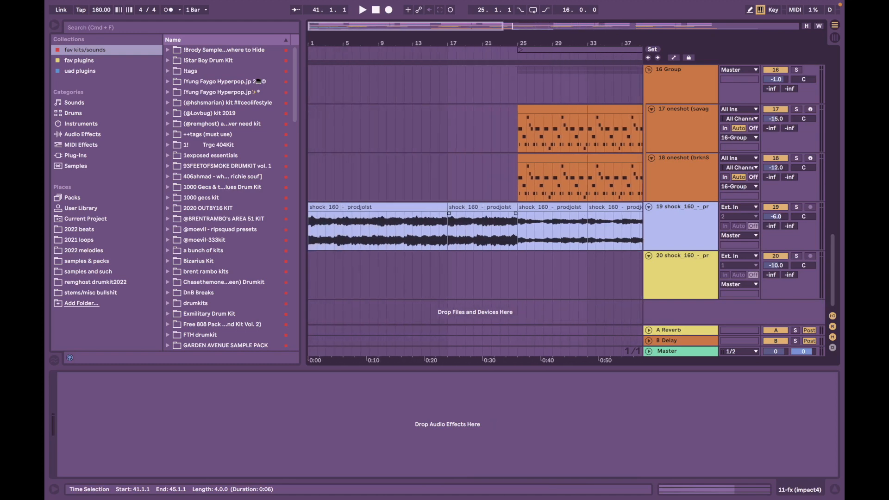
{"action": "scroll", "coordinate": [475, 195], "scroll_direction": "right", "scroll_amount": 8}
{"action": "left_click_drag", "start_coordinate": [468, 279], "coordinate": [536, 230]}
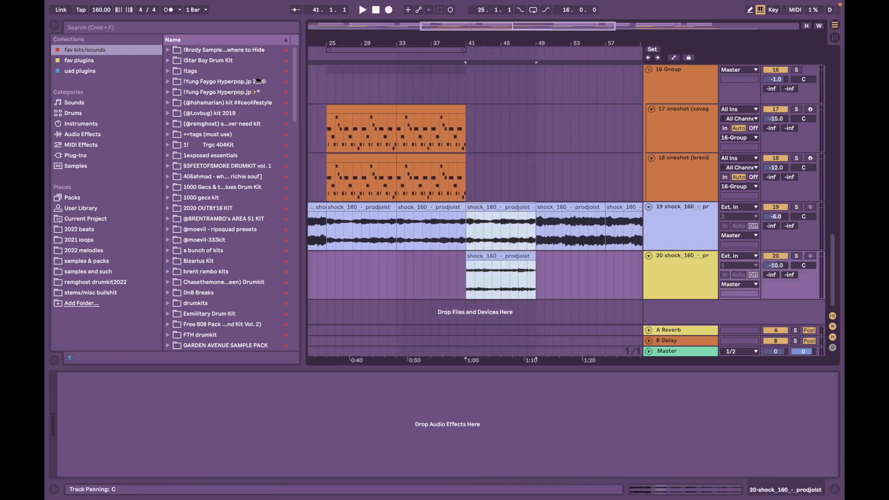
{"action": "left_click", "coordinate": [796, 207]}
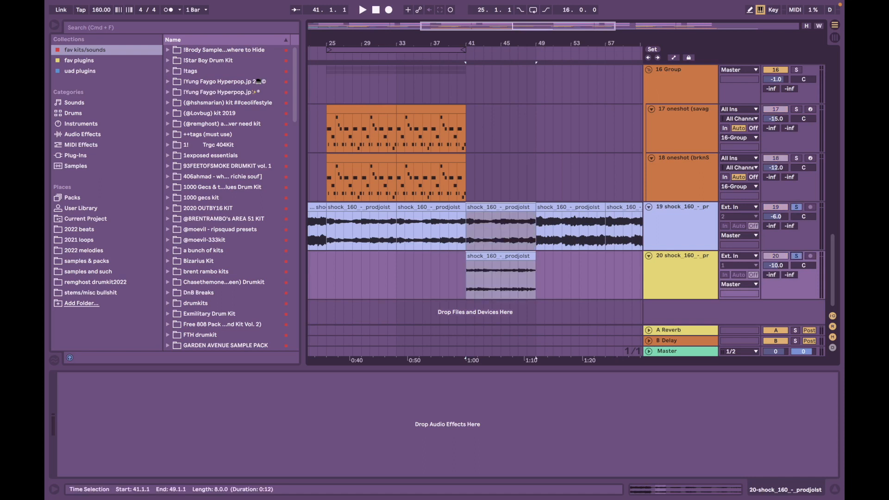
Play the shock_160 layers in solo from bar 41, open the track 19 clip's sample settings, and release the solos
{"action": "scroll", "coordinate": [450, 273], "scroll_direction": "up", "scroll_amount": 5}
{"action": "left_click", "coordinate": [447, 417]}
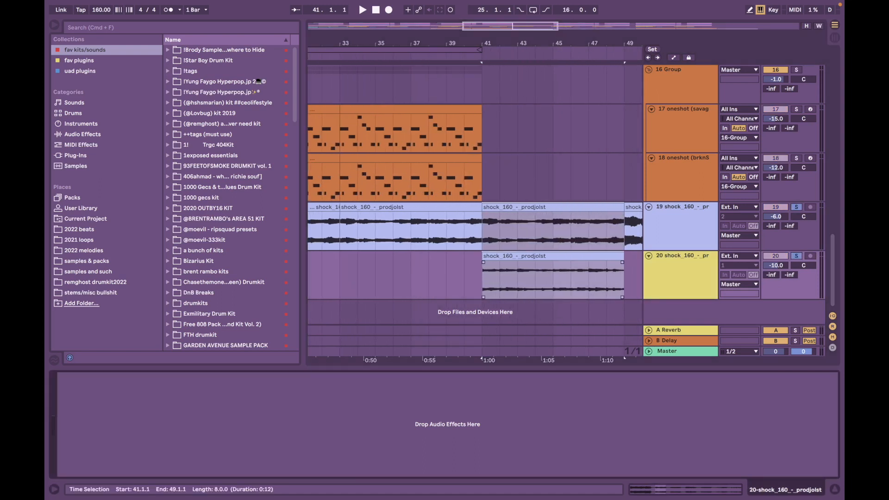
{"action": "left_click", "coordinate": [500, 280]}
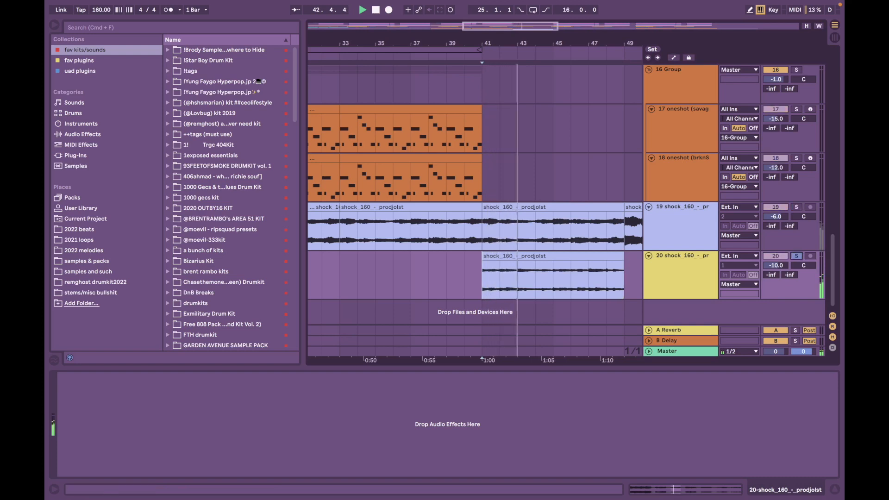
{"action": "left_click", "coordinate": [796, 256]}
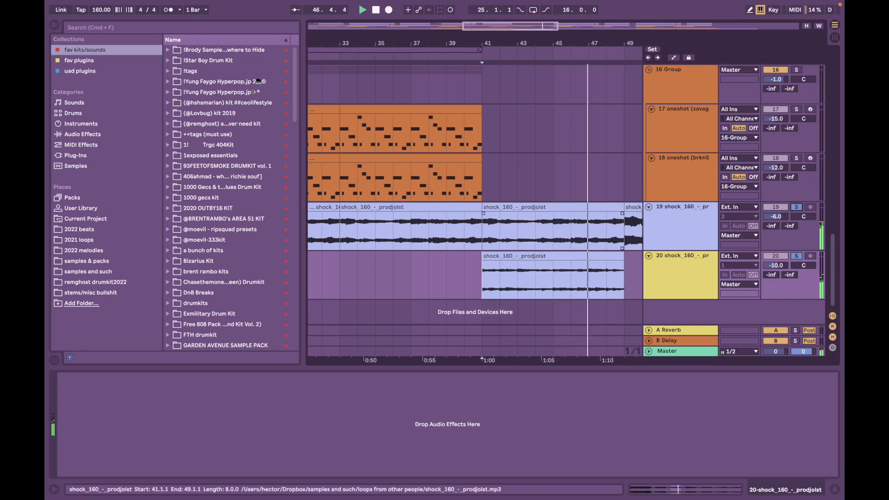
{"action": "left_click", "coordinate": [531, 208]}
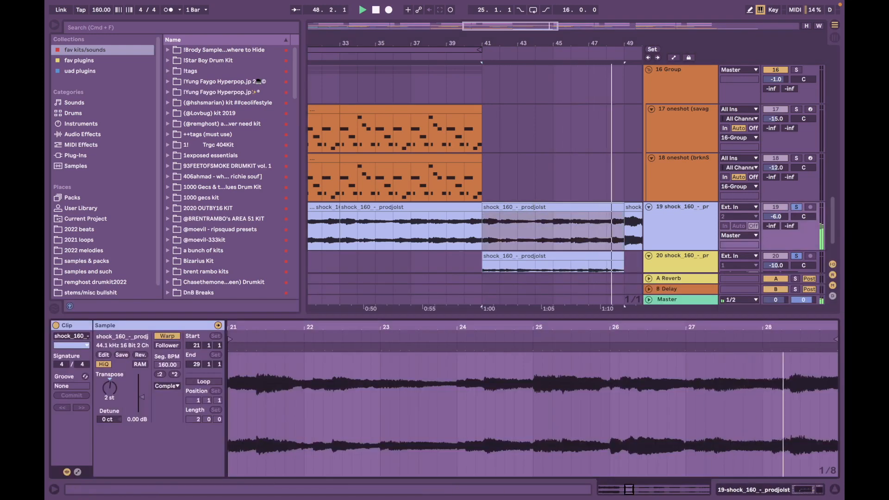
{"action": "left_click", "coordinate": [796, 207]}
Play the full mix into bar 49 while reviewing the drum, atmosphere and fx tracks, and stop playback
{"action": "scroll", "coordinate": [639, 208], "scroll_direction": "down", "scroll_amount": 3}
{"action": "scroll", "coordinate": [475, 184], "scroll_direction": "up", "scroll_amount": 5}
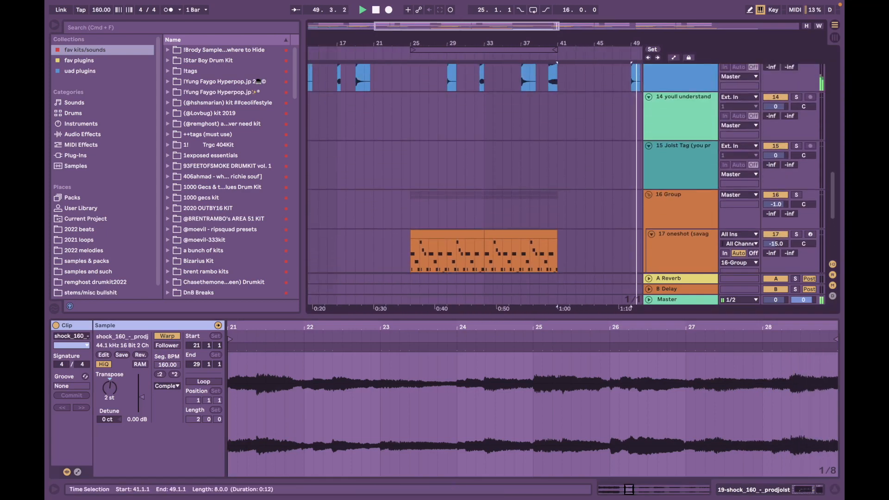
{"action": "scroll", "coordinate": [475, 184], "scroll_direction": "right", "scroll_amount": 6}
{"action": "scroll", "coordinate": [475, 184], "scroll_direction": "down", "scroll_amount": 3}
{"action": "scroll", "coordinate": [475, 184], "scroll_direction": "up", "scroll_amount": 8}
{"action": "scroll", "coordinate": [427, 184], "scroll_direction": "up", "scroll_amount": 4}
{"action": "scroll", "coordinate": [426, 184], "scroll_direction": "up", "scroll_amount": 3}
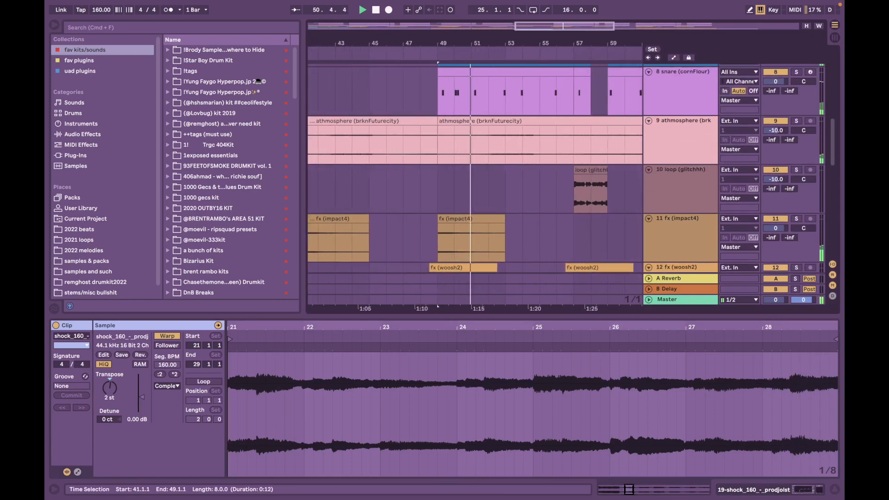
{"action": "key", "text": "space"}
Open the fx (jellyRiser) clip at bar 51 on the fx_hatriserFast track and play it in solo
{"action": "scroll", "coordinate": [426, 184], "scroll_direction": "down", "scroll_amount": 3}
{"action": "left_click", "coordinate": [421, 184]}
{"action": "scroll", "coordinate": [421, 184], "scroll_direction": "down", "scroll_amount": 3}
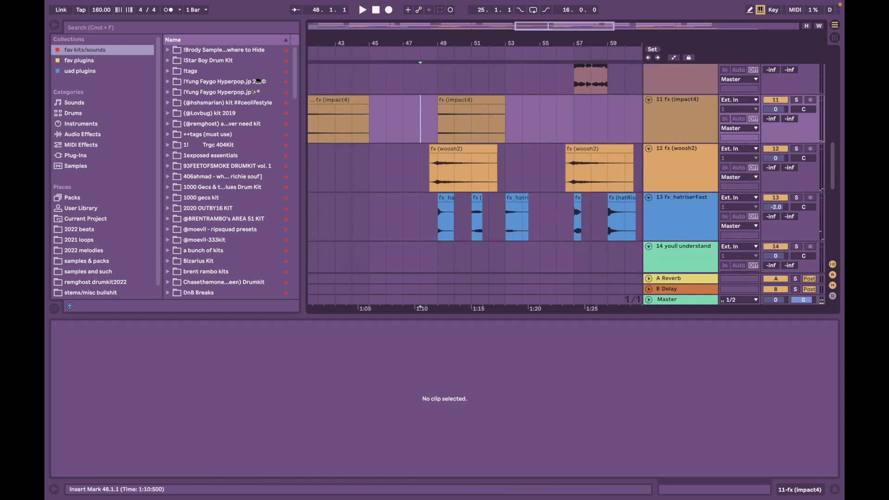
{"action": "left_click", "coordinate": [477, 197]}
{"action": "left_click", "coordinate": [474, 221]}
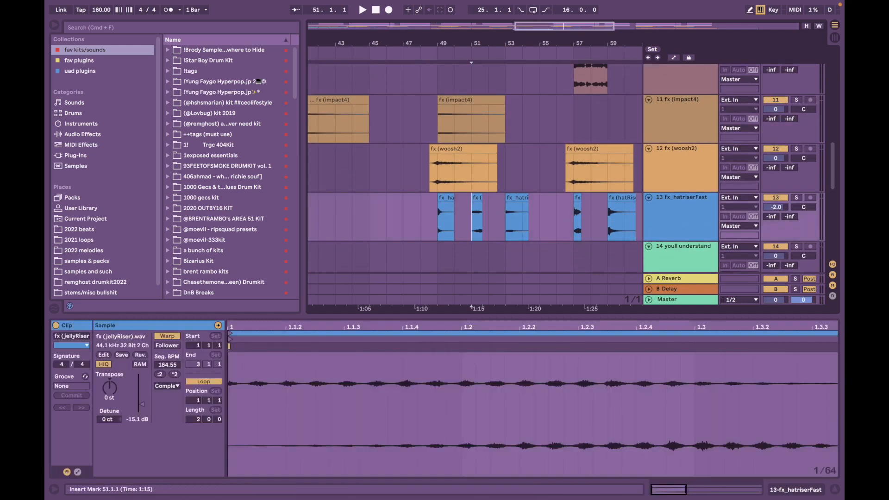
{"action": "key", "text": "space"}
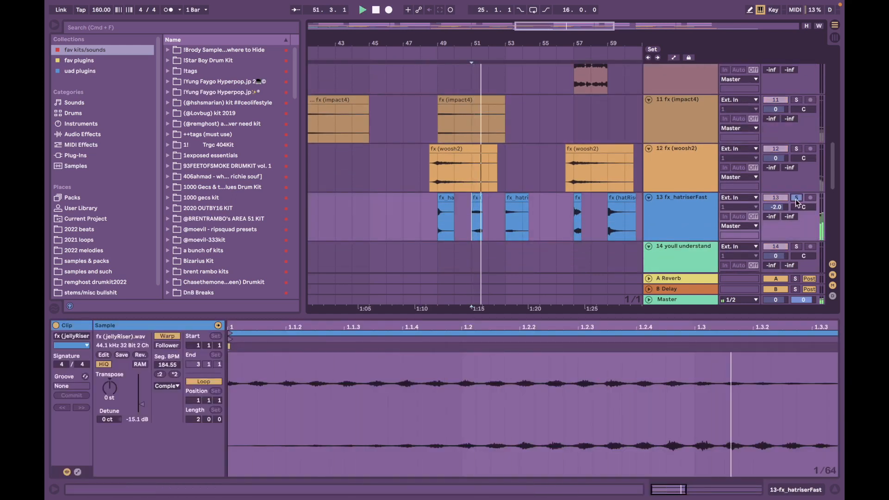
{"action": "scroll", "coordinate": [522, 194], "scroll_direction": "down", "scroll_amount": 3}
Hide the clip details and examine which tracks are used in the arrangement from bar 49 onward
{"action": "scroll", "coordinate": [521, 194], "scroll_direction": "up", "scroll_amount": 10}
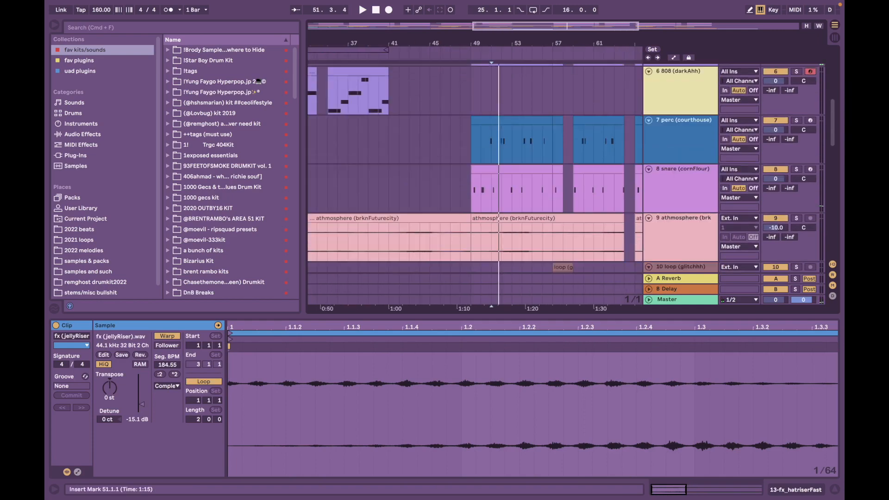
{"action": "left_click_drag", "start_coordinate": [514, 316], "coordinate": [514, 440]}
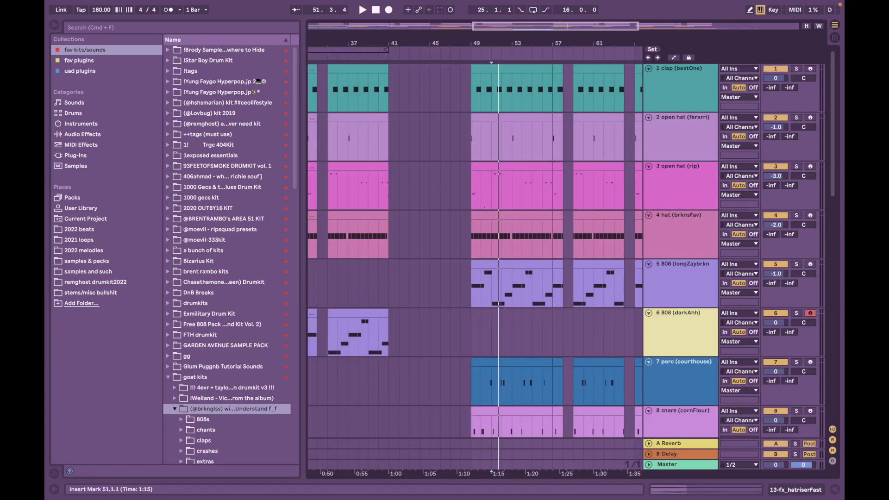
{"action": "scroll", "coordinate": [487, 255], "scroll_direction": "down", "scroll_amount": 5}
{"action": "scroll", "coordinate": [486, 255], "scroll_direction": "right", "scroll_amount": 8}
{"action": "scroll", "coordinate": [486, 255], "scroll_direction": "down", "scroll_amount": 1}
{"action": "scroll", "coordinate": [523, 255], "scroll_direction": "down", "scroll_amount": 5}
{"action": "scroll", "coordinate": [523, 254], "scroll_direction": "down", "scroll_amount": 10}
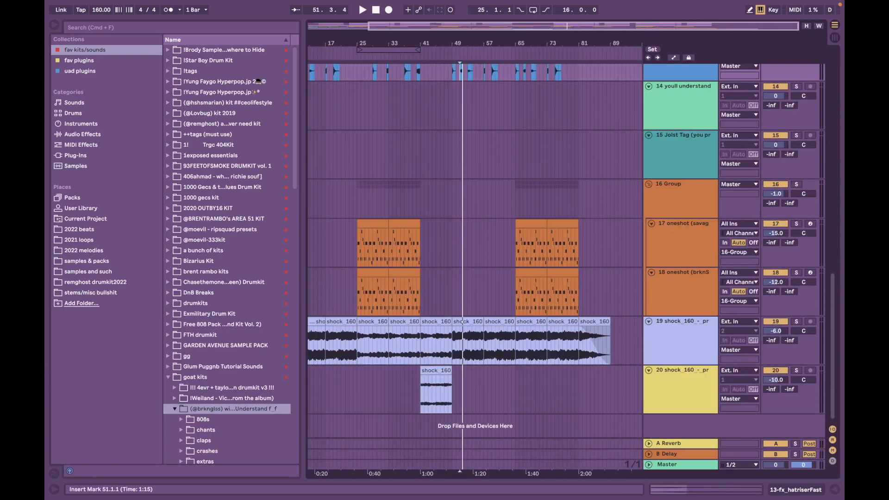
{"action": "scroll", "coordinate": [533, 255], "scroll_direction": "up", "scroll_amount": 5}
{"action": "scroll", "coordinate": [475, 269], "scroll_direction": "down", "scroll_amount": 3}
{"action": "scroll", "coordinate": [475, 269], "scroll_direction": "up", "scroll_amount": 10}
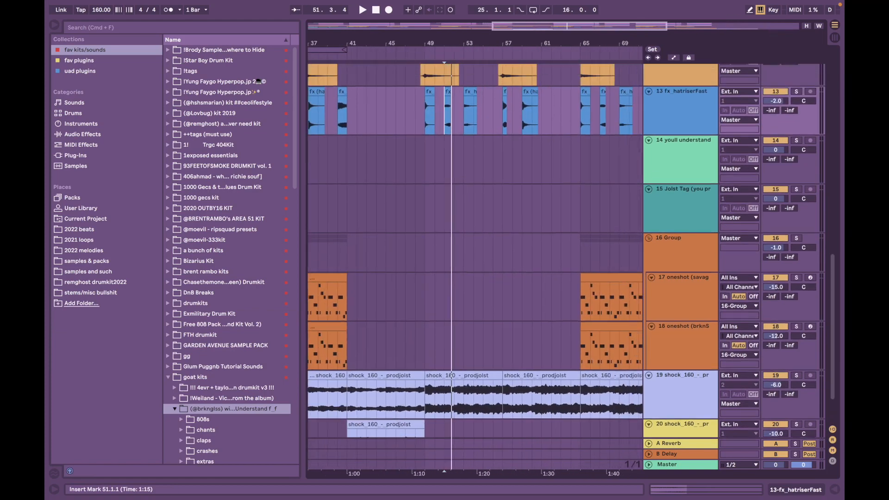
{"action": "scroll", "coordinate": [475, 255], "scroll_direction": "up", "scroll_amount": 5}
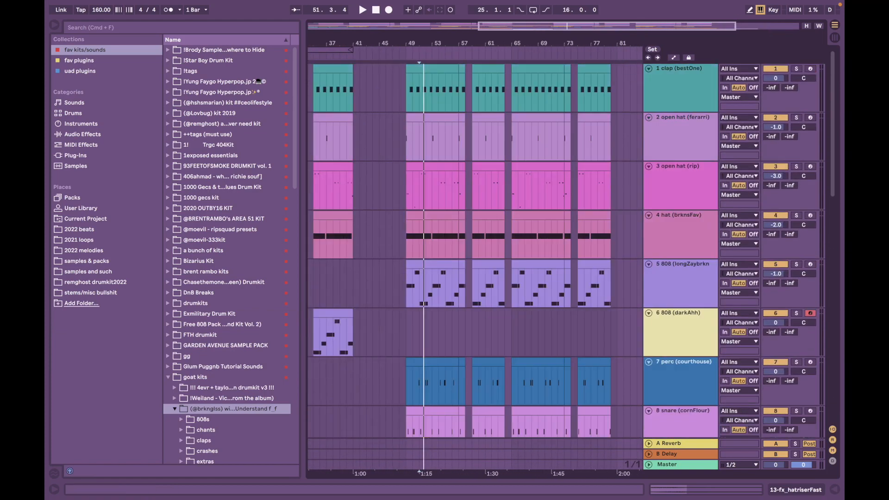
{"action": "scroll", "coordinate": [551, 271], "scroll_direction": "down", "scroll_amount": 5}
{"action": "scroll", "coordinate": [551, 270], "scroll_direction": "up", "scroll_amount": 5}
{"action": "scroll", "coordinate": [551, 271], "scroll_direction": "down", "scroll_amount": 5}
Place the insert marker at bar 65 on the 16 Group track and compare its oneshot clips across the arrangement
{"action": "left_click", "coordinate": [433, 121]}
{"action": "scroll", "coordinate": [433, 122], "scroll_direction": "up", "scroll_amount": 5}
{"action": "scroll", "coordinate": [433, 121], "scroll_direction": "down", "scroll_amount": 10}
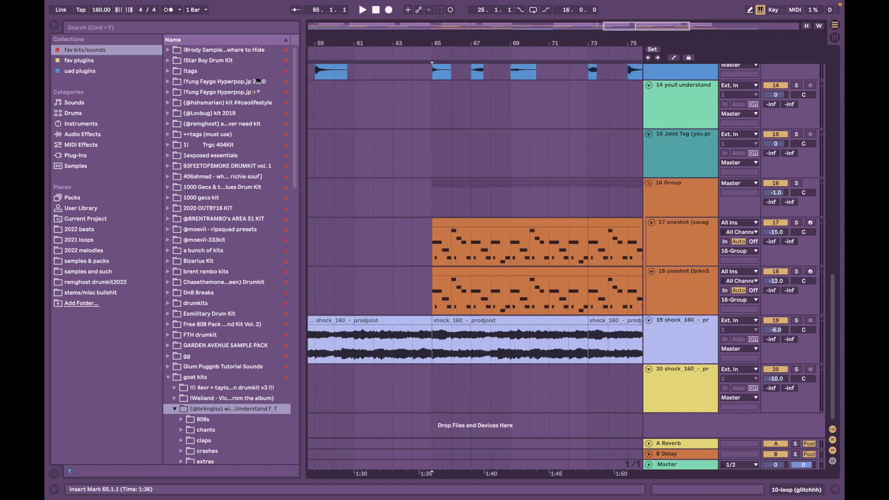
{"action": "left_click", "coordinate": [432, 197]}
{"action": "scroll", "coordinate": [432, 198], "scroll_direction": "down", "scroll_amount": 5}
{"action": "scroll", "coordinate": [432, 197], "scroll_direction": "up", "scroll_amount": 3}
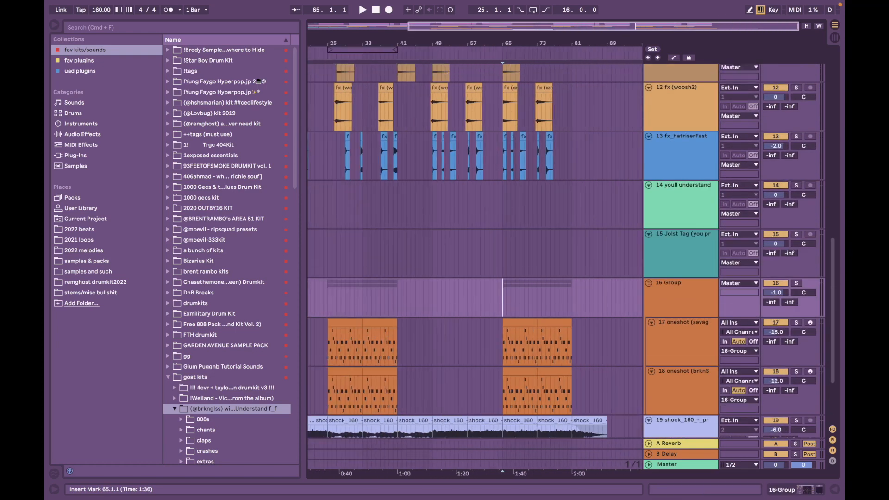
{"action": "scroll", "coordinate": [433, 197], "scroll_direction": "down", "scroll_amount": 3}
{"action": "scroll", "coordinate": [475, 198], "scroll_direction": "up", "scroll_amount": 5}
{"action": "scroll", "coordinate": [475, 198], "scroll_direction": "right", "scroll_amount": 5}
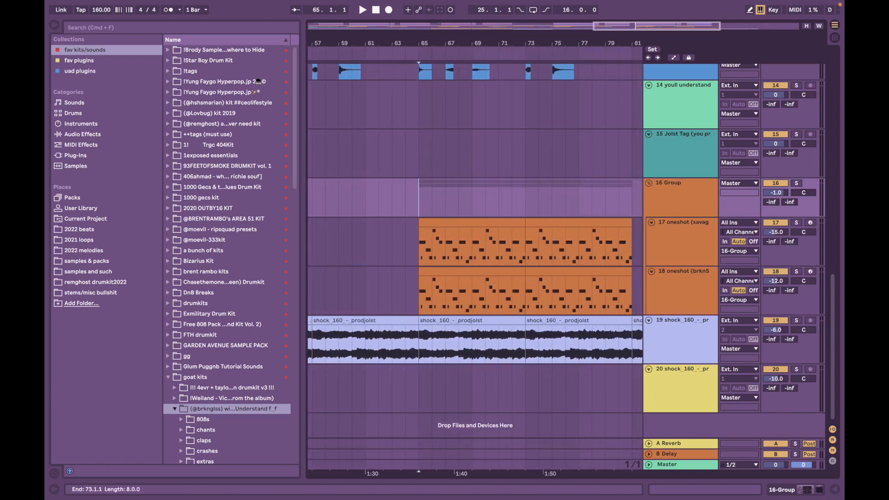
{"action": "scroll", "coordinate": [475, 198], "scroll_direction": "left", "scroll_amount": 3}
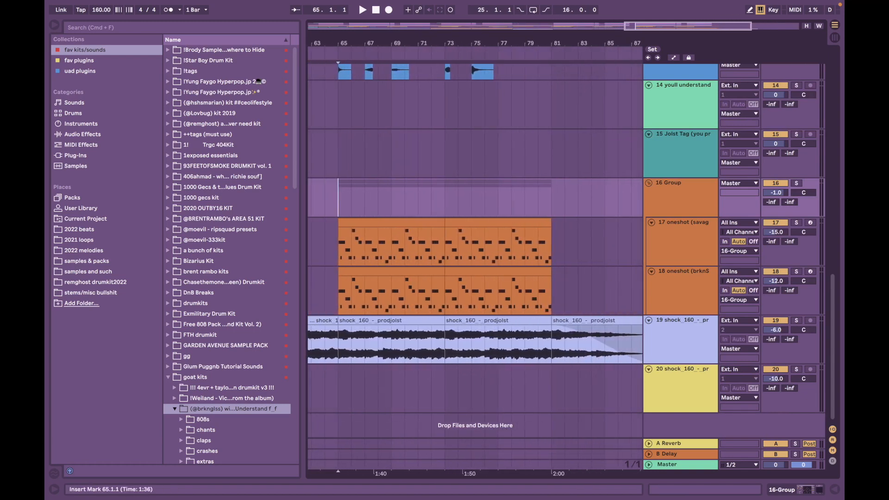
Play the 16 Group in solo from bar 65 and show its Delay and HalfTime effects
{"action": "scroll", "coordinate": [494, 208], "scroll_direction": "down", "scroll_amount": 4}
{"action": "scroll", "coordinate": [495, 209], "scroll_direction": "up", "scroll_amount": 2}
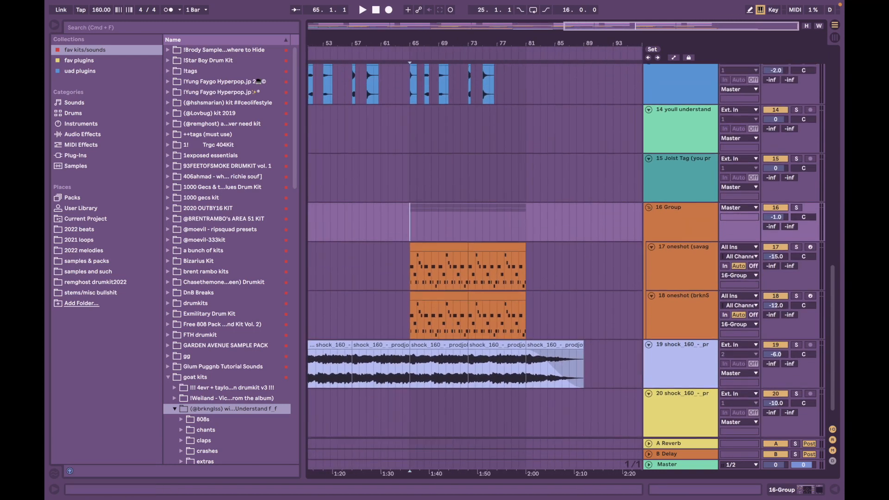
{"action": "left_click", "coordinate": [681, 217]}
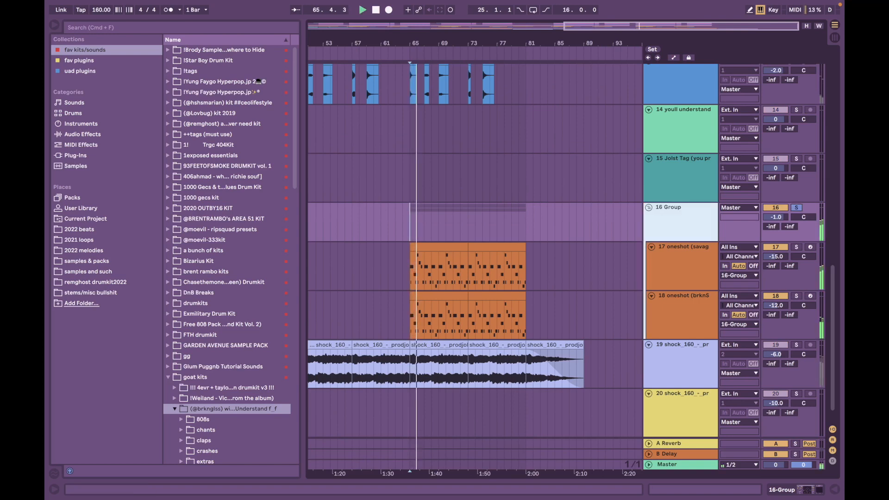
{"action": "key", "text": "shift+Tab"}
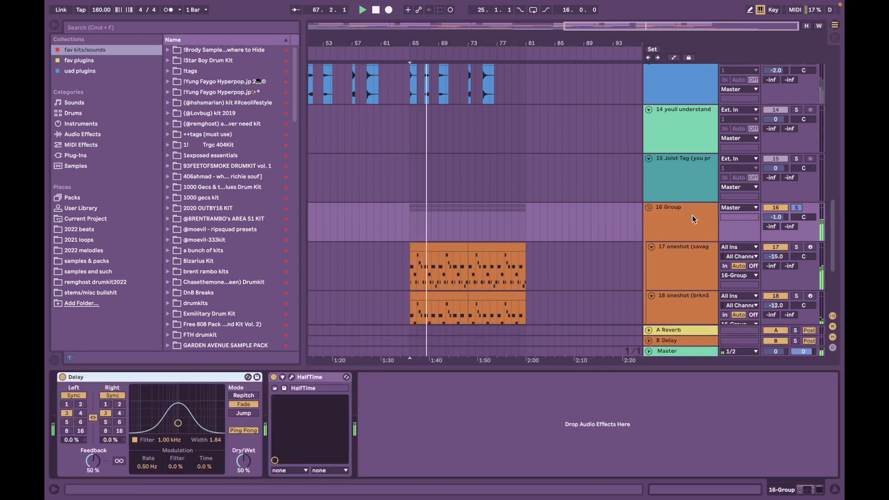
Open the oneshot (brknSquare) clip at bar 65, examine its note pattern in the full-size editor, and close it
{"action": "scroll", "coordinate": [693, 215], "scroll_direction": "down", "scroll_amount": 3}
{"action": "double_click", "coordinate": [442, 206]}
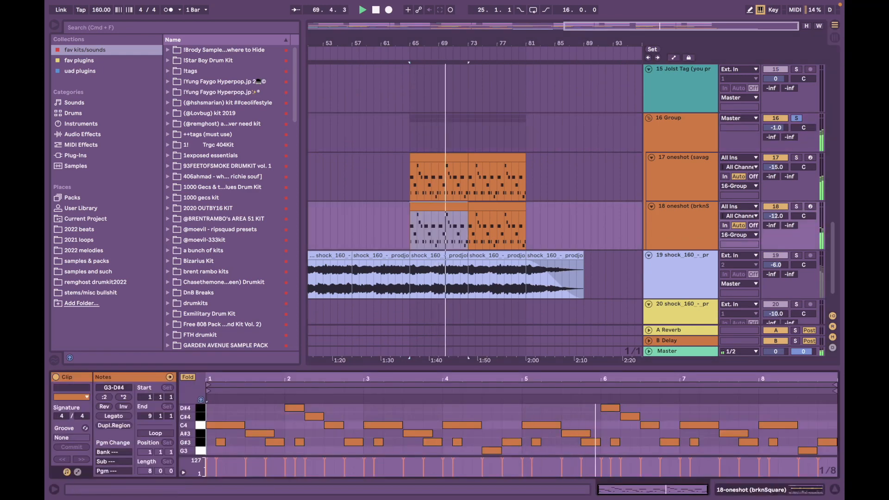
{"action": "key", "text": "alt+super+e"}
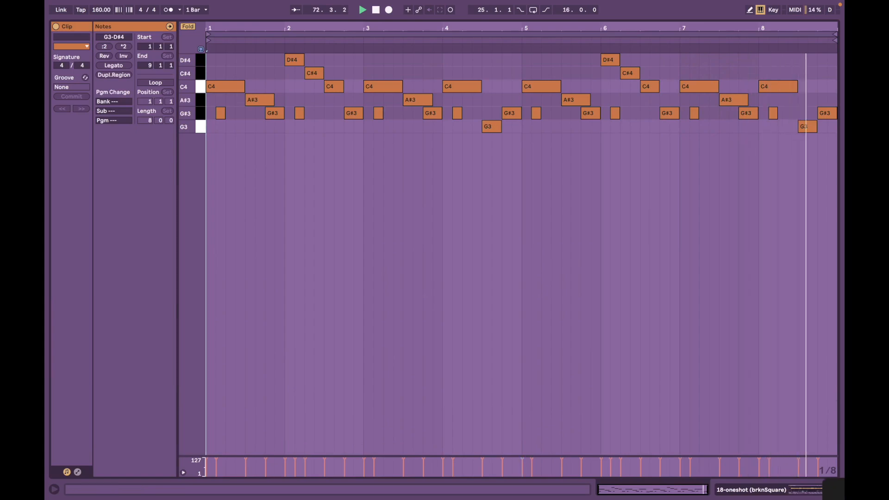
{"action": "key", "text": "alt+super+e"}
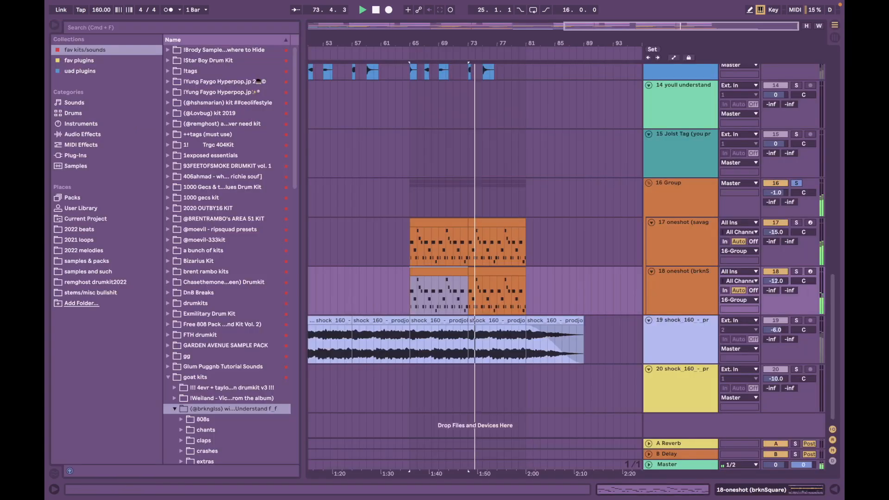
Release the 16 Group's solo and play the full mix through bar 83, reviewing the tracks up to the outro
{"action": "scroll", "coordinate": [473, 266], "scroll_direction": "up", "scroll_amount": 12}
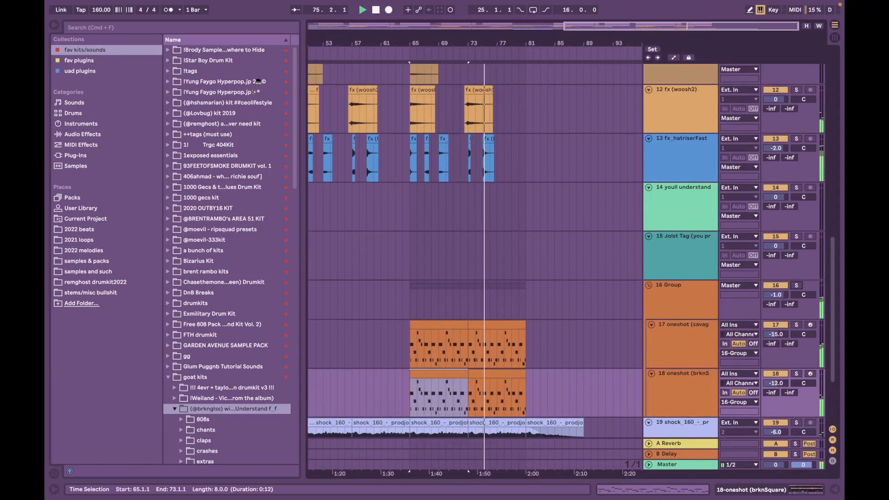
{"action": "scroll", "coordinate": [554, 266], "scroll_direction": "up", "scroll_amount": 2}
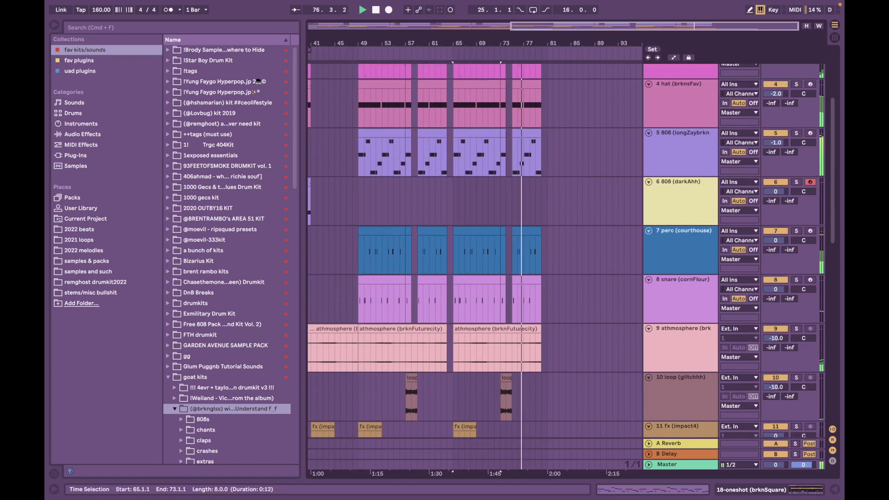
{"action": "scroll", "coordinate": [555, 266], "scroll_direction": "up", "scroll_amount": 6}
{"action": "scroll", "coordinate": [558, 266], "scroll_direction": "up", "scroll_amount": 2}
{"action": "scroll", "coordinate": [558, 266], "scroll_direction": "down", "scroll_amount": 2}
{"action": "scroll", "coordinate": [558, 267], "scroll_direction": "down", "scroll_amount": 4}
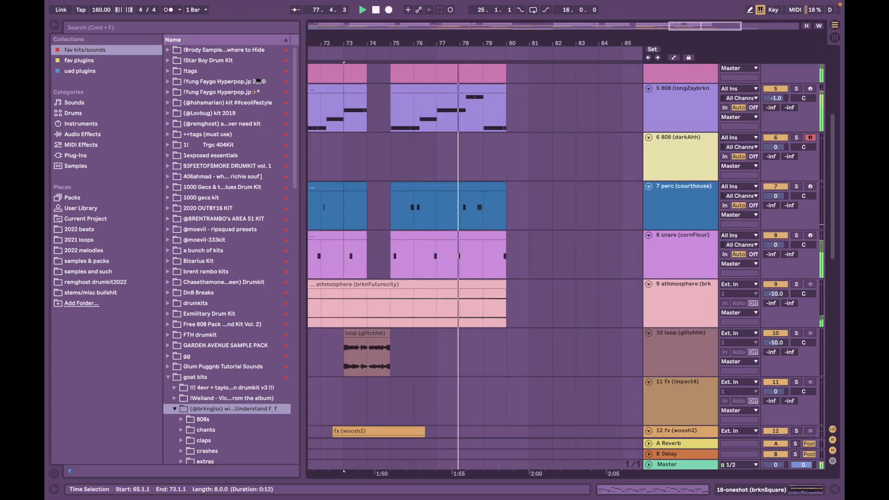
{"action": "scroll", "coordinate": [519, 316], "scroll_direction": "down", "scroll_amount": 2}
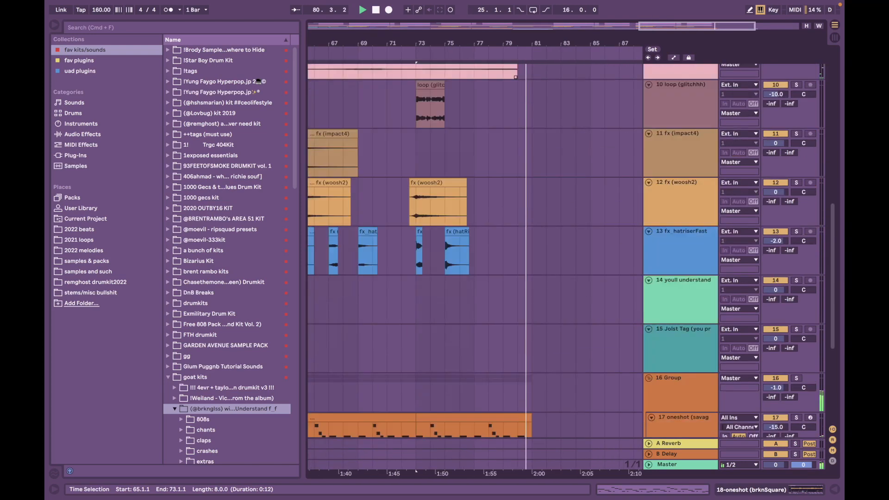
{"action": "scroll", "coordinate": [518, 313], "scroll_direction": "down", "scroll_amount": 10}
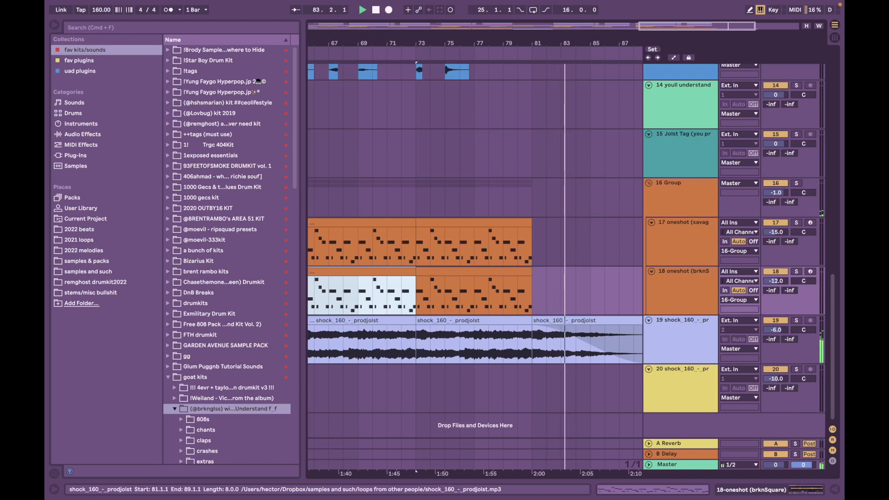
{"action": "scroll", "coordinate": [590, 323], "scroll_direction": "down", "scroll_amount": 6}
Review the stopped arrangement as a whole and examine the drum tracks around the gap at bar 74
{"action": "scroll", "coordinate": [589, 323], "scroll_direction": "up", "scroll_amount": 7}
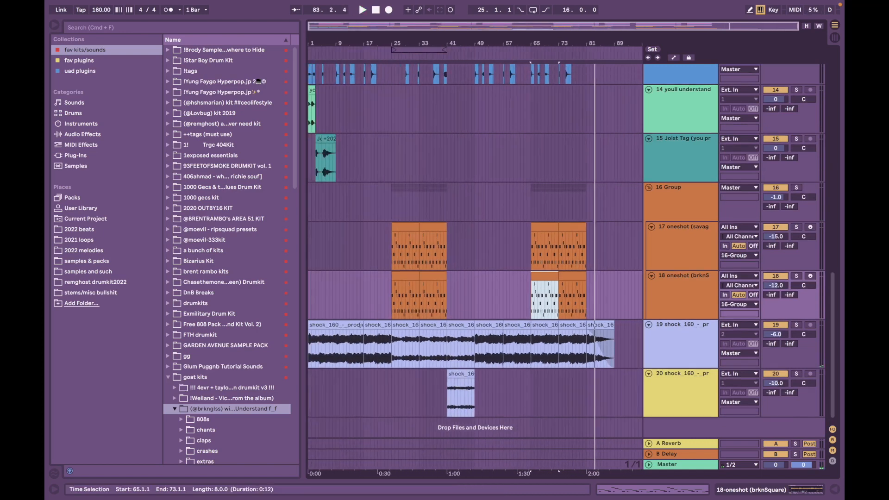
{"action": "scroll", "coordinate": [557, 310], "scroll_direction": "up", "scroll_amount": 4}
{"action": "scroll", "coordinate": [557, 310], "scroll_direction": "down", "scroll_amount": 5}
{"action": "scroll", "coordinate": [557, 310], "scroll_direction": "up", "scroll_amount": 15}
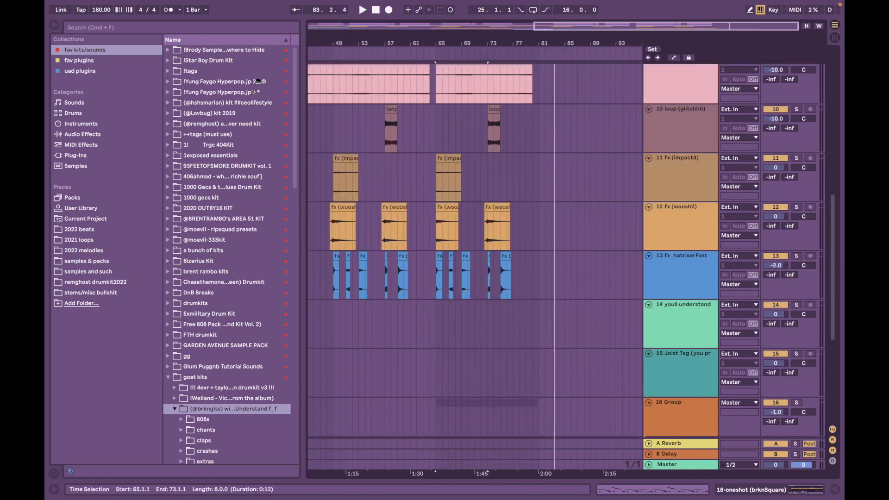
{"action": "scroll", "coordinate": [507, 278], "scroll_direction": "up", "scroll_amount": 8}
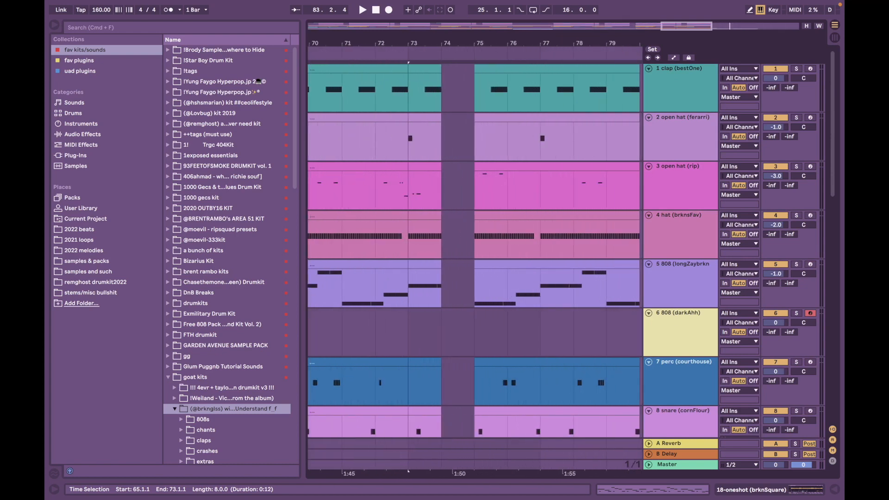
{"action": "scroll", "coordinate": [510, 278], "scroll_direction": "down", "scroll_amount": 3}
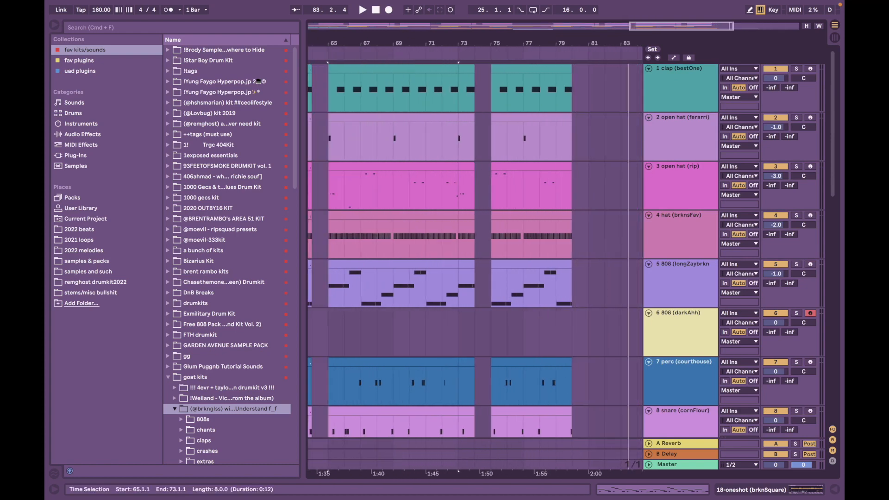
Select bars 74 to 75 across the drum tracks from clap (bestOne) down to snare (cornFlour)
{"action": "left_click_drag", "start_coordinate": [478, 88], "coordinate": [490, 436]}
{"action": "left_click", "coordinate": [491, 371]}
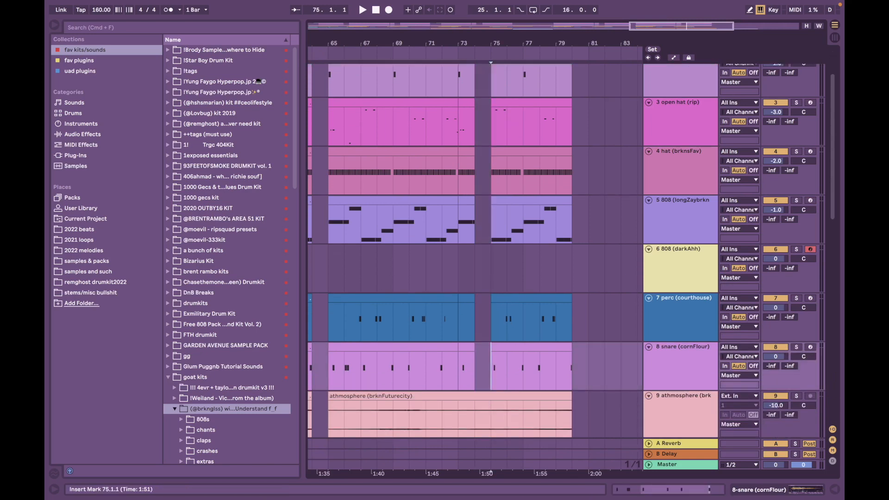
{"action": "scroll", "coordinate": [472, 250], "scroll_direction": "up", "scroll_amount": 3}
{"action": "left_click_drag", "start_coordinate": [478, 88], "coordinate": [489, 408]}
{"action": "scroll", "coordinate": [489, 412], "scroll_direction": "down", "scroll_amount": 1}
{"action": "scroll", "coordinate": [472, 250], "scroll_direction": "down", "scroll_amount": 12}
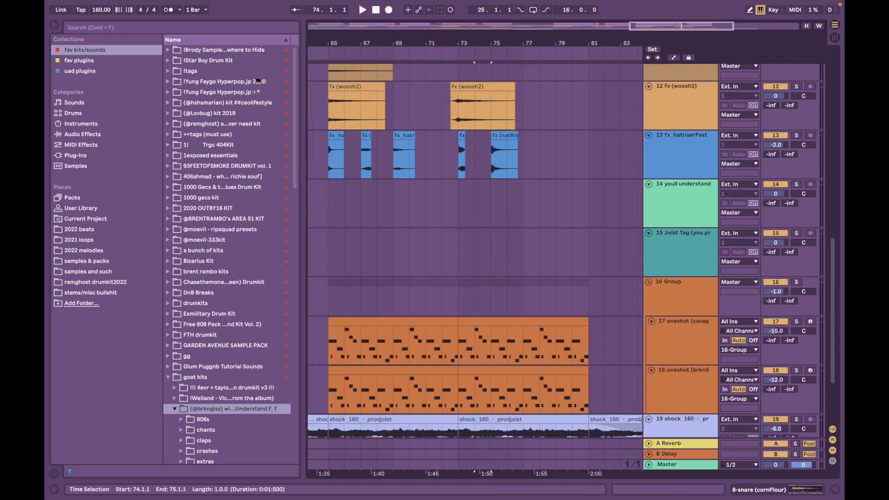
Select the gap at bar 58 across the drum tracks from clap (bestOne) down to snare (cornFlour)
{"action": "scroll", "coordinate": [472, 250], "scroll_direction": "left", "scroll_amount": 5}
{"action": "scroll", "coordinate": [472, 250], "scroll_direction": "left", "scroll_amount": 1}
{"action": "scroll", "coordinate": [473, 250], "scroll_direction": "right", "scroll_amount": 5}
{"action": "scroll", "coordinate": [472, 250], "scroll_direction": "up", "scroll_amount": 12}
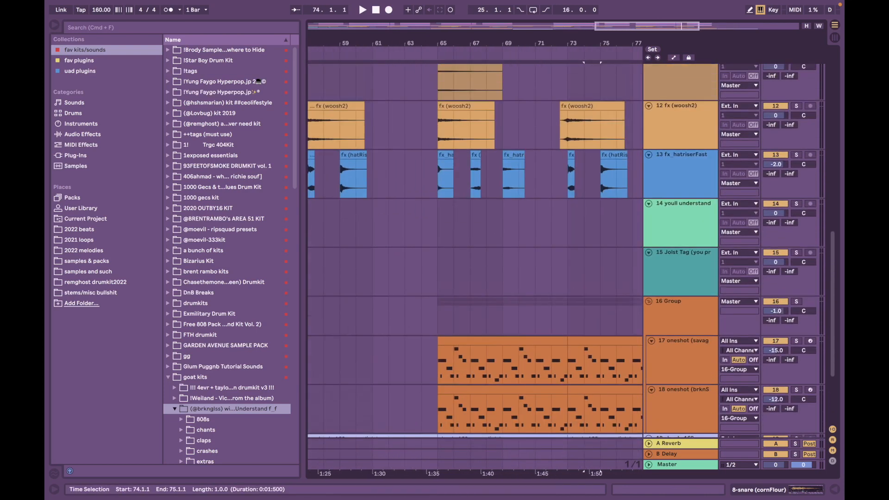
{"action": "scroll", "coordinate": [472, 250], "scroll_direction": "up", "scroll_amount": 1}
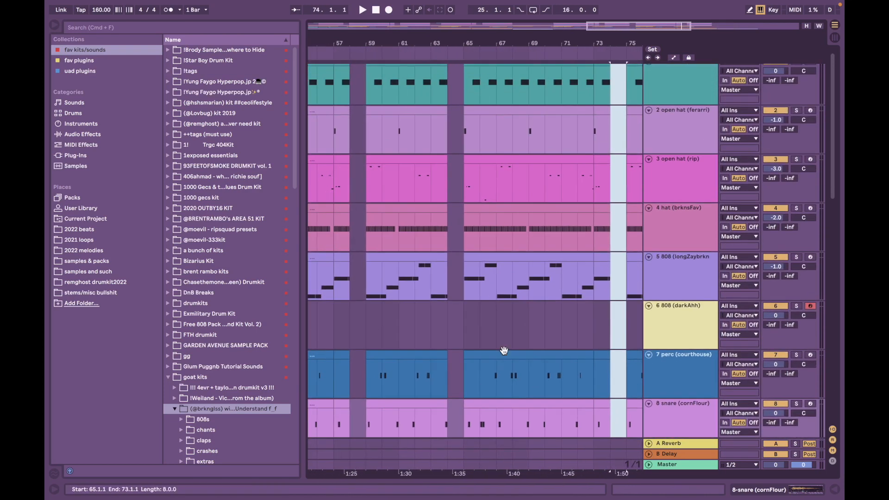
{"action": "scroll", "coordinate": [472, 250], "scroll_direction": "left", "scroll_amount": 2}
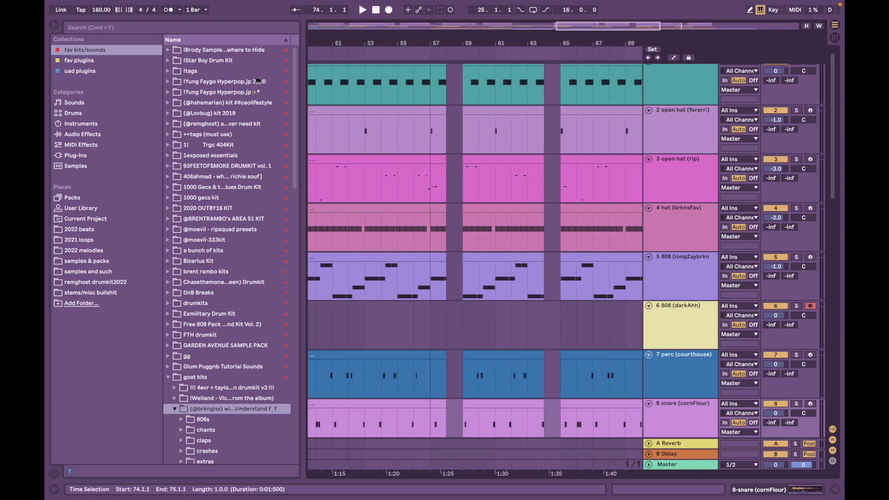
{"action": "scroll", "coordinate": [472, 250], "scroll_direction": "up", "scroll_amount": 2}
{"action": "left_click_drag", "start_coordinate": [454, 91], "coordinate": [468, 434]}
Place the insert marker at bar 45 on the 808 (darkAhh) track and inspect the drum-free break before bar 49
{"action": "scroll", "coordinate": [419, 313], "scroll_direction": "left", "scroll_amount": 4}
{"action": "scroll", "coordinate": [417, 313], "scroll_direction": "down", "scroll_amount": 5}
{"action": "scroll", "coordinate": [418, 324], "scroll_direction": "up", "scroll_amount": 2}
{"action": "left_click", "coordinate": [419, 333]}
{"action": "scroll", "coordinate": [418, 324], "scroll_direction": "down", "scroll_amount": 3}
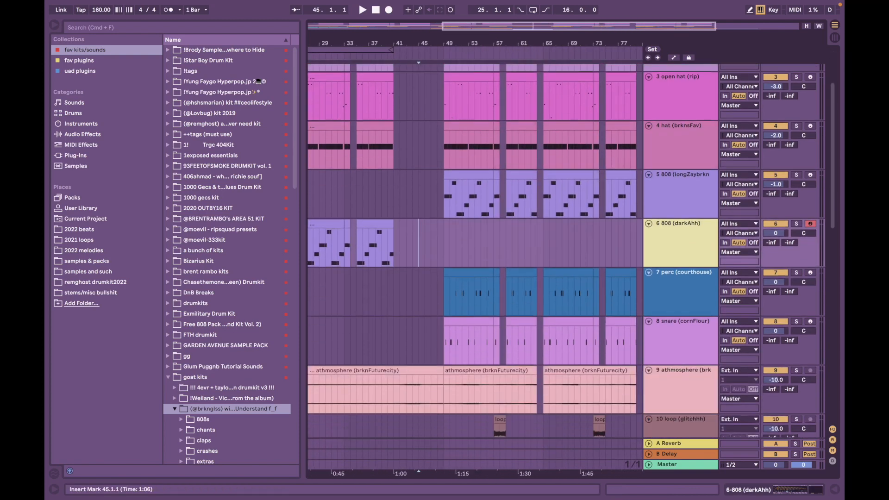
{"action": "key", "text": "plus"}
{"action": "scroll", "coordinate": [419, 324], "scroll_direction": "up", "scroll_amount": 3}
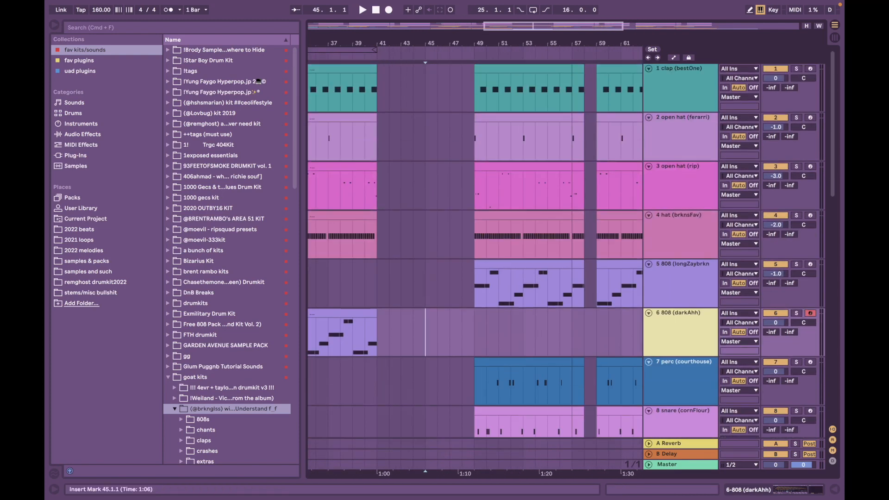
Place the insert marker at bar 48 on the 808 (darkAhh) track and examine the atmosphere and fx clips leading into bar 49
{"action": "scroll", "coordinate": [475, 250], "scroll_direction": "down", "scroll_amount": 3}
{"action": "left_click", "coordinate": [462, 232]}
{"action": "scroll", "coordinate": [462, 231], "scroll_direction": "down", "scroll_amount": 2}
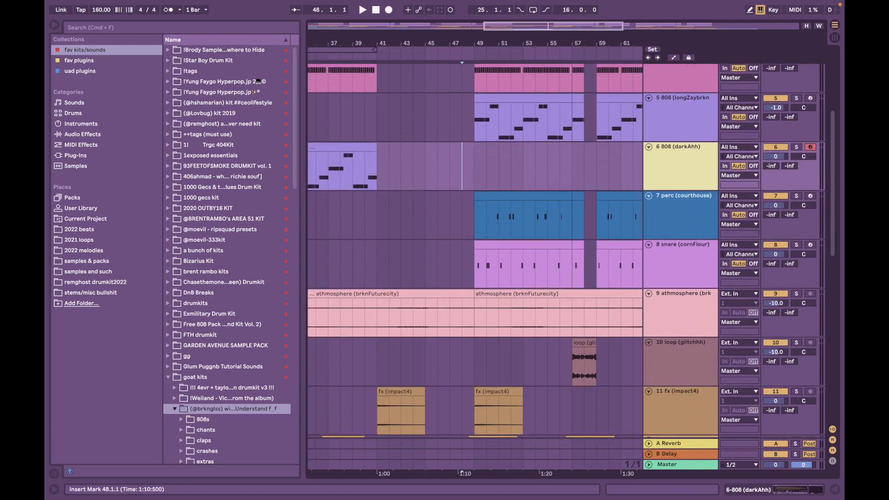
{"action": "scroll", "coordinate": [547, 138], "scroll_direction": "down", "scroll_amount": 2}
{"action": "scroll", "coordinate": [546, 138], "scroll_direction": "down", "scroll_amount": 1}
{"action": "scroll", "coordinate": [547, 138], "scroll_direction": "right", "scroll_amount": 1}
{"action": "scroll", "coordinate": [475, 250], "scroll_direction": "left", "scroll_amount": 1}
{"action": "scroll", "coordinate": [475, 250], "scroll_direction": "left", "scroll_amount": 4}
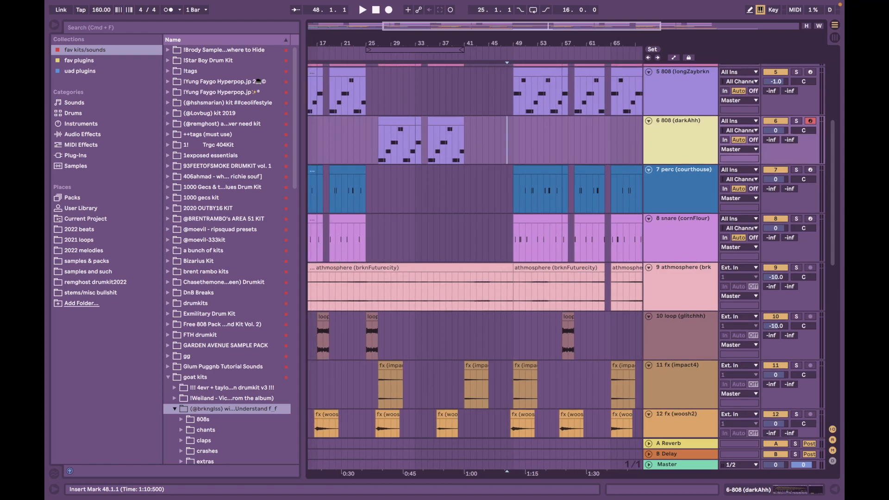
Review the intro and first section from bar 1, examining the drum, 808, loop, fx and tag tracks
{"action": "scroll", "coordinate": [421, 245], "scroll_direction": "up", "scroll_amount": 2}
{"action": "scroll", "coordinate": [371, 246], "scroll_direction": "down", "scroll_amount": 1}
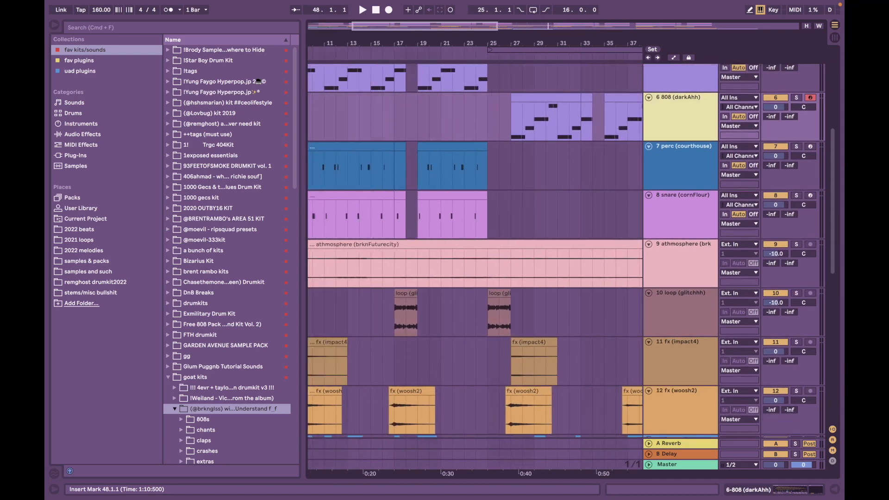
{"action": "scroll", "coordinate": [355, 246], "scroll_direction": "left", "scroll_amount": 3}
{"action": "scroll", "coordinate": [355, 246], "scroll_direction": "down", "scroll_amount": 4}
{"action": "scroll", "coordinate": [355, 246], "scroll_direction": "up", "scroll_amount": 2}
{"action": "scroll", "coordinate": [355, 245], "scroll_direction": "down", "scroll_amount": 1}
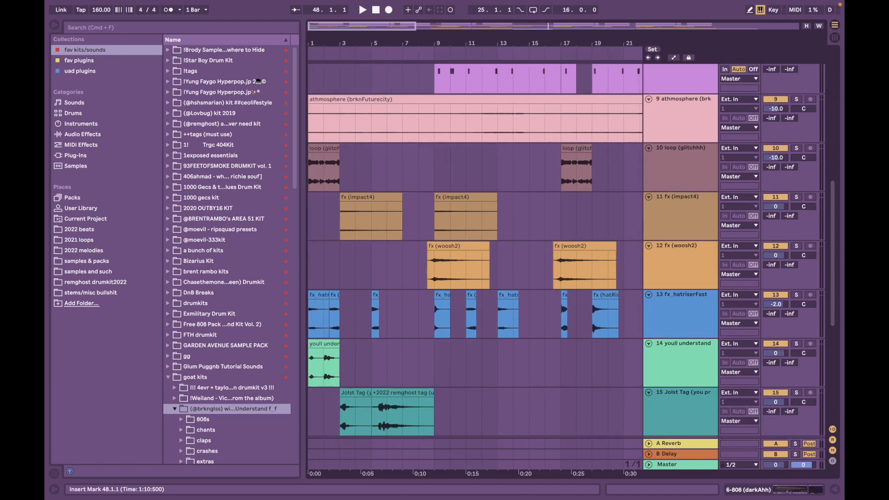
{"action": "scroll", "coordinate": [476, 250], "scroll_direction": "up", "scroll_amount": 7}
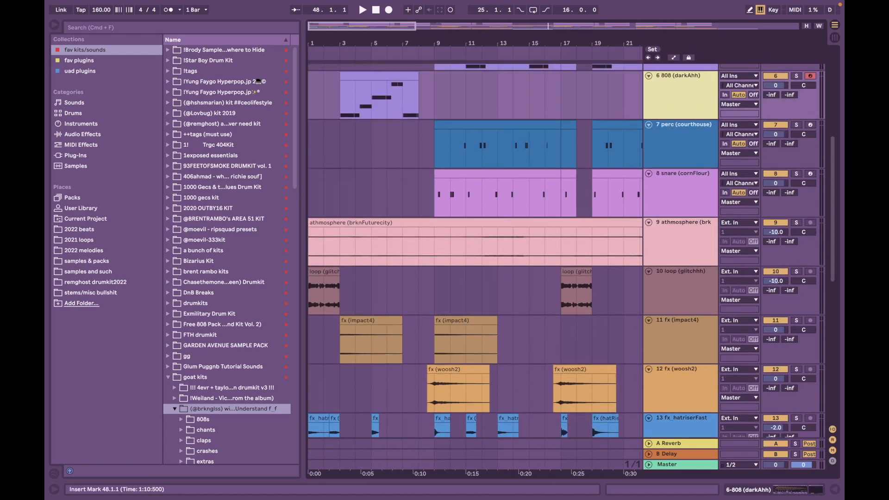
{"action": "scroll", "coordinate": [566, 251], "scroll_direction": "down", "scroll_amount": 2}
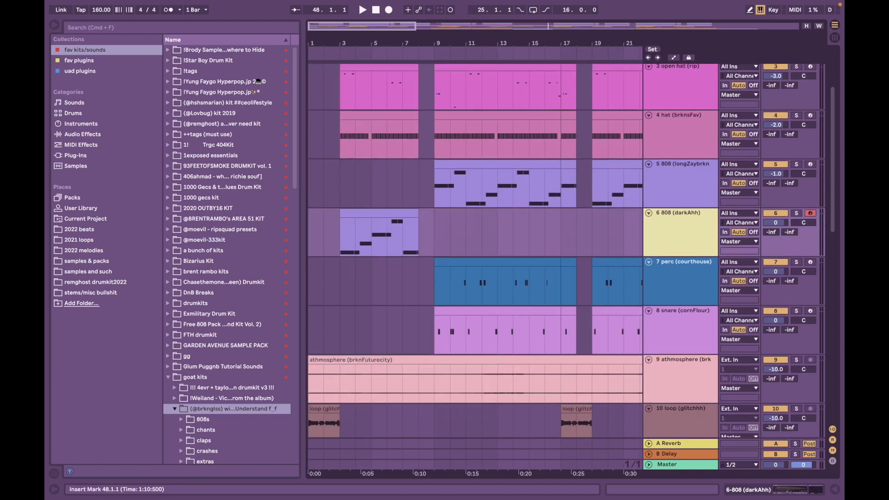
{"action": "scroll", "coordinate": [566, 250], "scroll_direction": "up", "scroll_amount": 2}
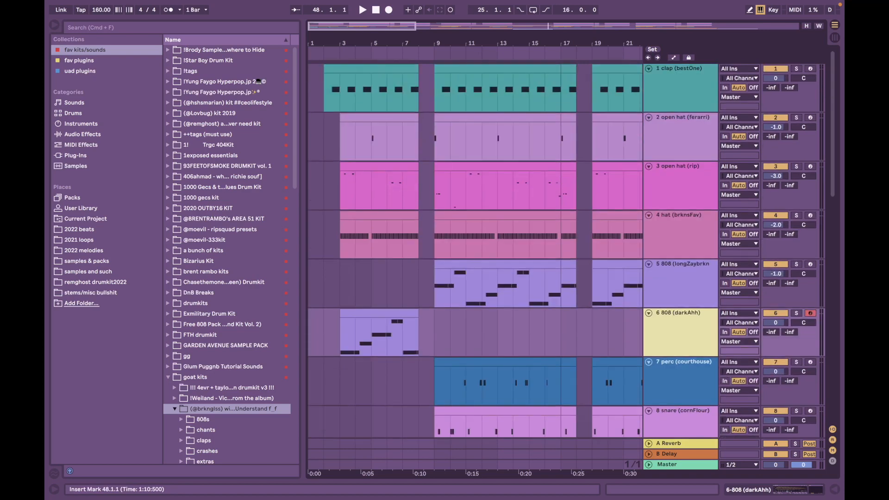
{"action": "scroll", "coordinate": [475, 250], "scroll_direction": "down", "scroll_amount": 10}
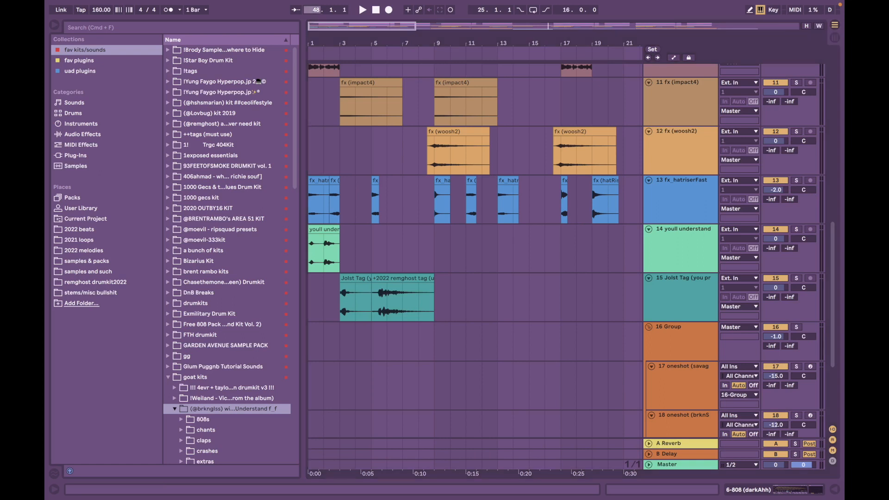
Set the arrangement position to bar 1, and place the marker at 16.3.1 on fx_hatriserFast with a 1 Bar fixed grid
{"action": "type", "text": "1"}
{"action": "key", "text": "Return"}
{"action": "right_click", "coordinate": [552, 175]}
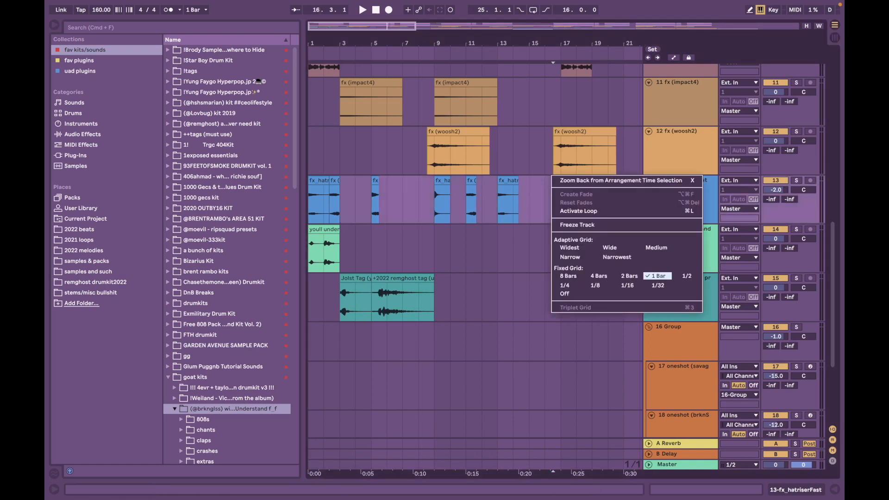
{"action": "left_click", "coordinate": [658, 276]}
Review the fx, vocal tag, oneshot and shock_160 tracks across the whole arrangement
{"action": "scroll", "coordinate": [532, 232], "scroll_direction": "right", "scroll_amount": 3}
{"action": "scroll", "coordinate": [474, 255], "scroll_direction": "right", "scroll_amount": 10}
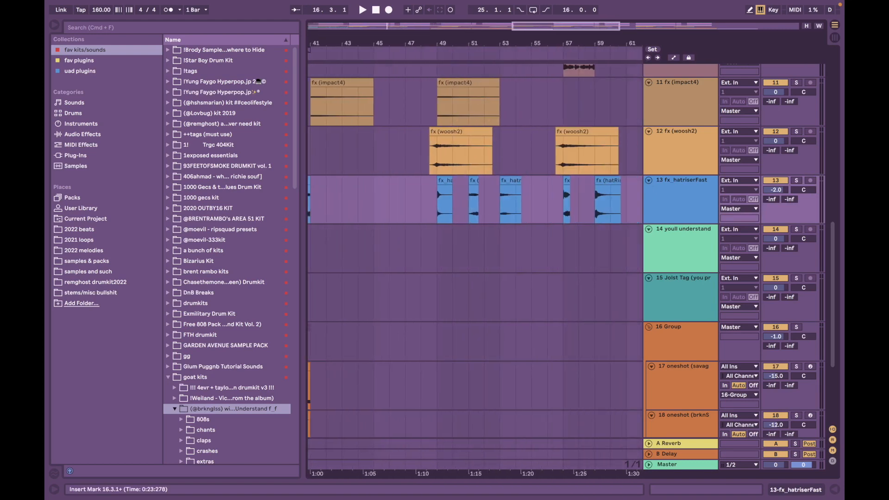
{"action": "scroll", "coordinate": [474, 255], "scroll_direction": "left", "scroll_amount": 10}
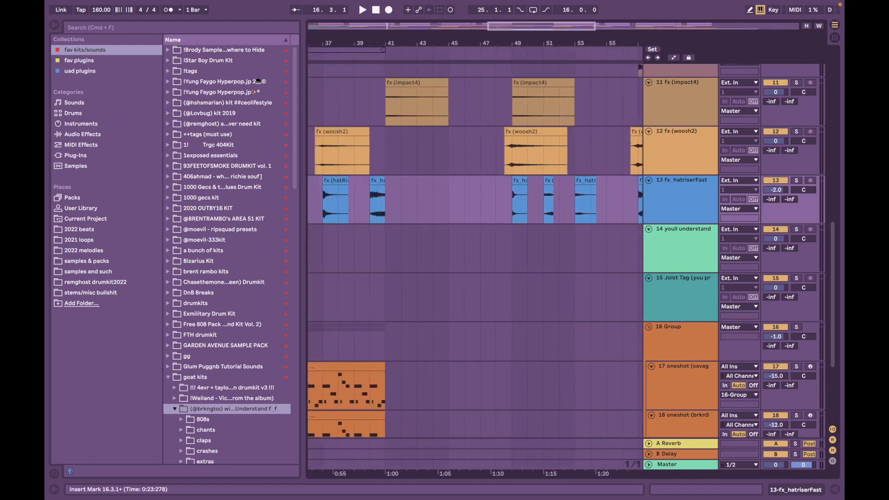
{"action": "scroll", "coordinate": [474, 254], "scroll_direction": "up", "scroll_amount": 5}
{"action": "scroll", "coordinate": [475, 255], "scroll_direction": "down", "scroll_amount": 5}
{"action": "scroll", "coordinate": [475, 255], "scroll_direction": "down", "scroll_amount": 10}
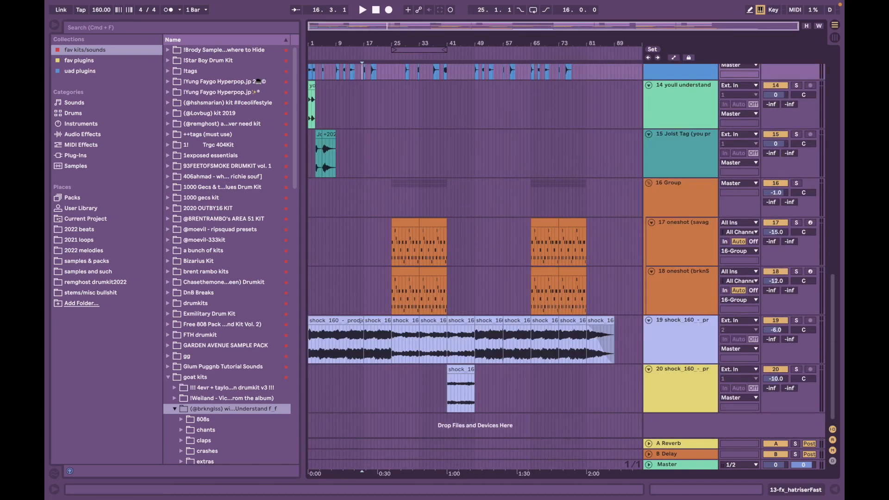
{"action": "scroll", "coordinate": [596, 245], "scroll_direction": "up", "scroll_amount": 7}
{"action": "scroll", "coordinate": [596, 245], "scroll_direction": "down", "scroll_amount": 7}
{"action": "scroll", "coordinate": [596, 245], "scroll_direction": "up", "scroll_amount": 4}
{"action": "scroll", "coordinate": [475, 259], "scroll_direction": "left", "scroll_amount": 10}
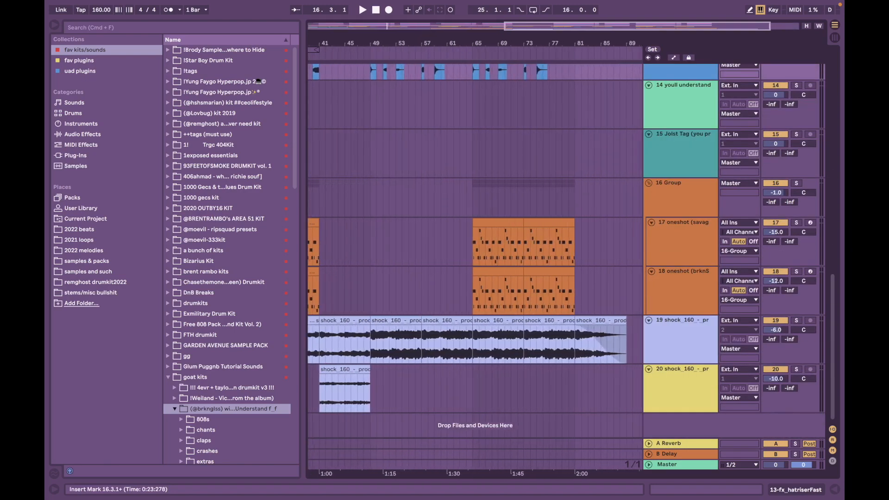
Compare the drum and 808 tracks between the opening sections and the final section before the outro
{"action": "scroll", "coordinate": [474, 250], "scroll_direction": "up", "scroll_amount": 13}
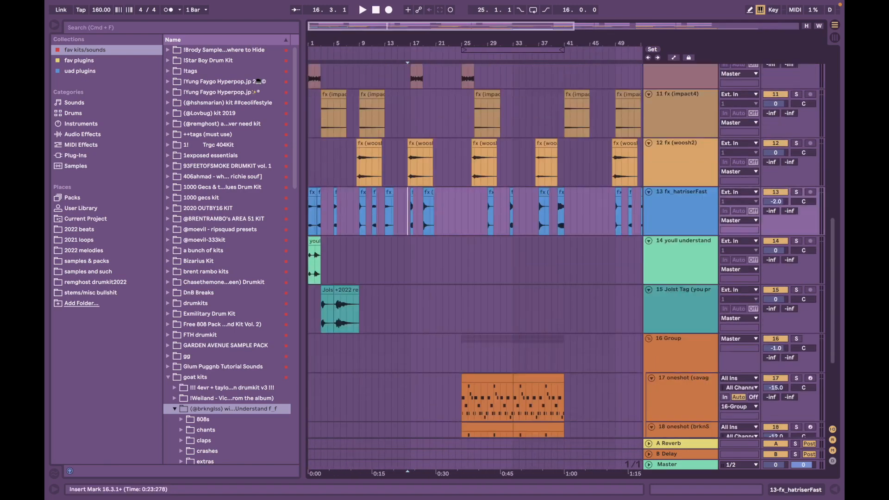
{"action": "scroll", "coordinate": [475, 250], "scroll_direction": "right", "scroll_amount": 11}
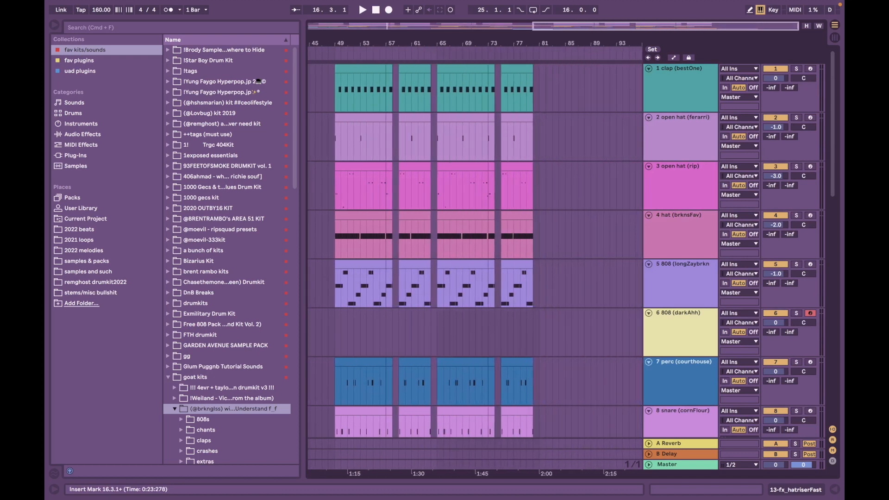
{"action": "scroll", "coordinate": [475, 250], "scroll_direction": "left", "scroll_amount": 11}
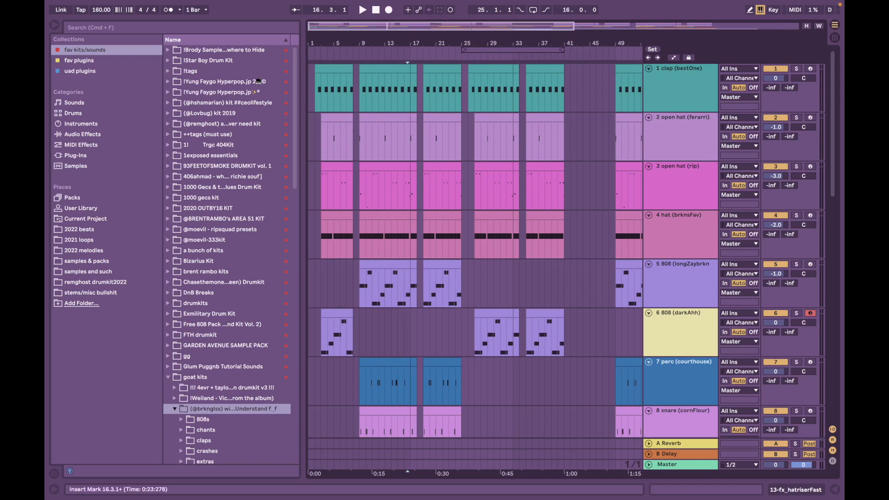
{"action": "scroll", "coordinate": [474, 250], "scroll_direction": "right", "scroll_amount": 11}
{"action": "scroll", "coordinate": [475, 250], "scroll_direction": "left", "scroll_amount": 11}
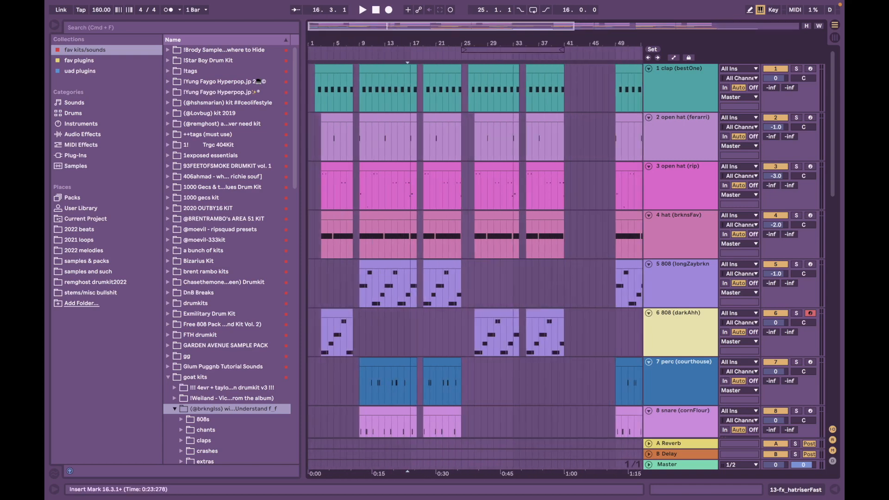